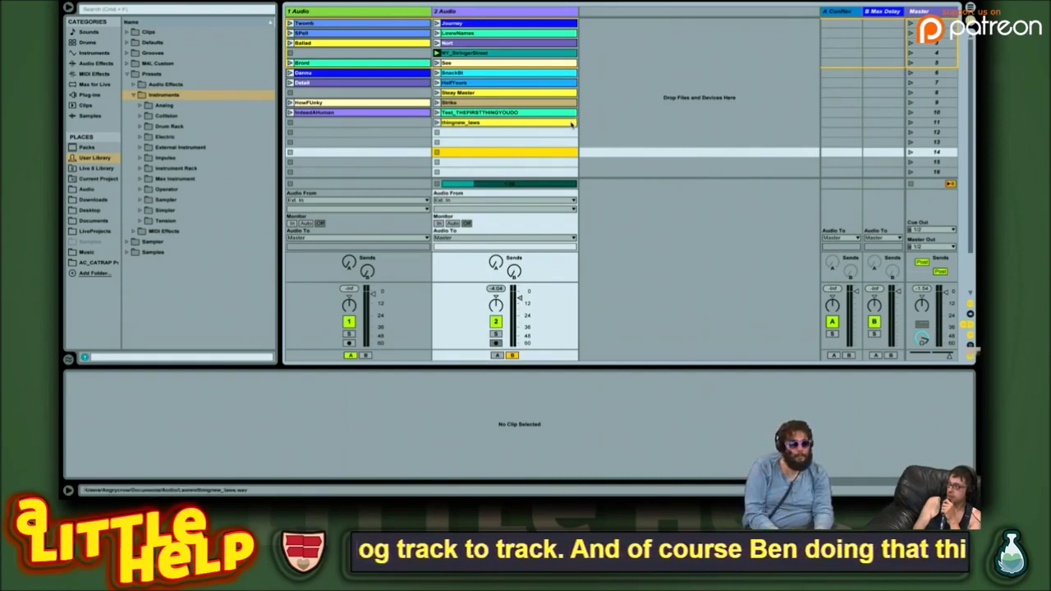
- Save the Live set as MeowMeowz_8_11_17 in the VPC_2017_Times Project folder
{"action": "key", "text": "super+s"}
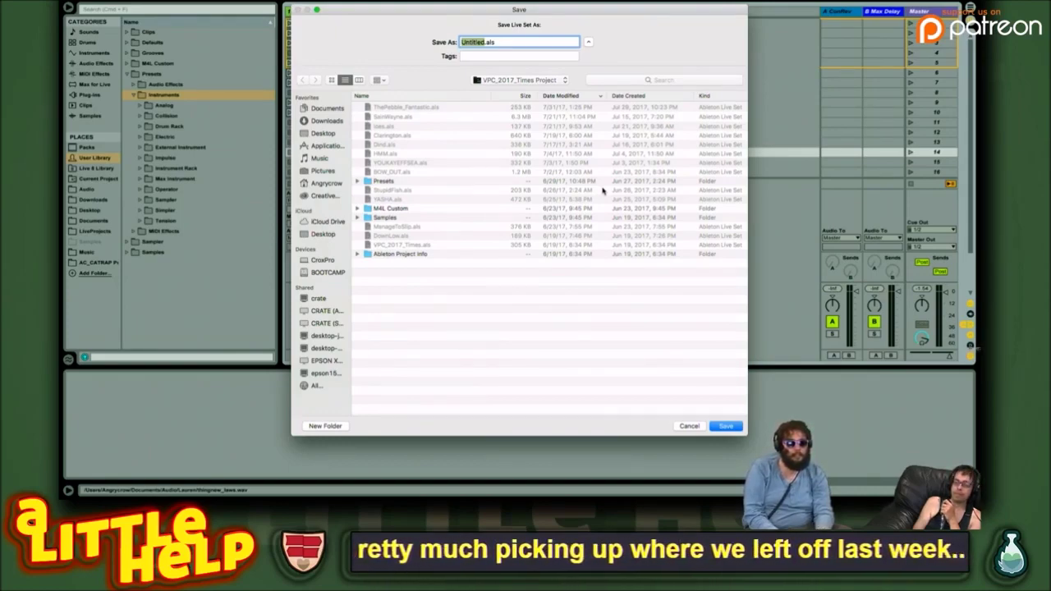
{"action": "key", "text": "Escape"}
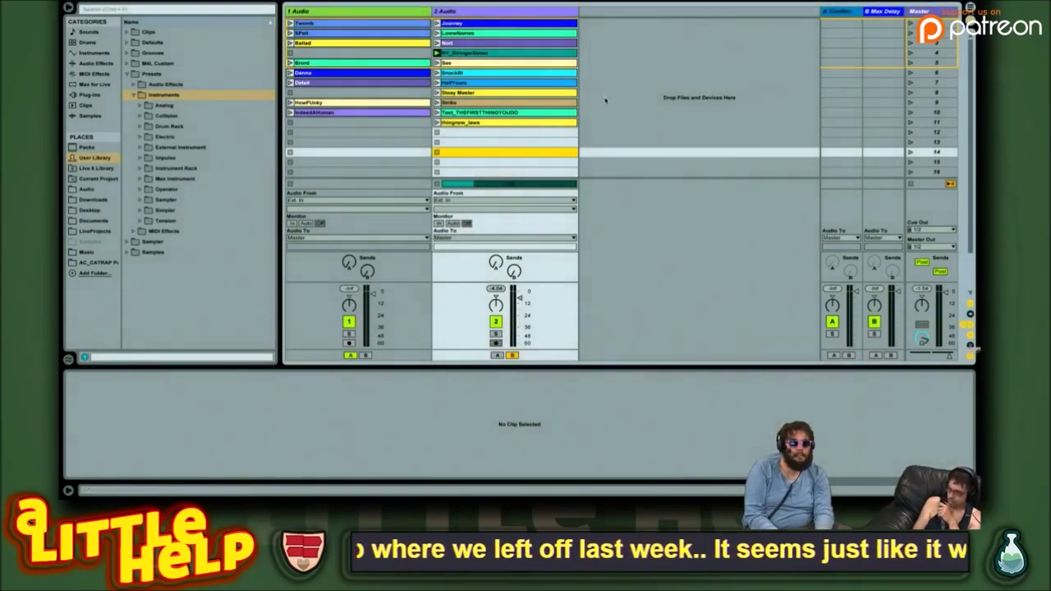
{"action": "left_click", "coordinate": [605, 99]}
{"action": "key", "text": "super+s"}
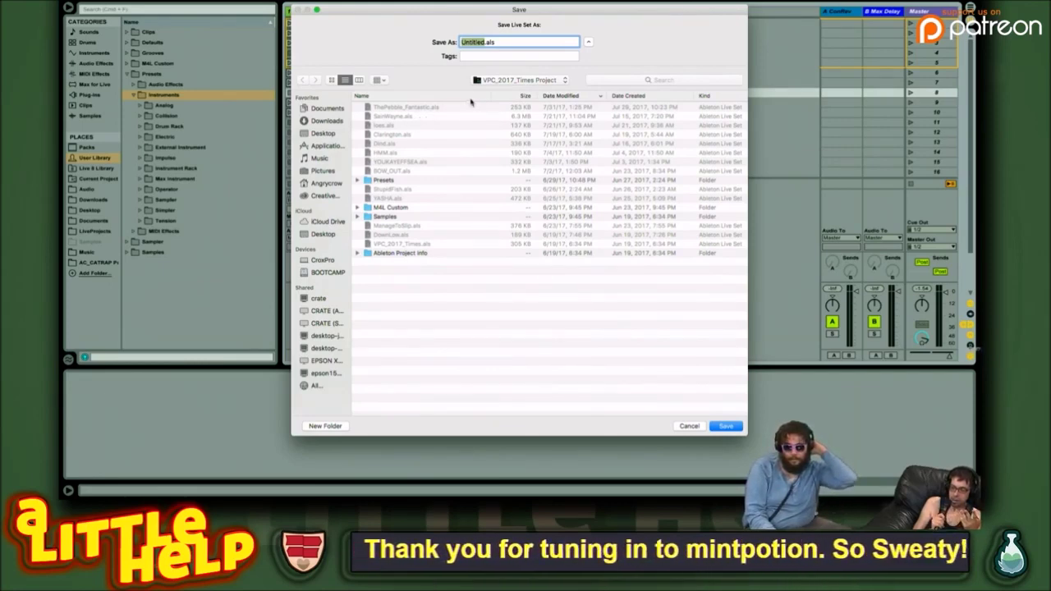
{"action": "type", "text": "H"}
{"action": "key", "text": "BackSpace"}
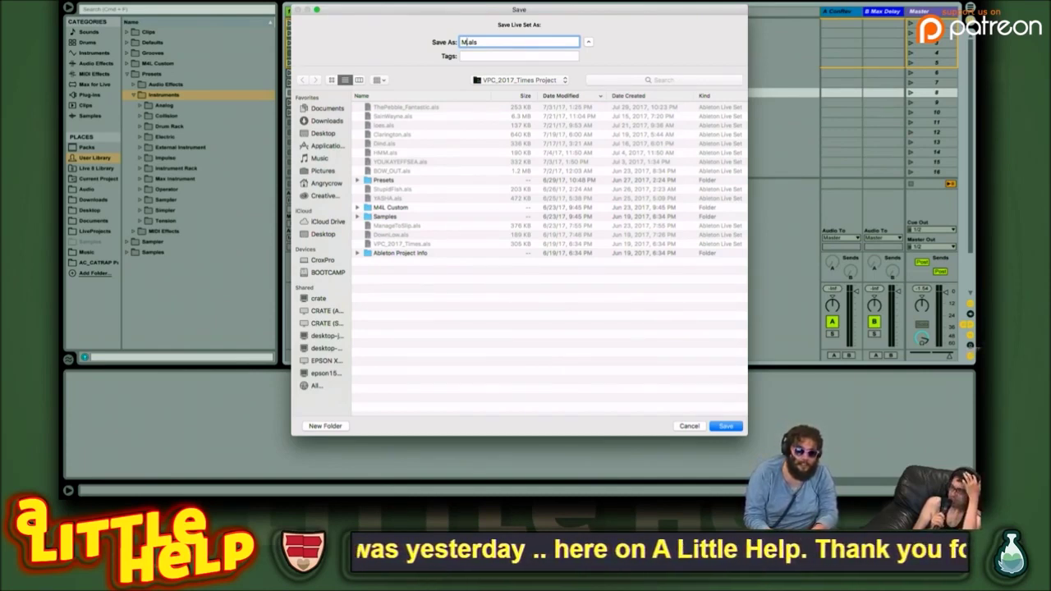
{"action": "type", "text": "eowMeowz_8_11_17"}
{"action": "key", "text": "Return"}
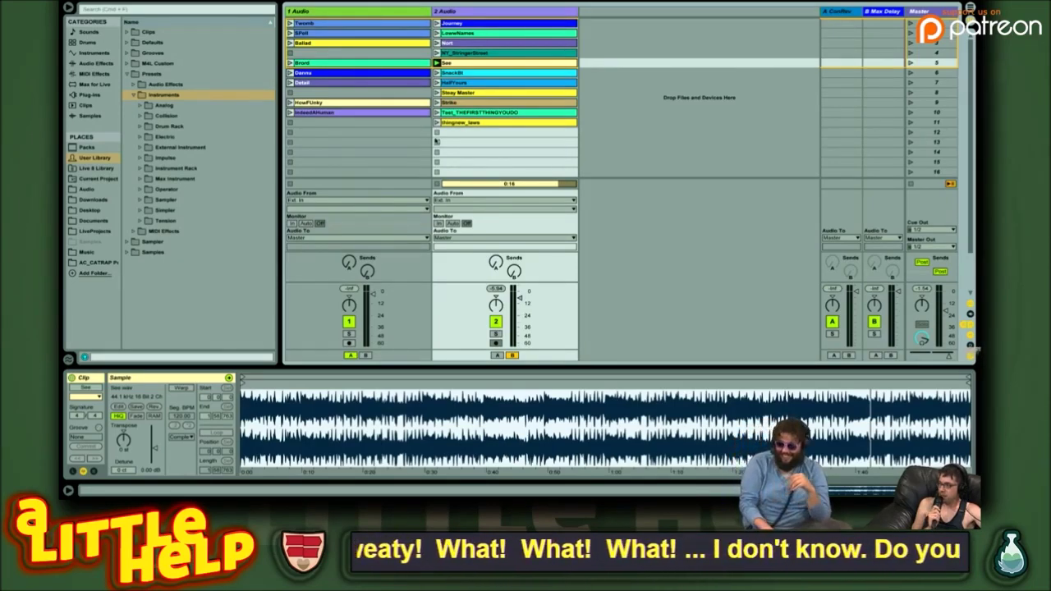
- Launch the Journey clip in the second audio track and turn on warping for it
{"action": "key", "text": "Down"}
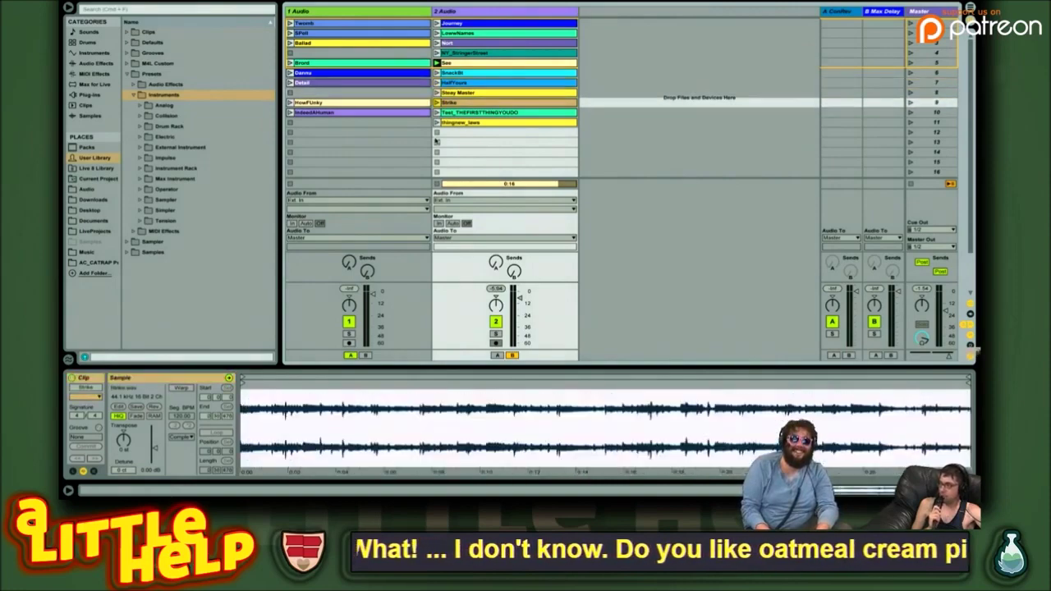
{"action": "key", "text": "Up"}
{"action": "key", "text": "Up"}
{"action": "key", "text": "Up"}
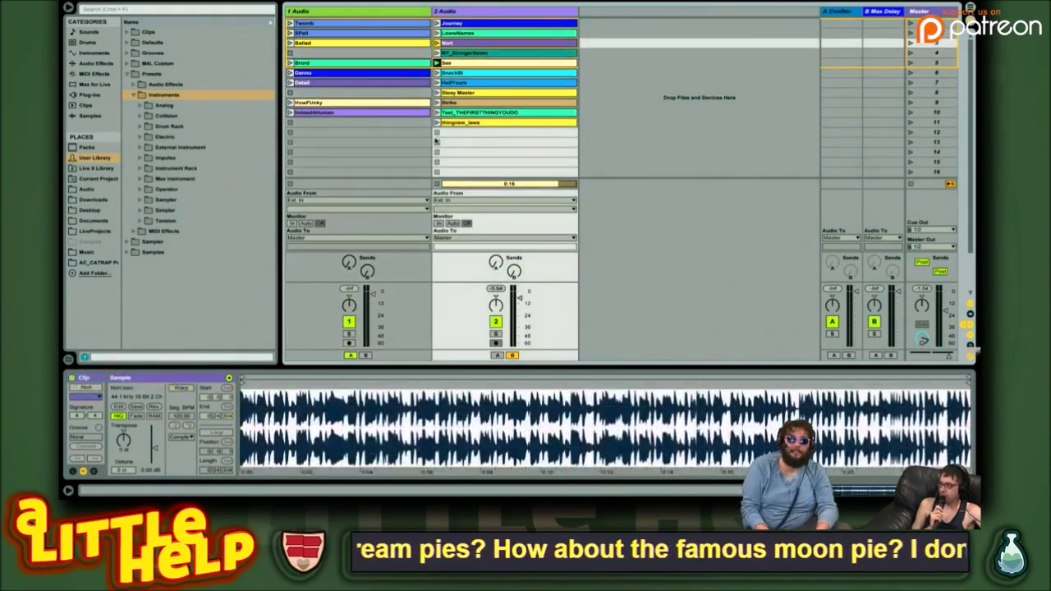
{"action": "key", "text": "Up"}
{"action": "key", "text": "Up"}
{"action": "key", "text": "Return"}
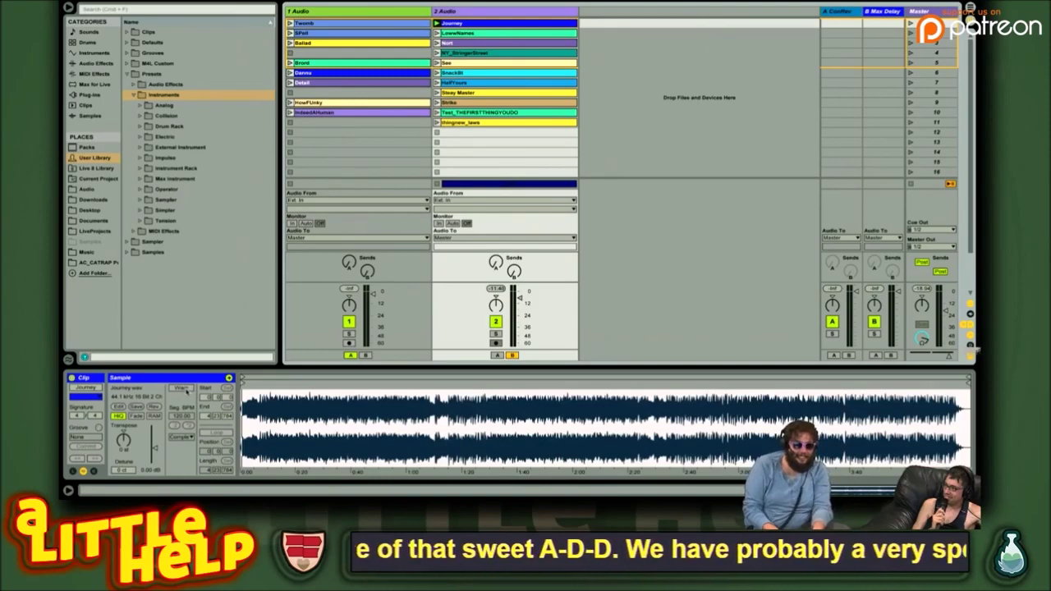
{"action": "left_click", "coordinate": [182, 388]}
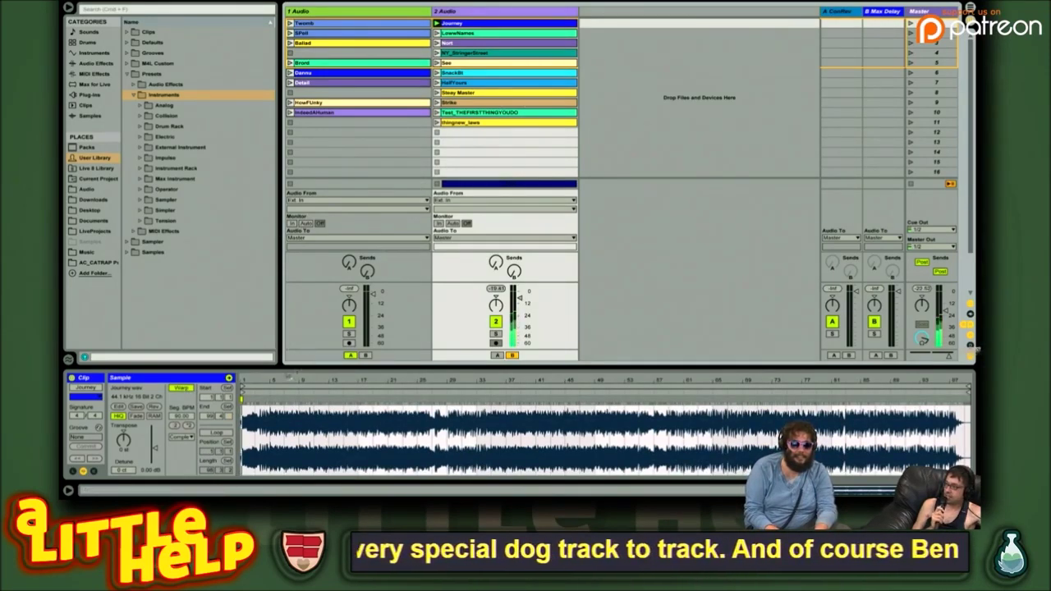
{"action": "left_click_drag", "start_coordinate": [262, 378], "coordinate": [267, 409]}
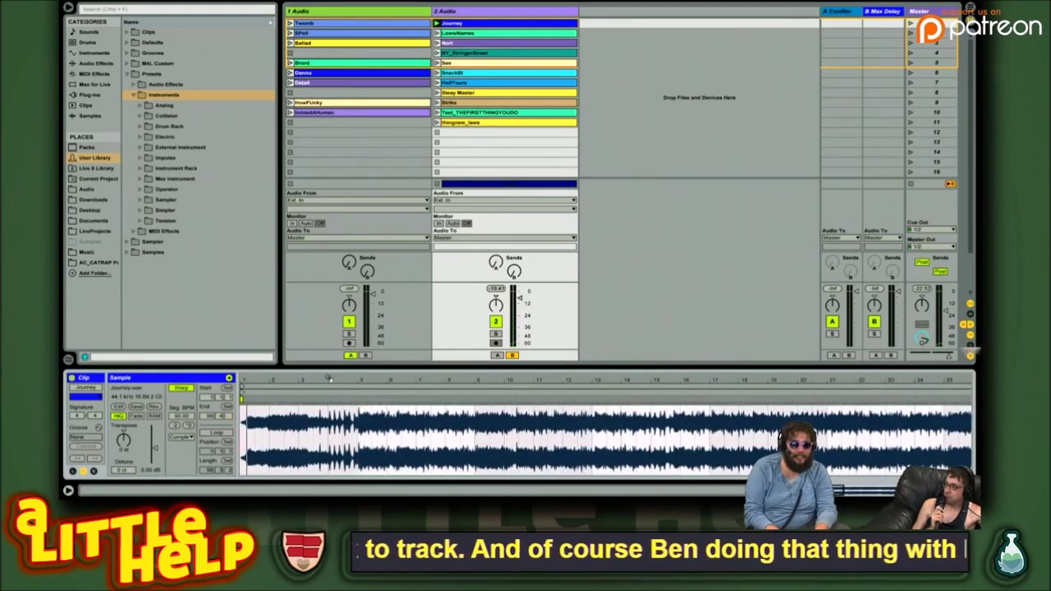
- Launch the Nort clip in the second audio track and turn on warping for it
{"action": "left_click", "coordinate": [470, 43]}
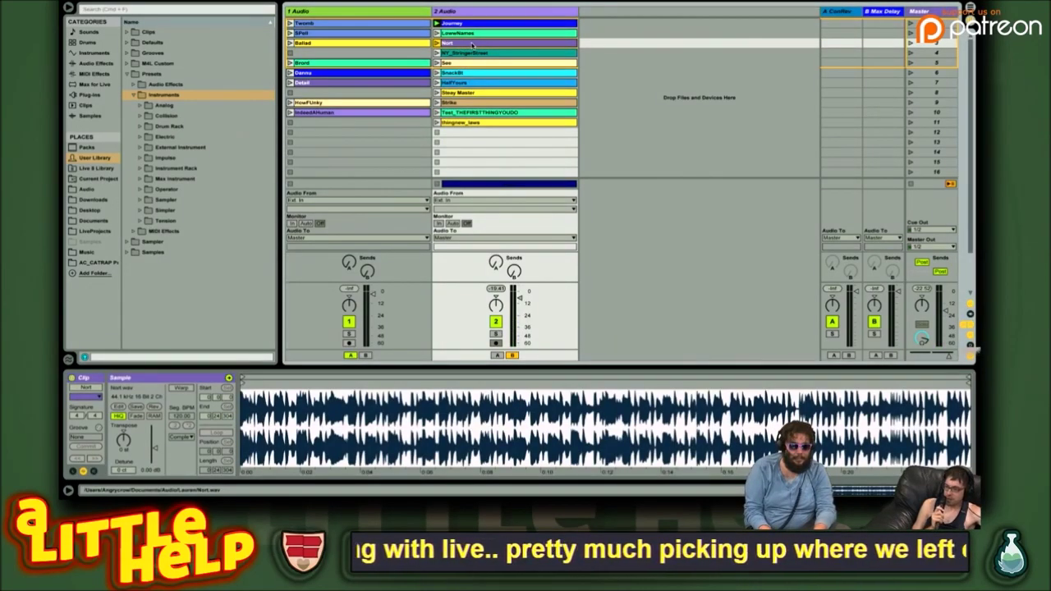
{"action": "key", "text": "Return"}
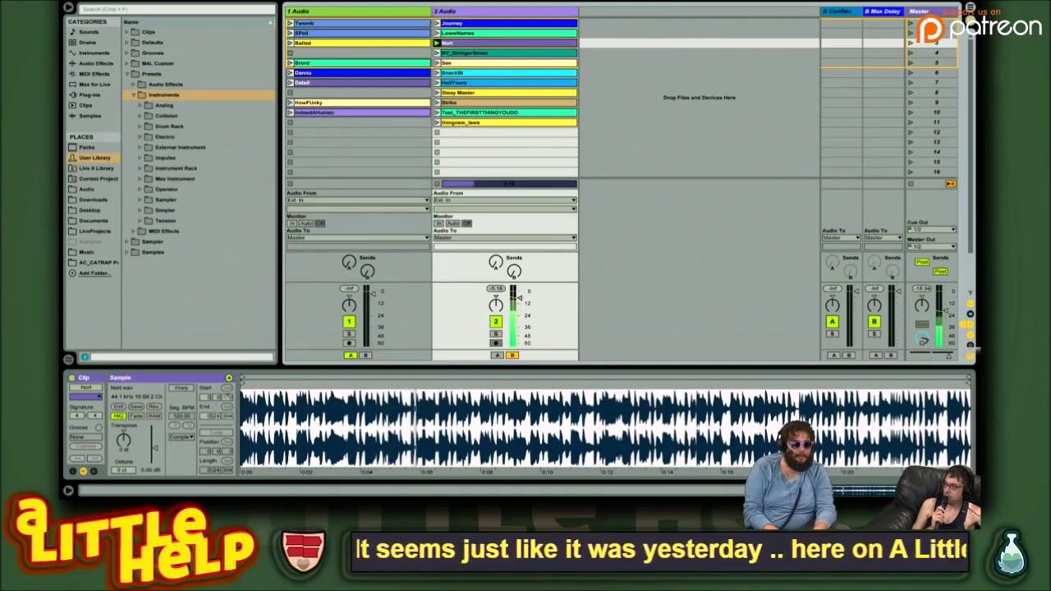
{"action": "left_click", "coordinate": [181, 387]}
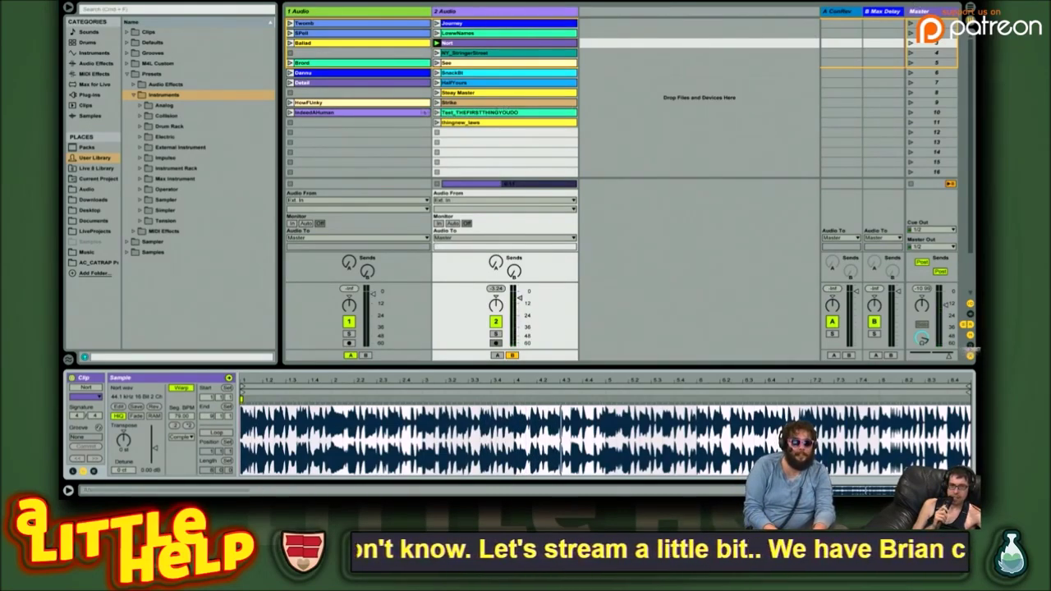
- Launch the IndeedAHuman clip in the first audio track and turn on warping for it
{"action": "left_click", "coordinate": [397, 114]}
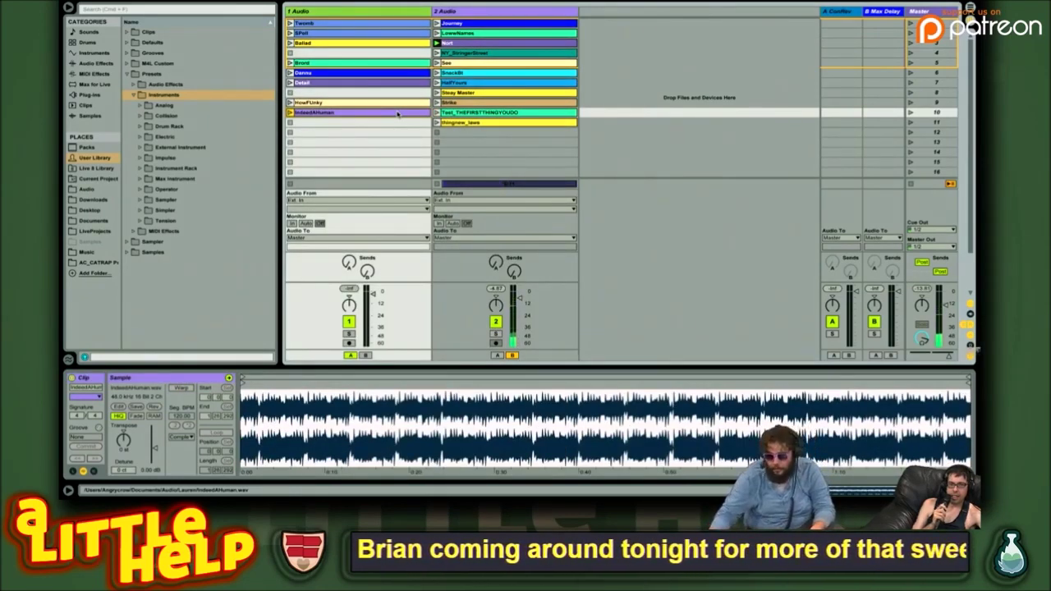
{"action": "key", "text": "Return"}
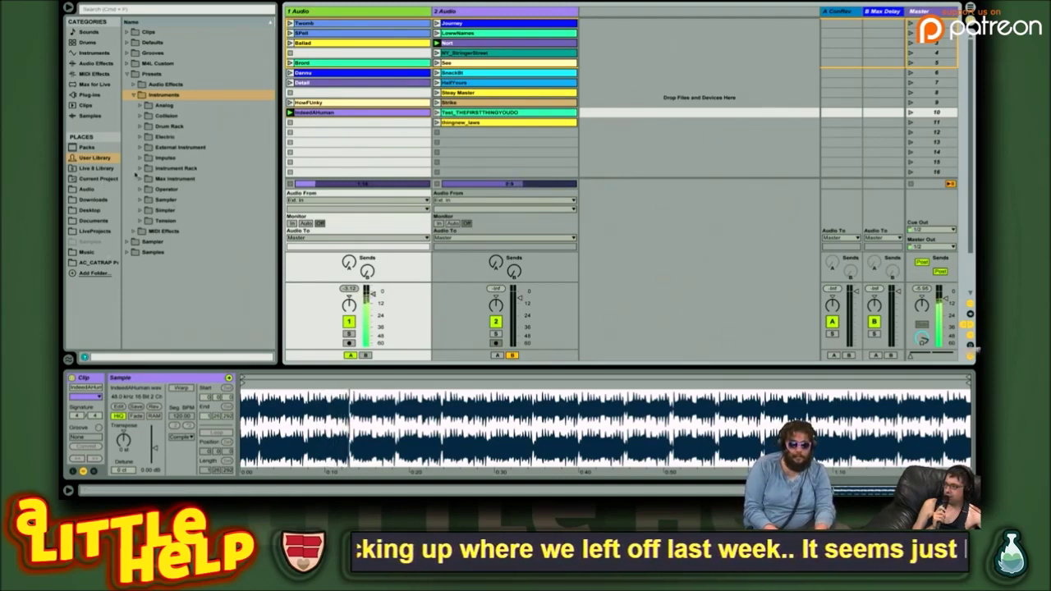
{"action": "left_click", "coordinate": [646, 153]}
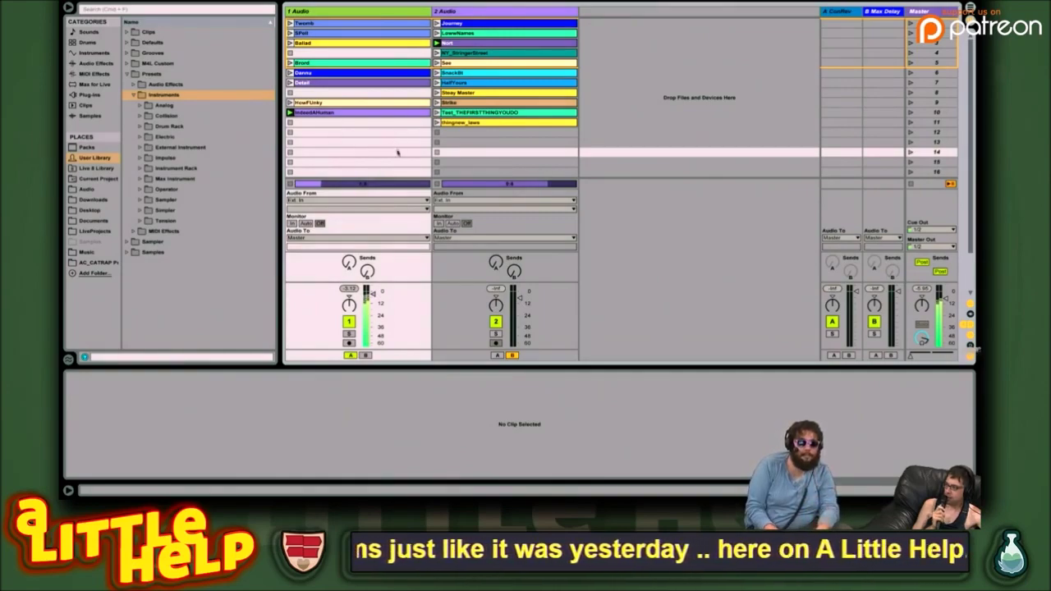
{"action": "left_click", "coordinate": [384, 112]}
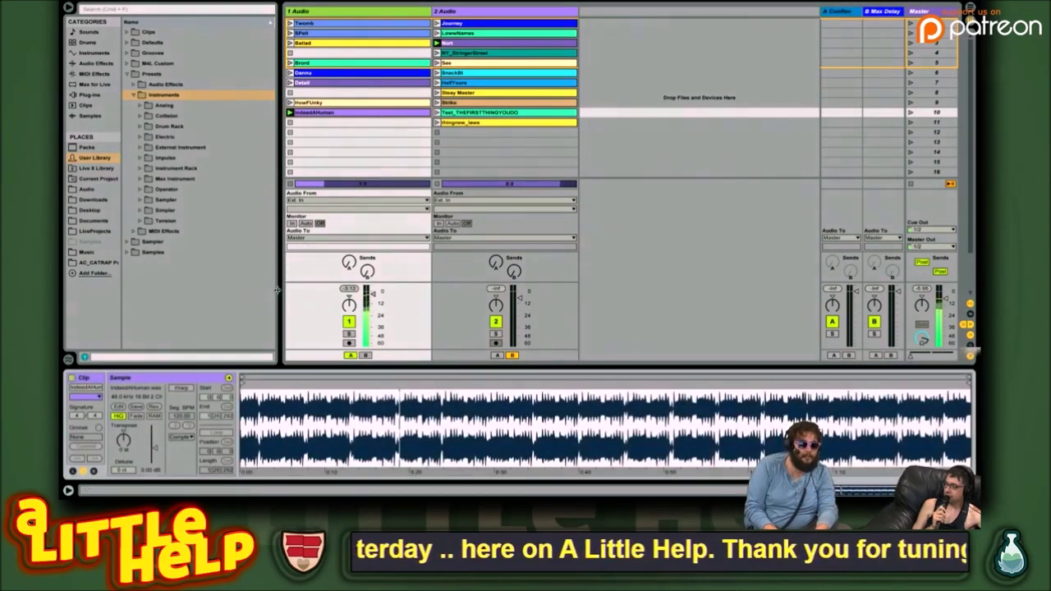
{"action": "left_click", "coordinate": [181, 387]}
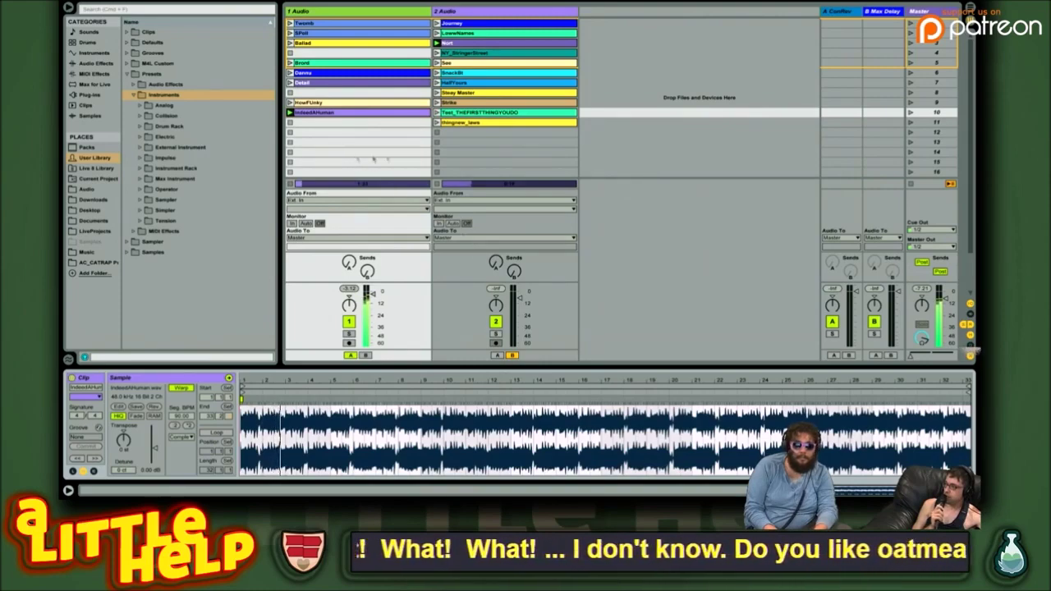
- Turn on warping for the HowFUnky clip in the first audio track and launch it
{"action": "left_click", "coordinate": [478, 115]}
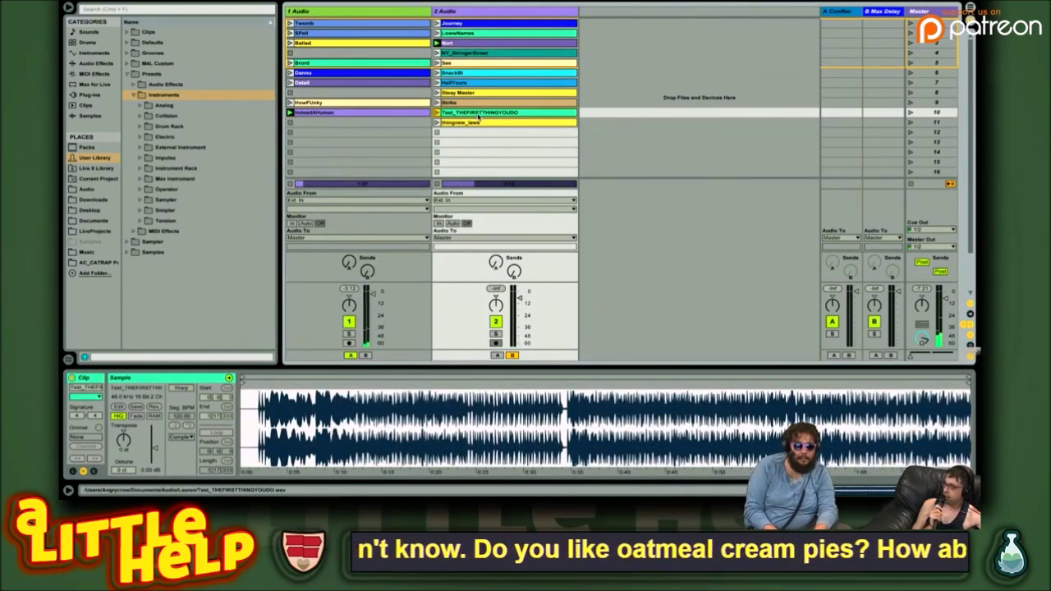
{"action": "left_click", "coordinate": [376, 103]}
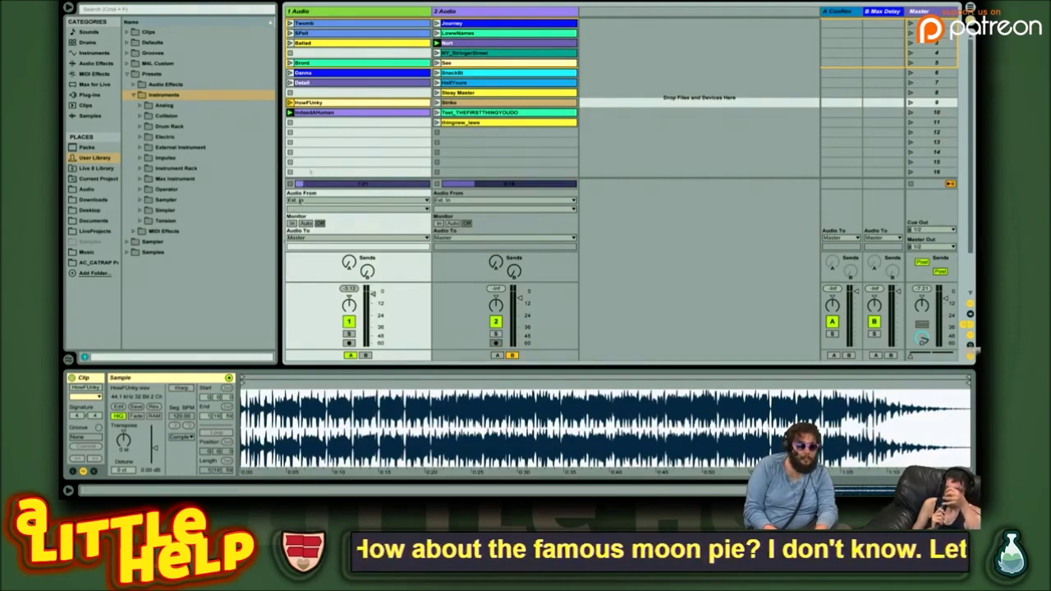
{"action": "left_click", "coordinate": [183, 388]}
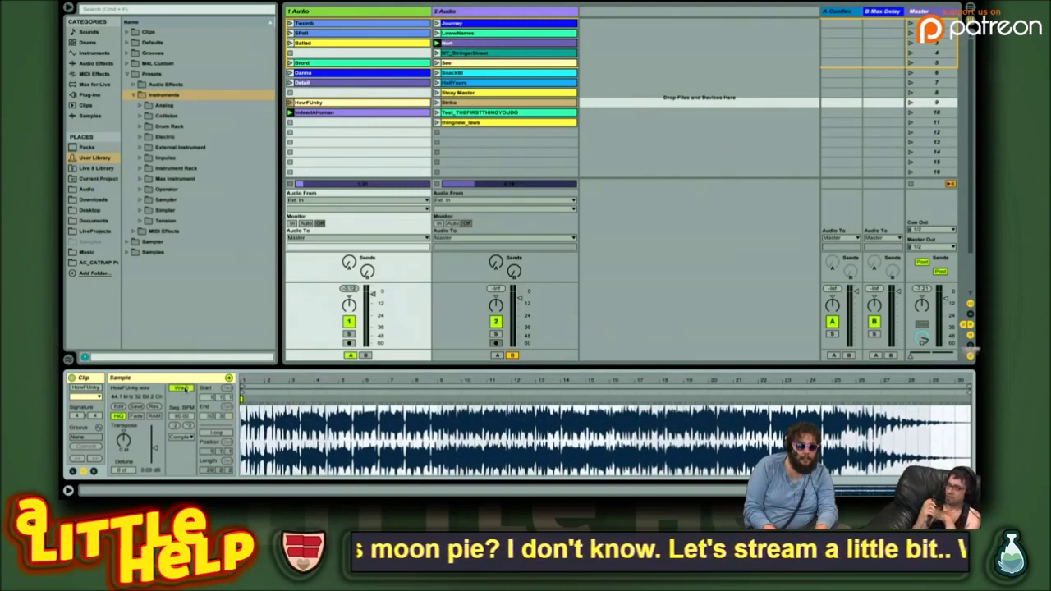
{"action": "key", "text": "space"}
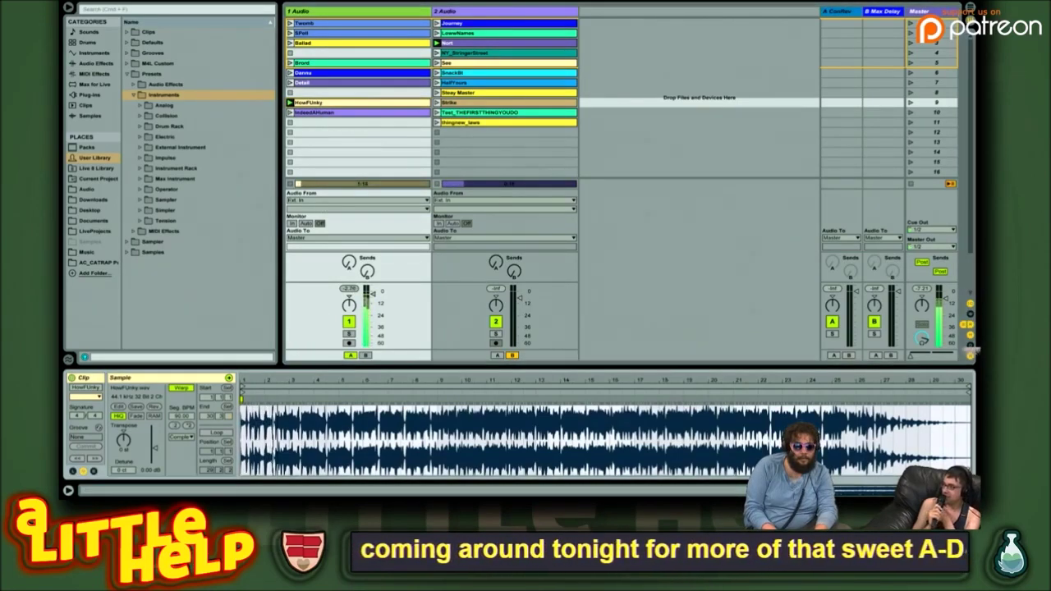
- Add a warp marker near bar 3 of the HowFUnky clip and shift it earlier to align the audio with the beat grid
{"action": "left_click_drag", "start_coordinate": [344, 380], "coordinate": [347, 400]}
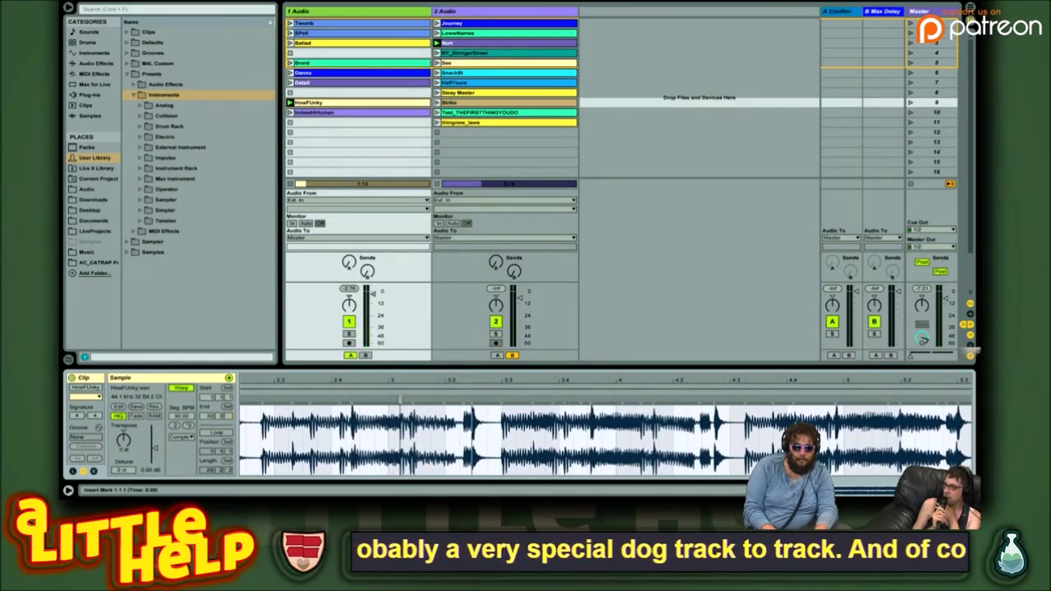
{"action": "left_click_drag", "start_coordinate": [400, 399], "coordinate": [387, 399]}
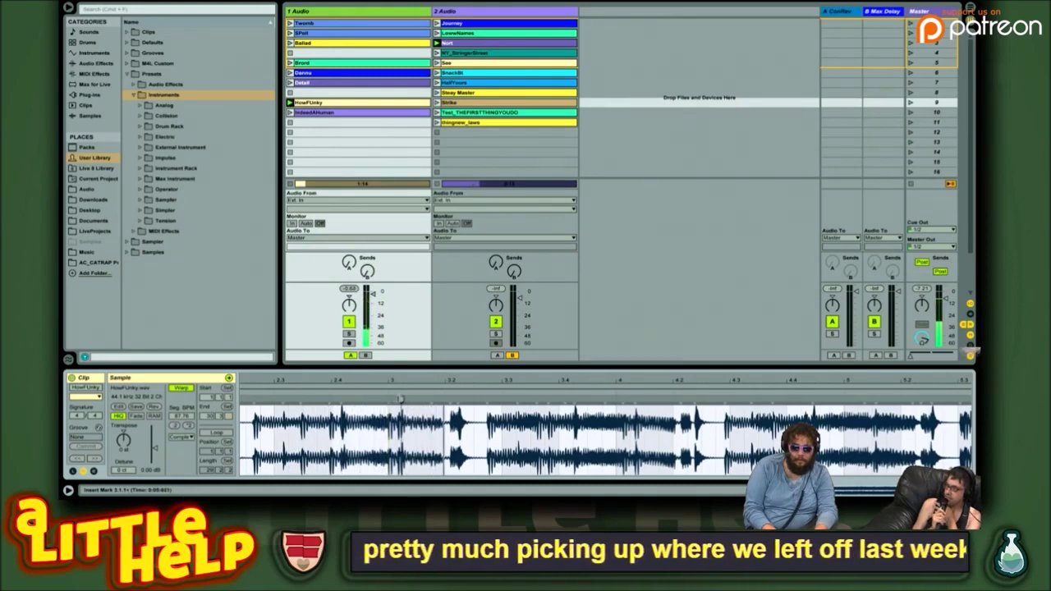
{"action": "left_click_drag", "start_coordinate": [396, 400], "coordinate": [388, 399]}
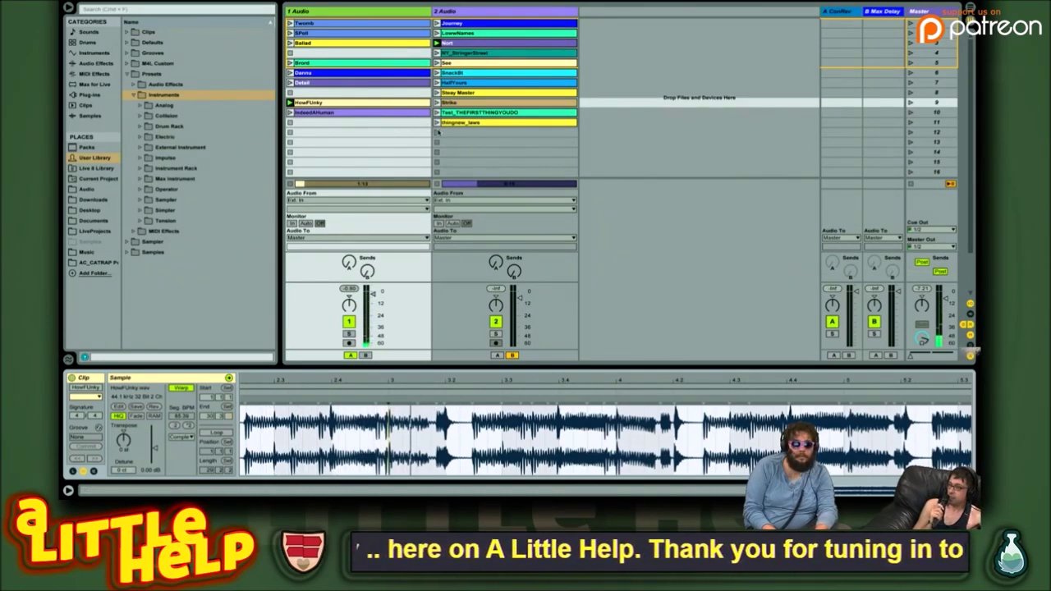
- Turn on warping for the Strike clip, double its segment tempo to 126 BPM and launch it
{"action": "left_click", "coordinate": [459, 104]}
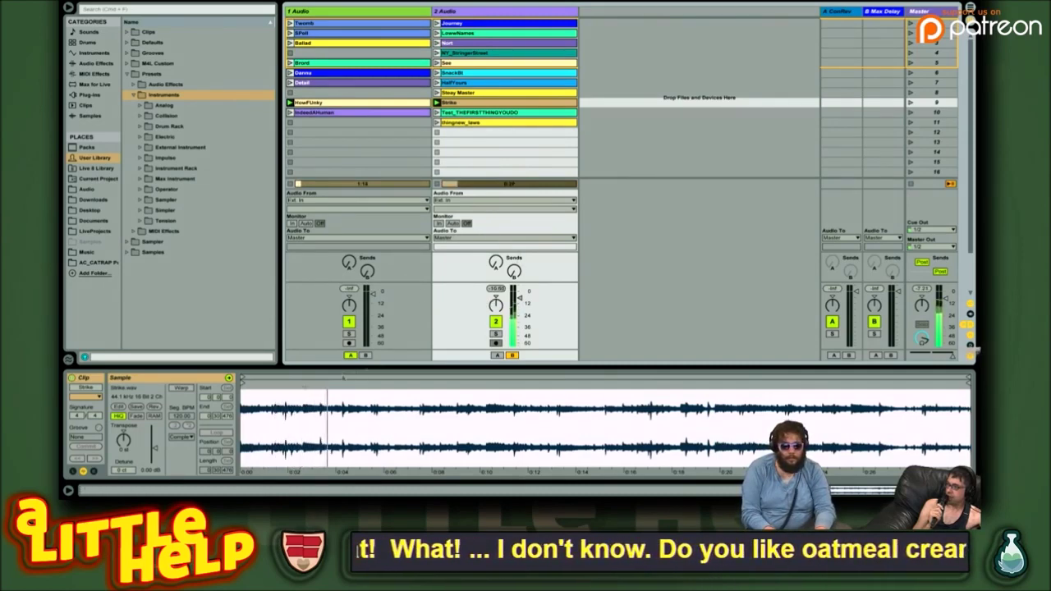
{"action": "left_click", "coordinate": [181, 388]}
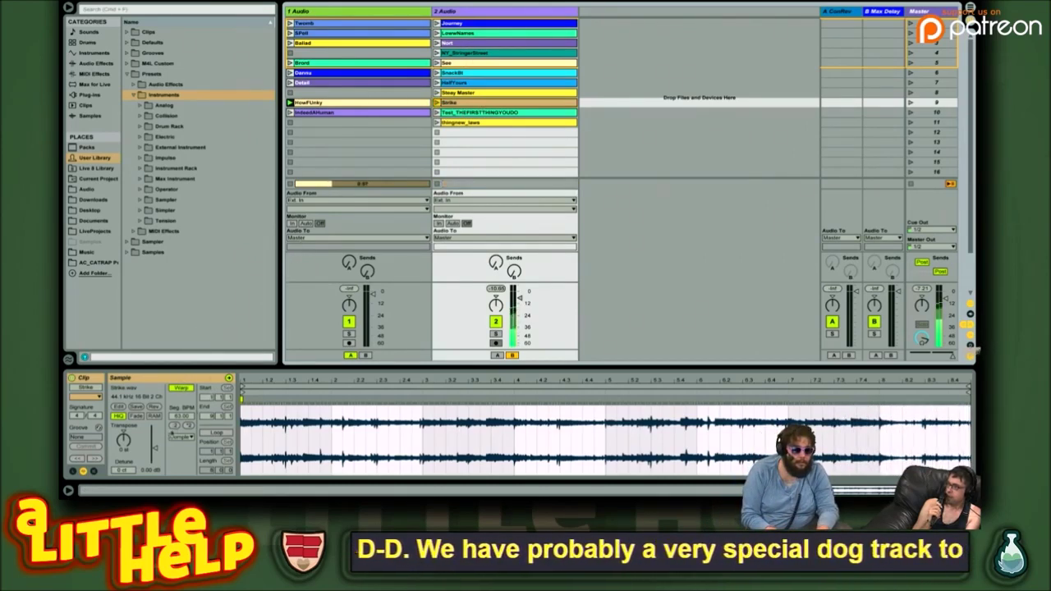
{"action": "left_click", "coordinate": [174, 428]}
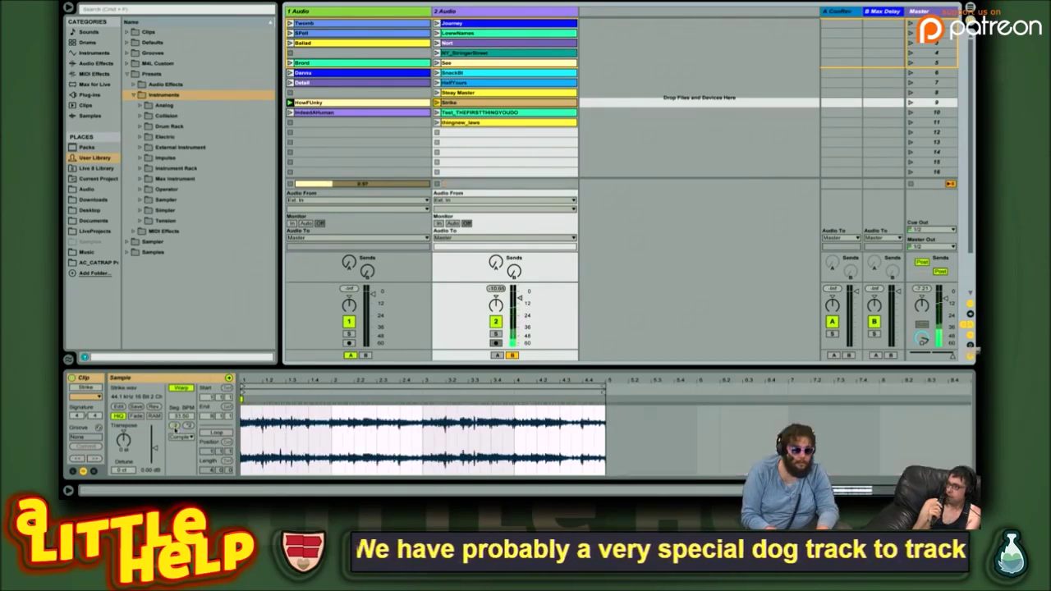
{"action": "left_click", "coordinate": [188, 426]}
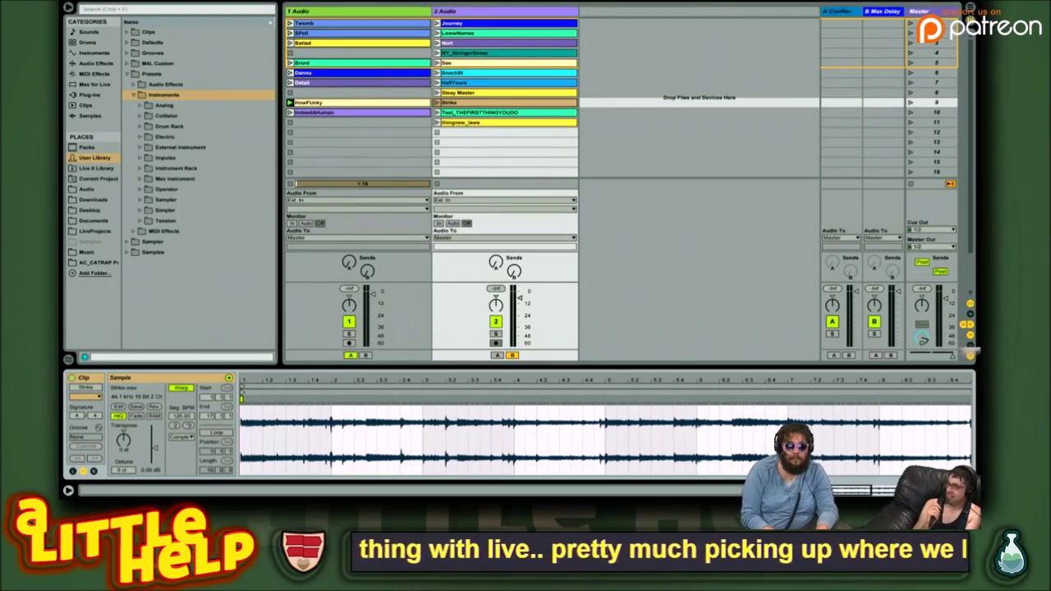
{"action": "left_click", "coordinate": [483, 105]}
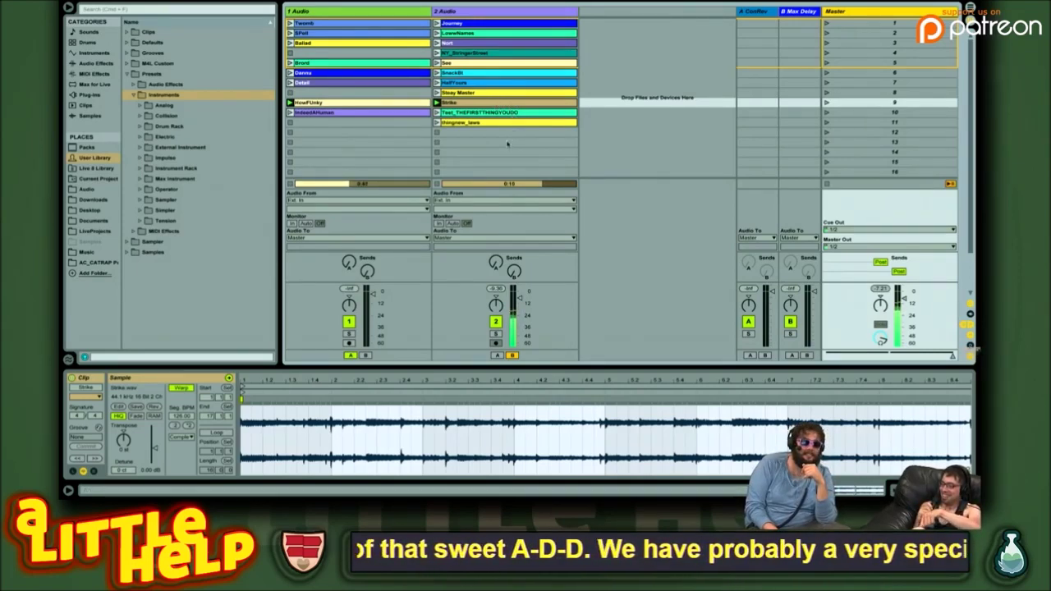
- Audition the HalfYours and Steay Master clips in the second audio track
{"action": "left_click", "coordinate": [541, 83]}
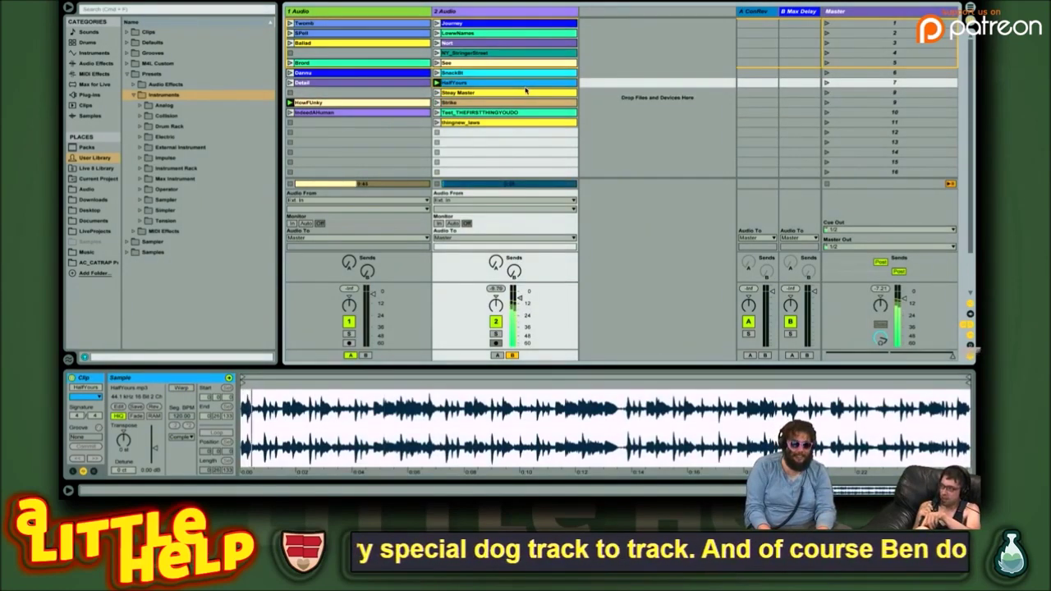
{"action": "left_click", "coordinate": [526, 92]}
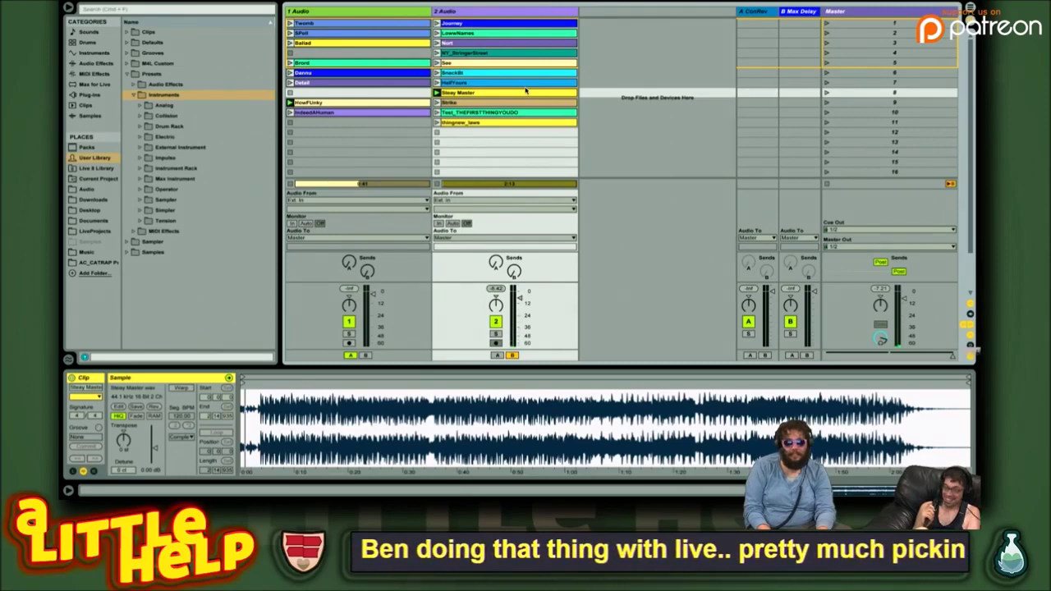
{"action": "key", "text": "Delete"}
{"action": "key", "text": "Down"}
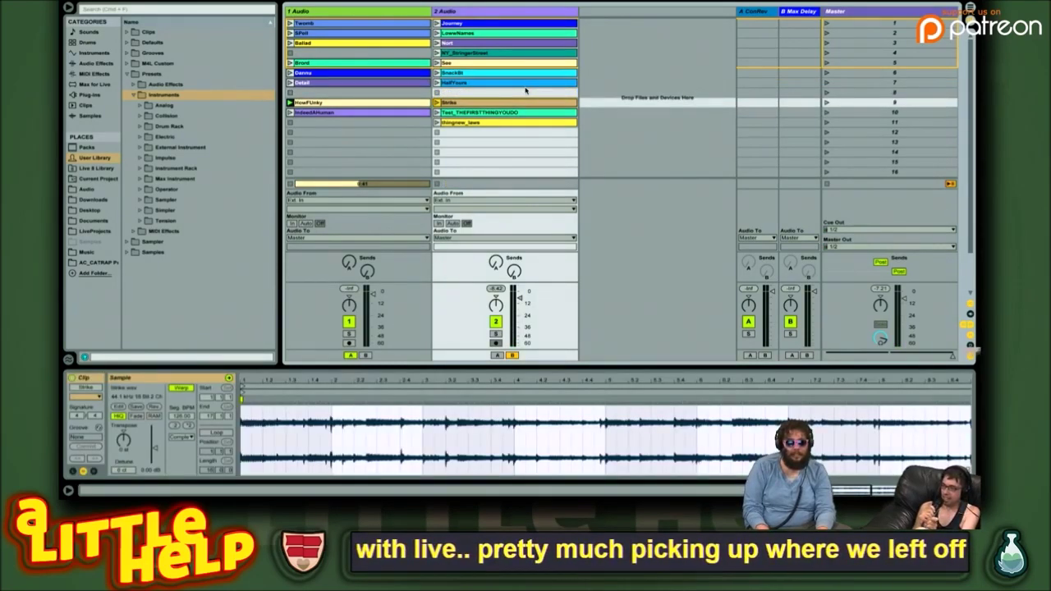
{"action": "key", "text": "ctrl+z"}
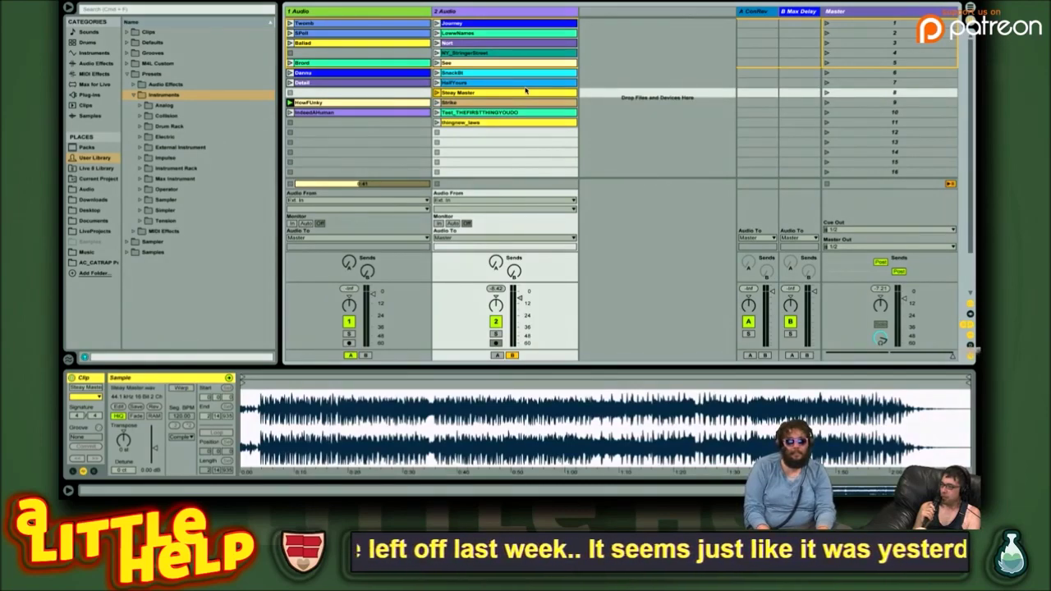
- Delete the Steay Master clip from the second audio track and select the Test_THEFIRSTTHINGYOUDO clip
{"action": "key", "text": "Delete"}
{"action": "key", "text": "Down"}
{"action": "key", "text": "Down"}
{"action": "key", "text": "Down"}
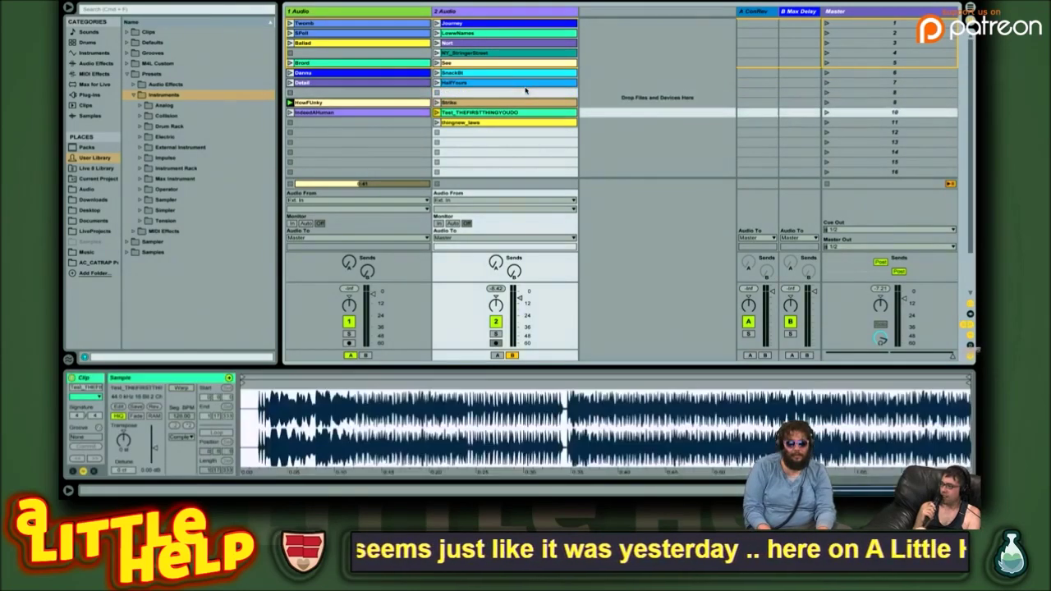
- Paste a copy of the thingnew_laws clip into scene 12, starting the copy and ending the original at the break near 1:04
{"action": "key", "text": "Return"}
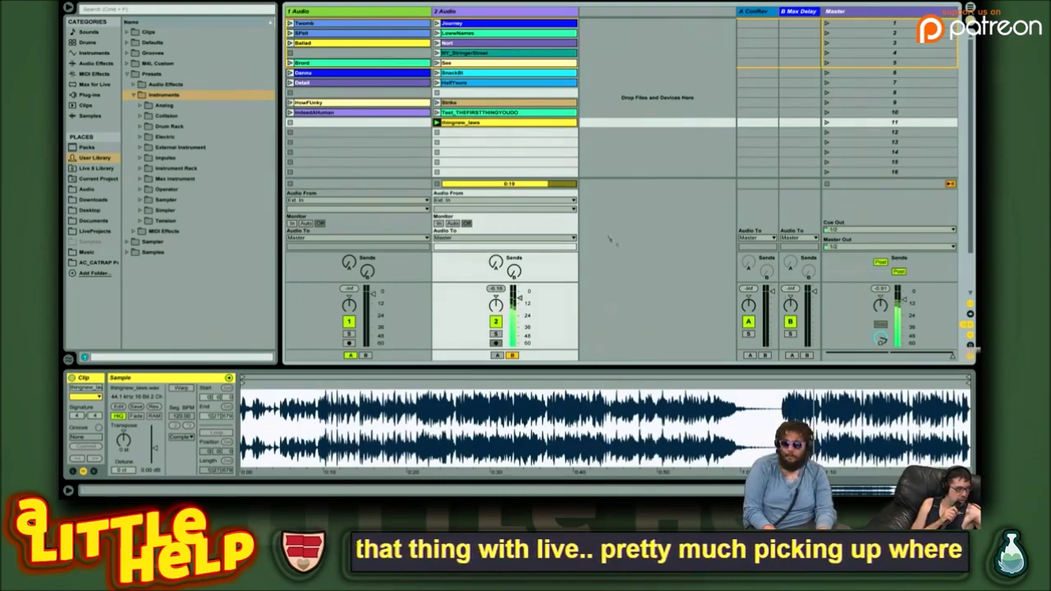
{"action": "left_click", "coordinate": [528, 131]}
{"action": "key", "text": "ctrl+v"}
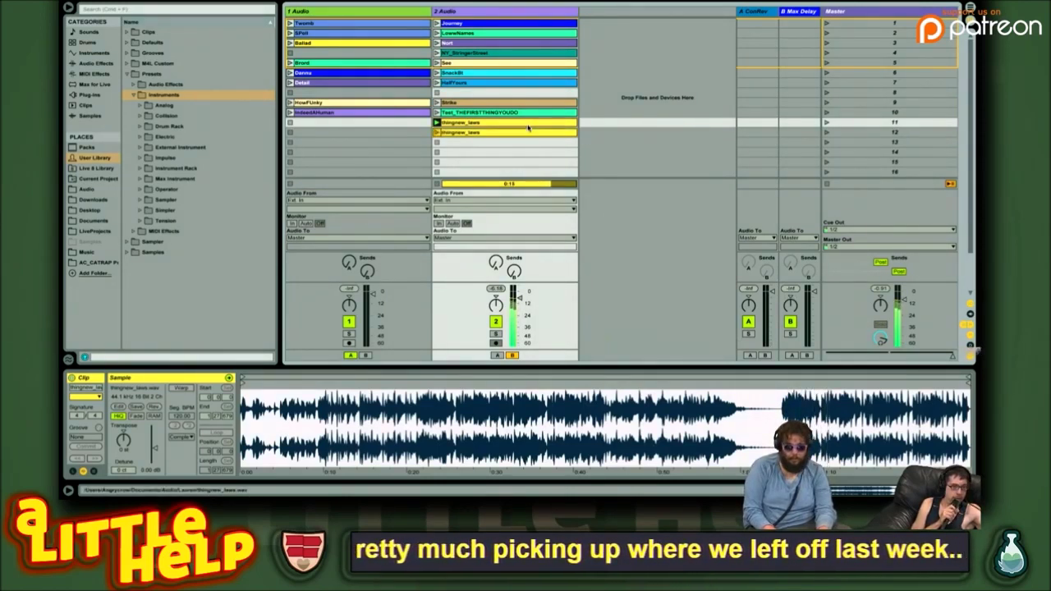
{"action": "key", "text": "shift+Tab"}
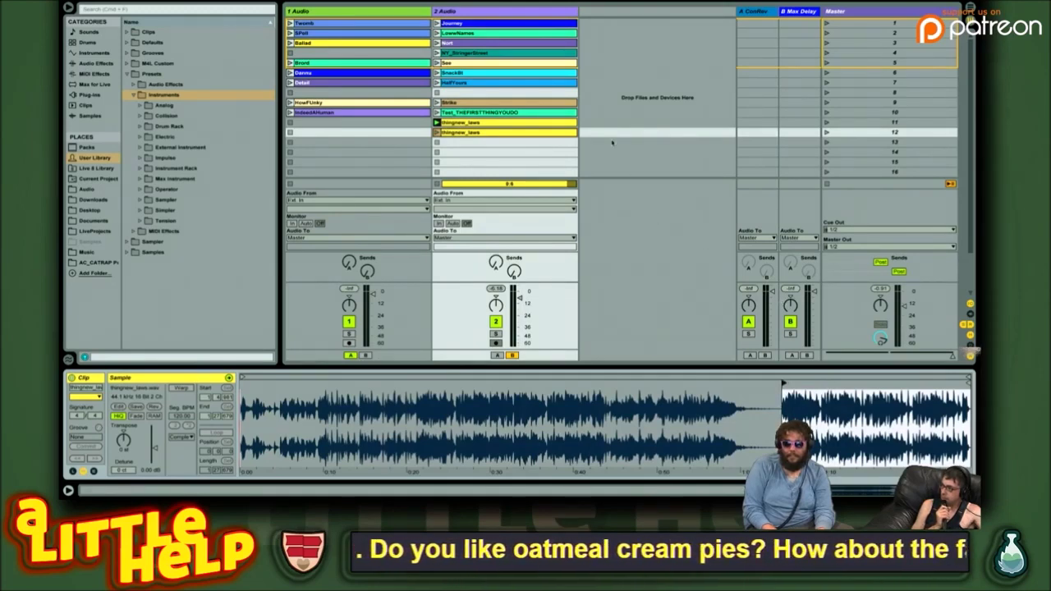
{"action": "key", "text": "Up"}
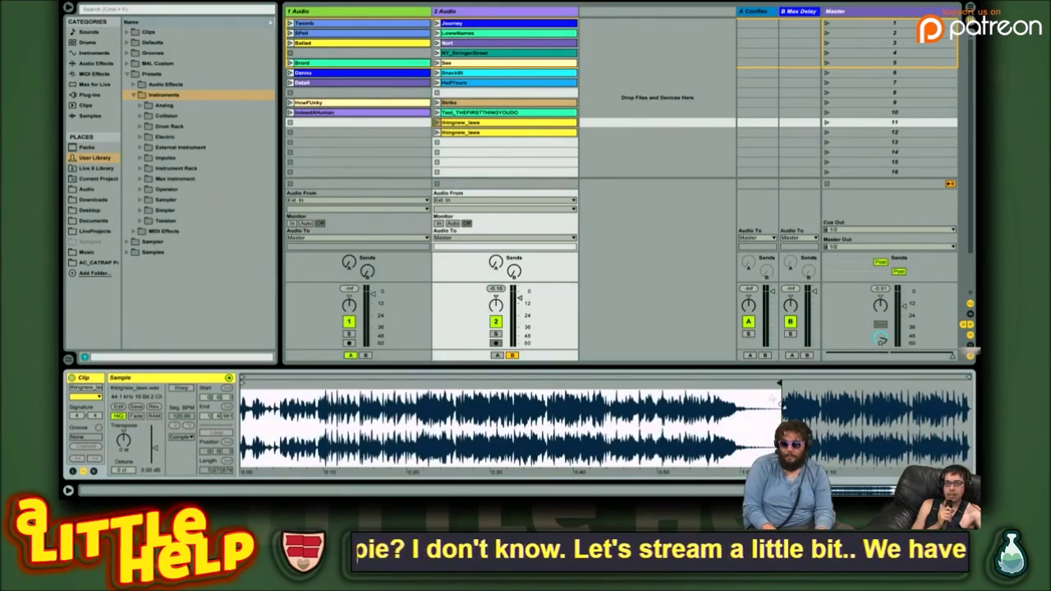
- Color the thingnew_laws copy in scene 12 pale yellow and launch the original clip in scene 11
{"action": "right_click", "coordinate": [508, 132]}
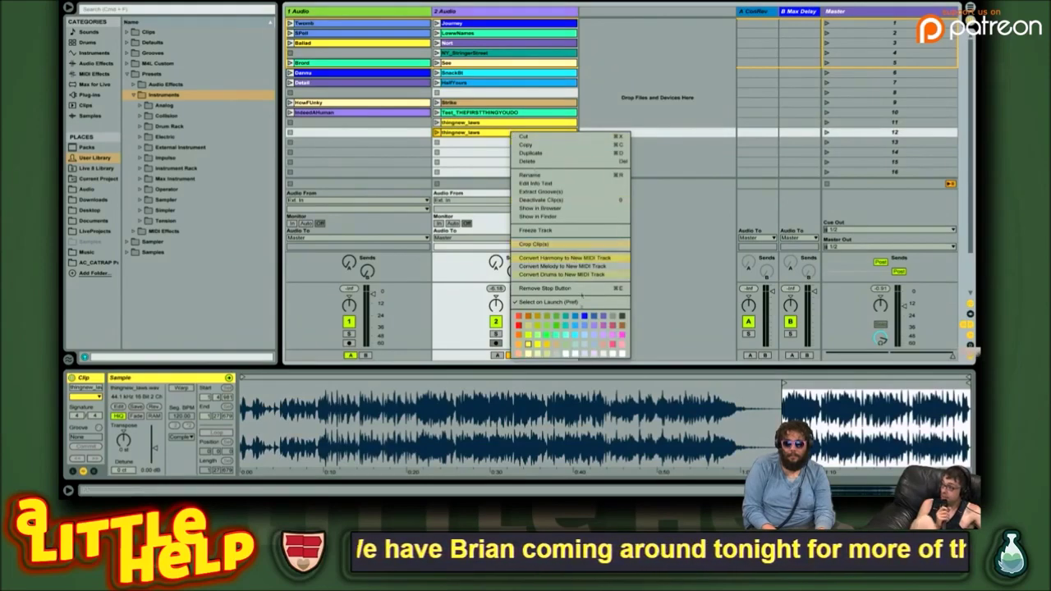
{"action": "left_click", "coordinate": [529, 355]}
{"action": "left_click", "coordinate": [526, 162]}
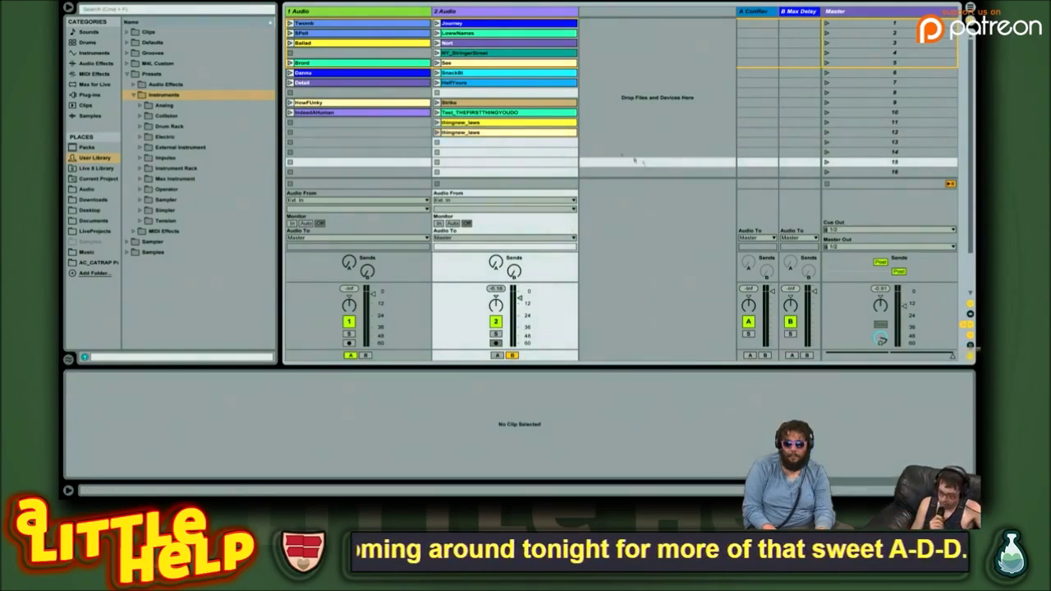
{"action": "left_click", "coordinate": [519, 133]}
{"action": "key", "text": "Up"}
{"action": "key", "text": "Return"}
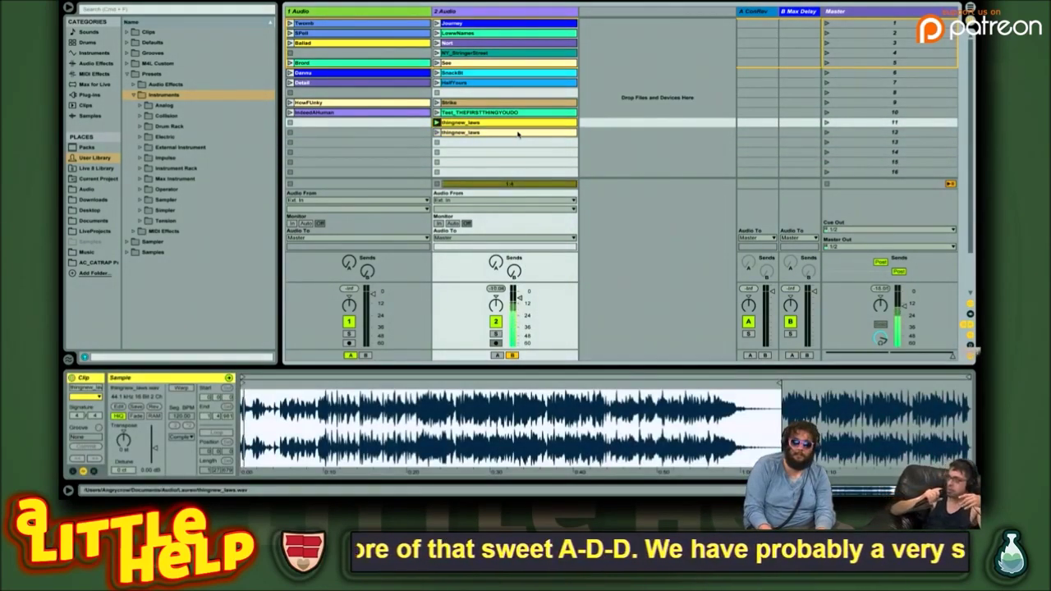
- Move the pale yellow thingnew_laws copy to scene 13 and rename it Thingnew_Ending
{"action": "left_click", "coordinate": [522, 134]}
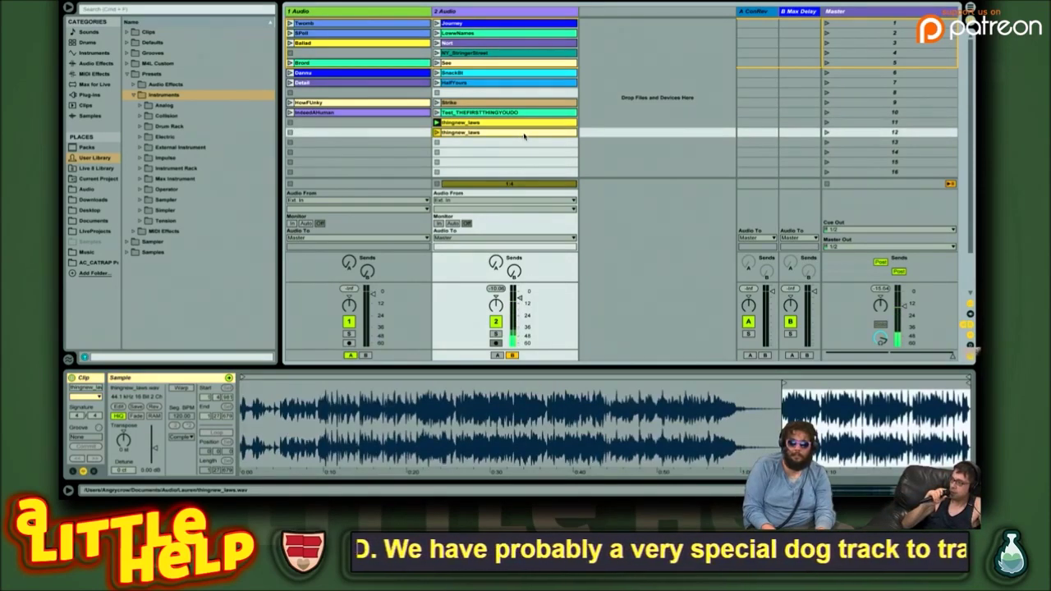
{"action": "key", "text": "Down"}
{"action": "key", "text": "Down"}
{"action": "key", "text": "Up"}
{"action": "key", "text": "Up"}
{"action": "mouse_move", "coordinate": [524, 136]}
{"action": "left_mouse_down"}
{"action": "mouse_move", "coordinate": [521, 163]}
{"action": "mouse_move", "coordinate": [518, 145]}
{"action": "left_mouse_up"}
{"action": "left_click", "coordinate": [518, 146]}
{"action": "type", "text": "t"}
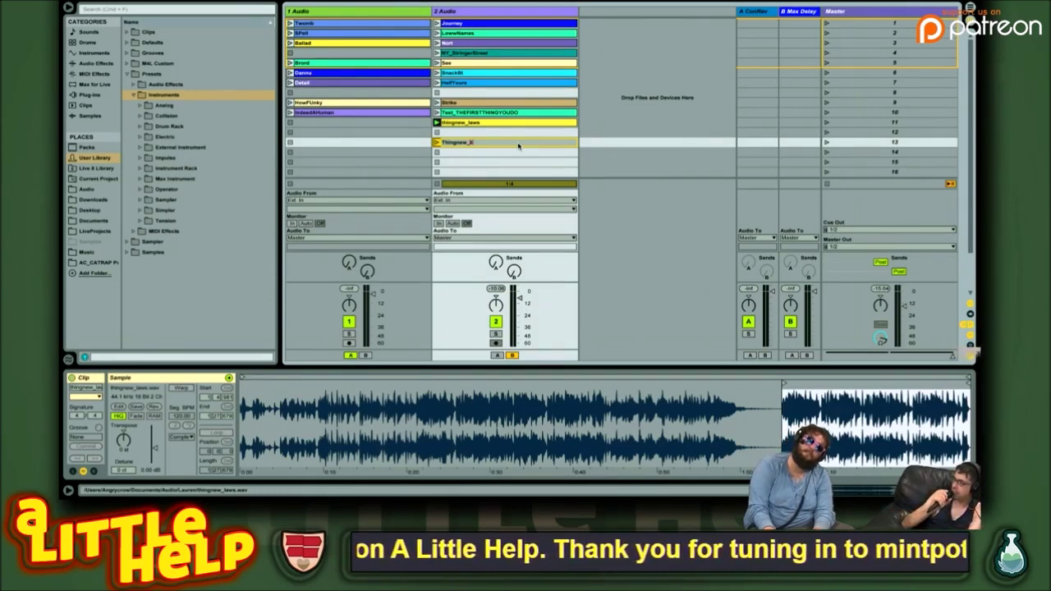
{"action": "type", "text": "g"}
{"action": "key", "text": "Return"}
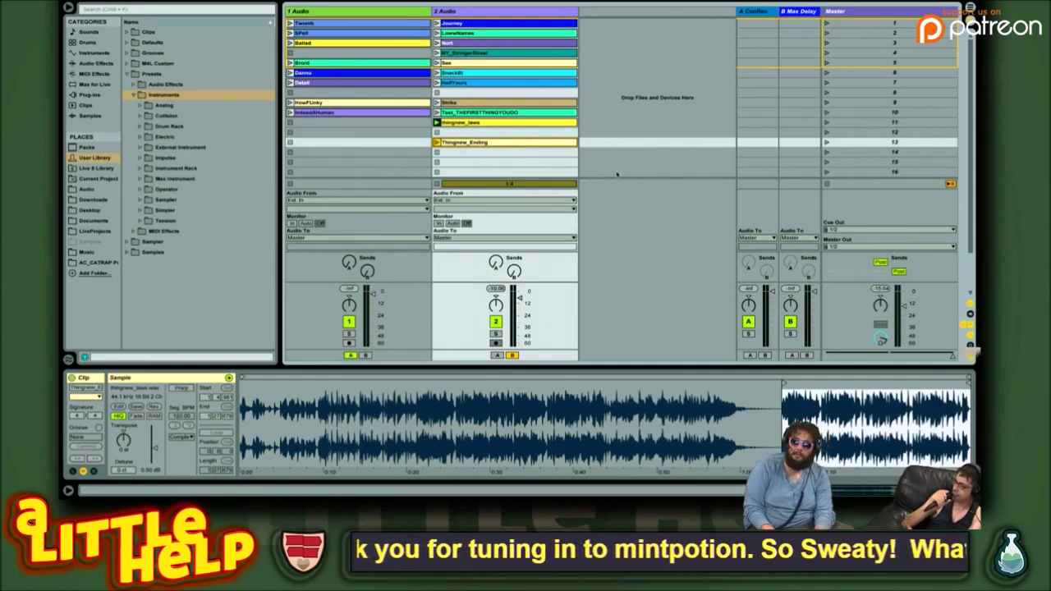
- Copy the shortened thingnew_laws clip from scene 11 into scenes 15 and 12 of the second audio track
{"action": "left_click", "coordinate": [536, 123]}
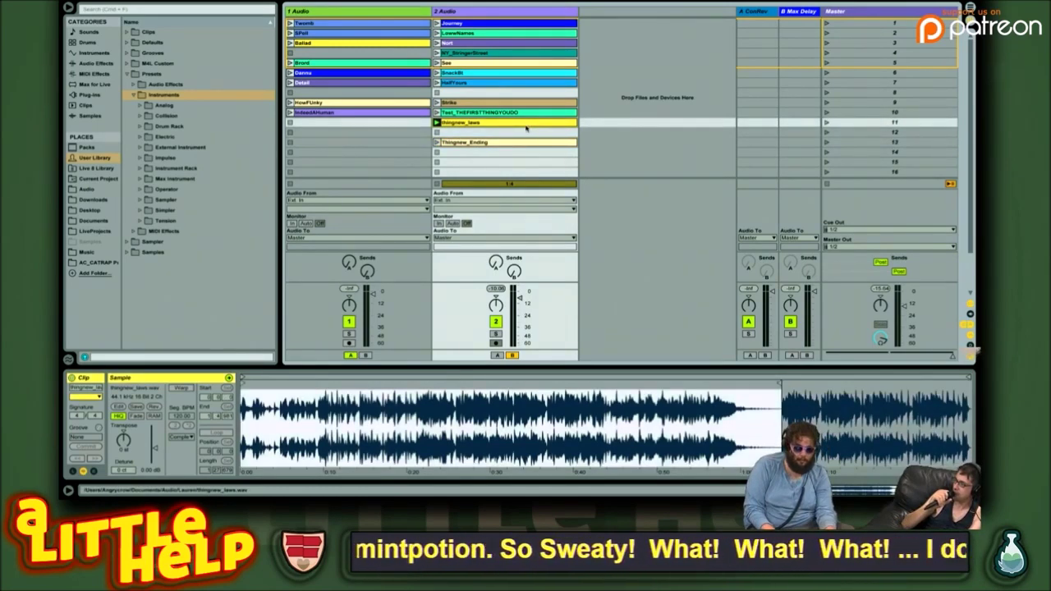
{"action": "left_click_drag", "start_coordinate": [531, 125], "coordinate": [522, 162]}
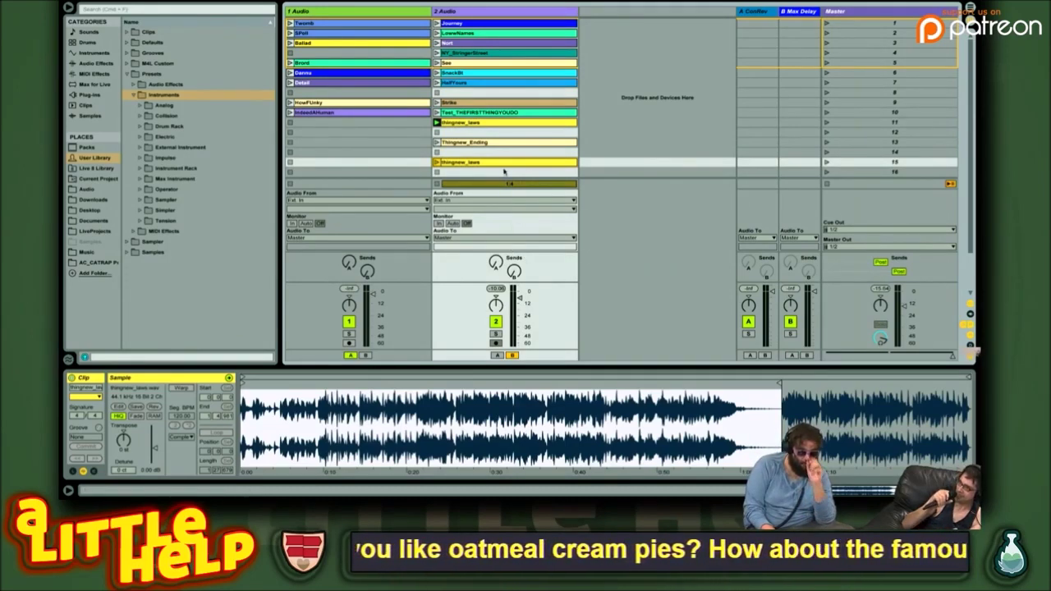
{"action": "mouse_move", "coordinate": [495, 126]}
{"action": "left_mouse_down"}
{"action": "mouse_move", "coordinate": [503, 133]}
{"action": "mouse_move", "coordinate": [493, 135]}
{"action": "left_mouse_up"}
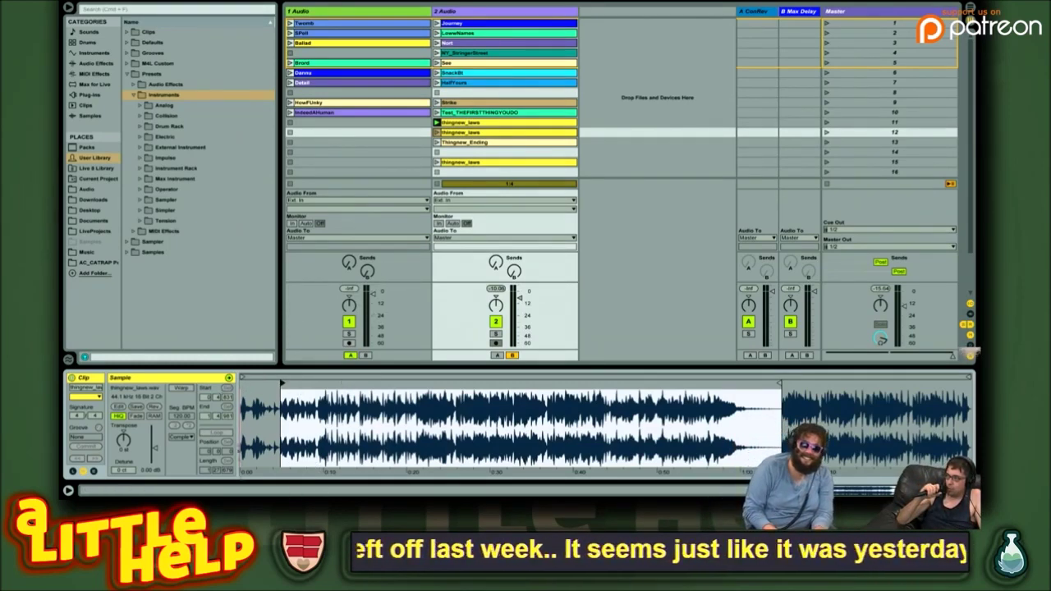
- Launch the thingnew_laws copy in scene 12 and move its start marker to the downbeat at about 0:10.96
{"action": "left_click_drag", "start_coordinate": [302, 386], "coordinate": [317, 386]}
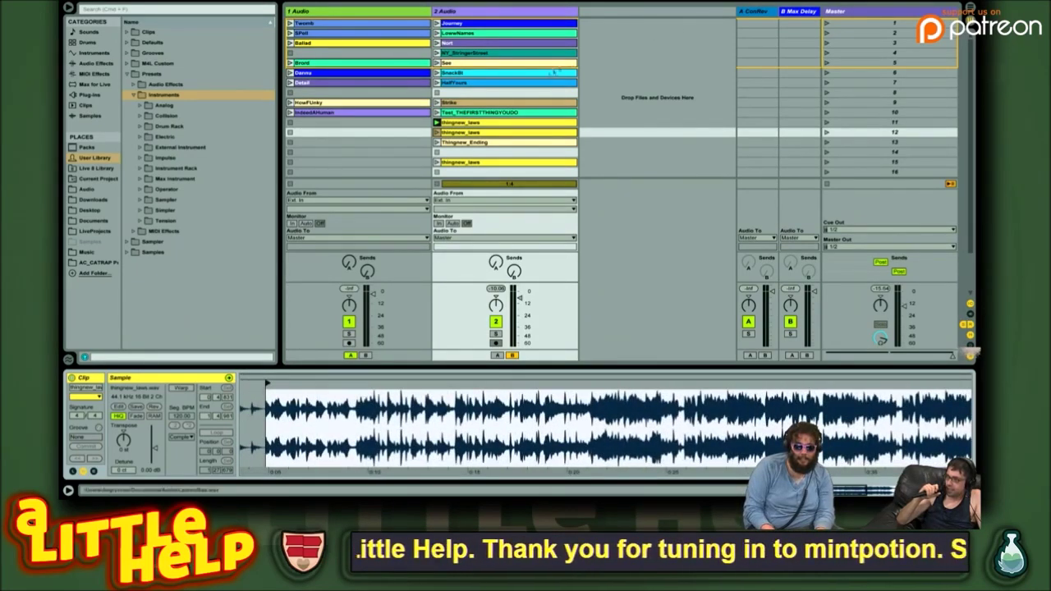
{"action": "key", "text": "Return"}
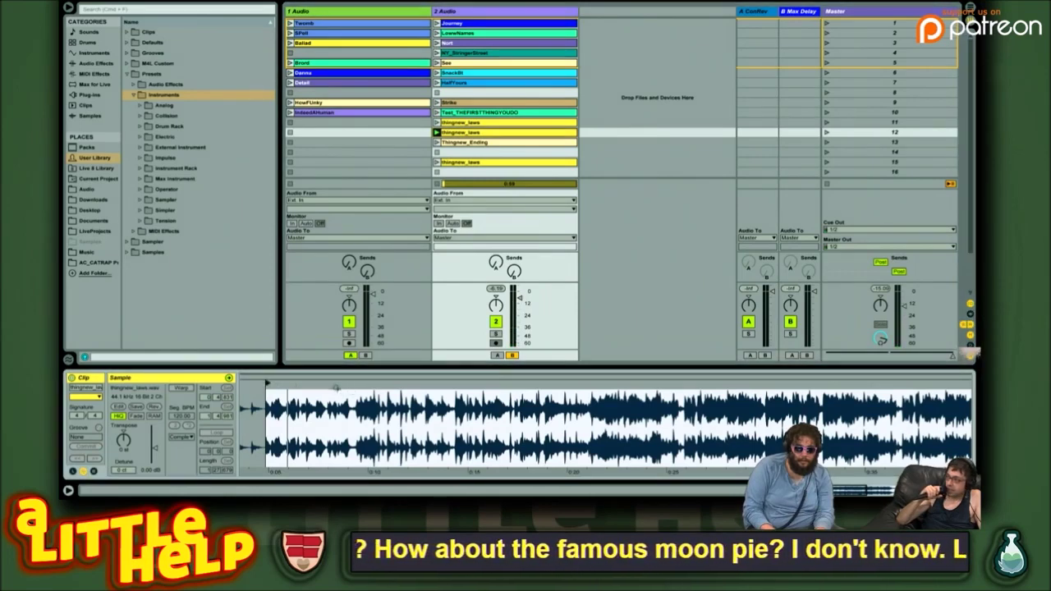
{"action": "left_click_drag", "start_coordinate": [266, 383], "coordinate": [375, 383]}
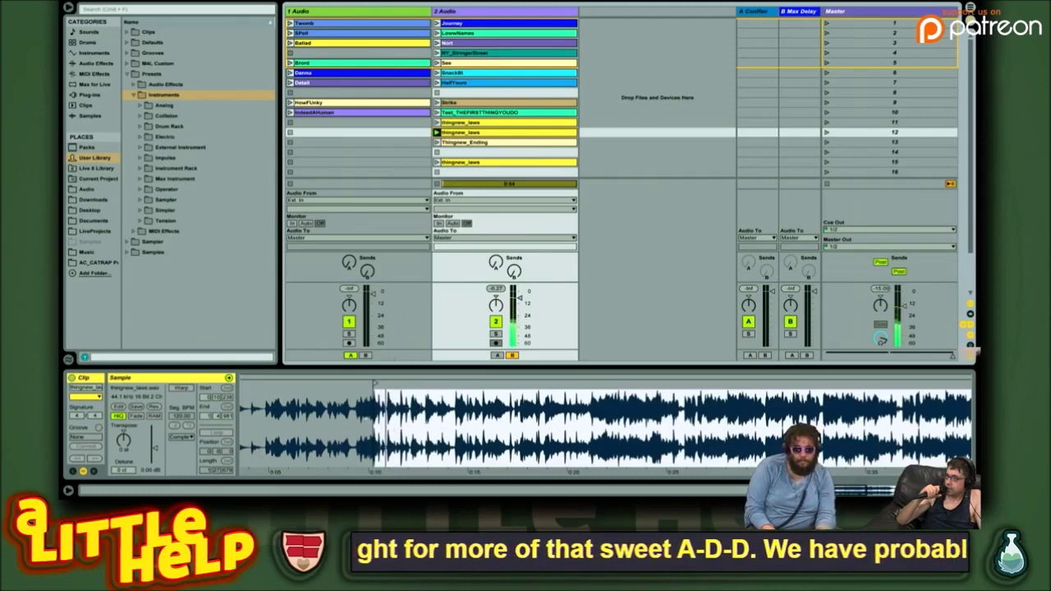
{"action": "key", "text": "plus"}
{"action": "key", "text": "plus"}
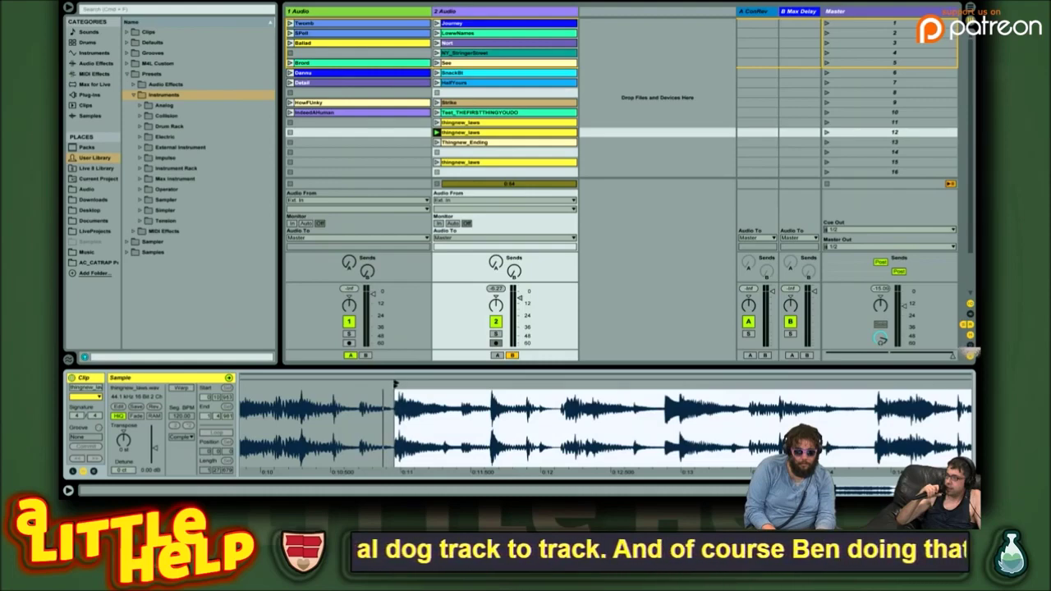
{"action": "left_click_drag", "start_coordinate": [403, 394], "coordinate": [403, 444]}
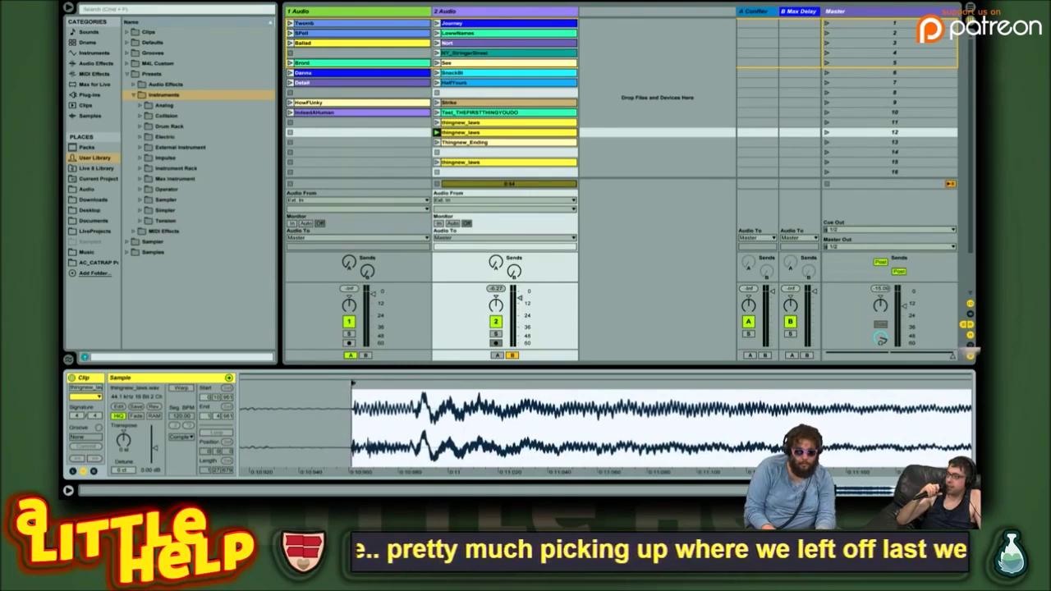
- Turn on warping for the scene 12 thingnew_laws clip and nudge a warp marker onto the first beat at its start marker
{"action": "left_click", "coordinate": [182, 388]}
{"action": "left_click", "coordinate": [350, 398]}
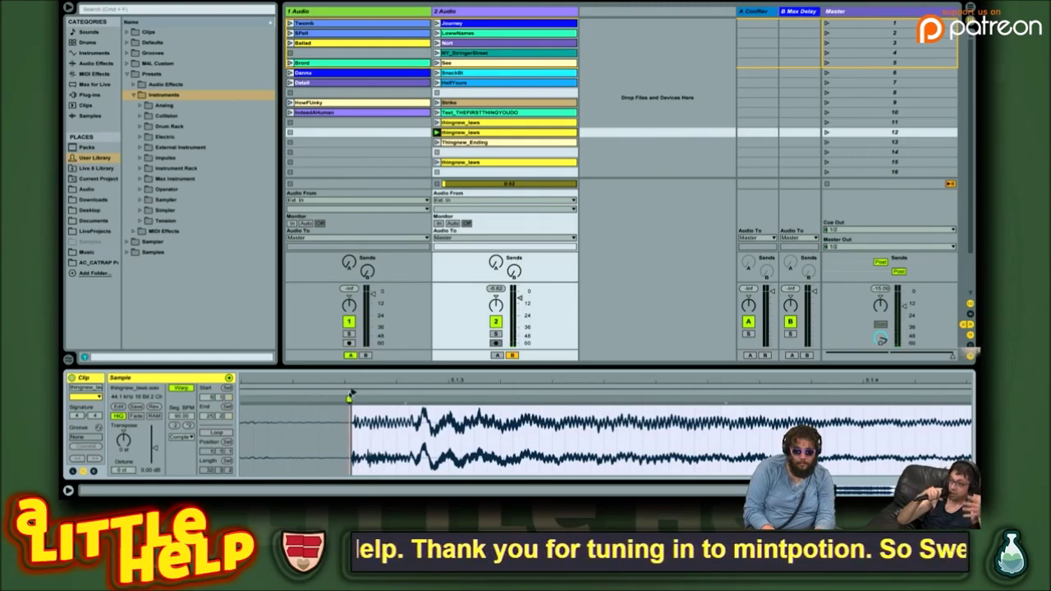
{"action": "mouse_move", "coordinate": [350, 394]}
{"action": "left_mouse_down"}
{"action": "mouse_move", "coordinate": [335, 392]}
{"action": "mouse_move", "coordinate": [349, 394]}
{"action": "left_mouse_up"}
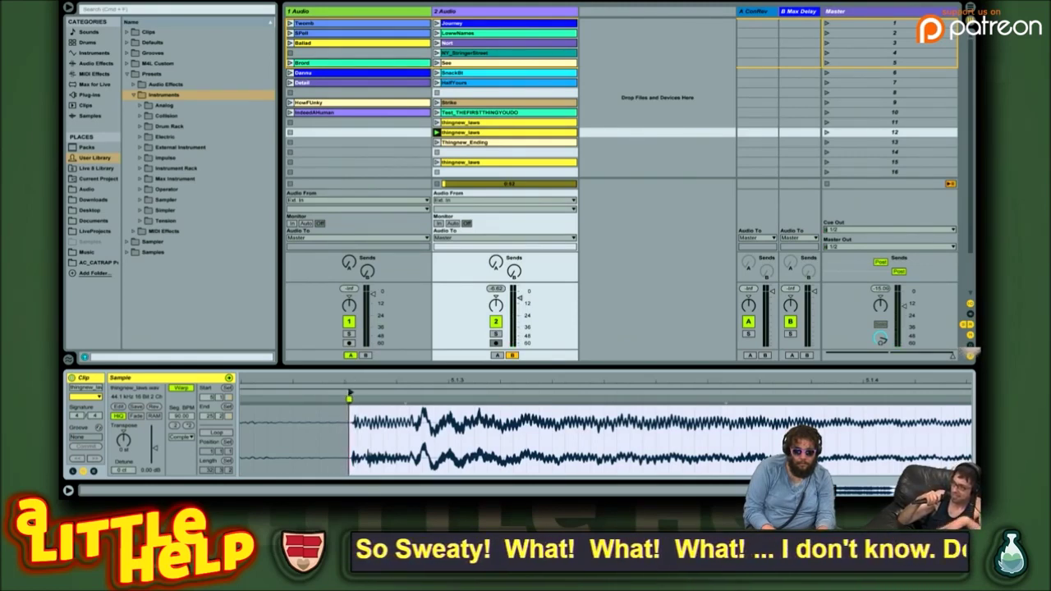
- Check the warped beats of the scene 12 clip and set 1.1.1 at the warp marker on its start
{"action": "scroll", "coordinate": [413, 394], "scroll_direction": "down", "scroll_amount": 5}
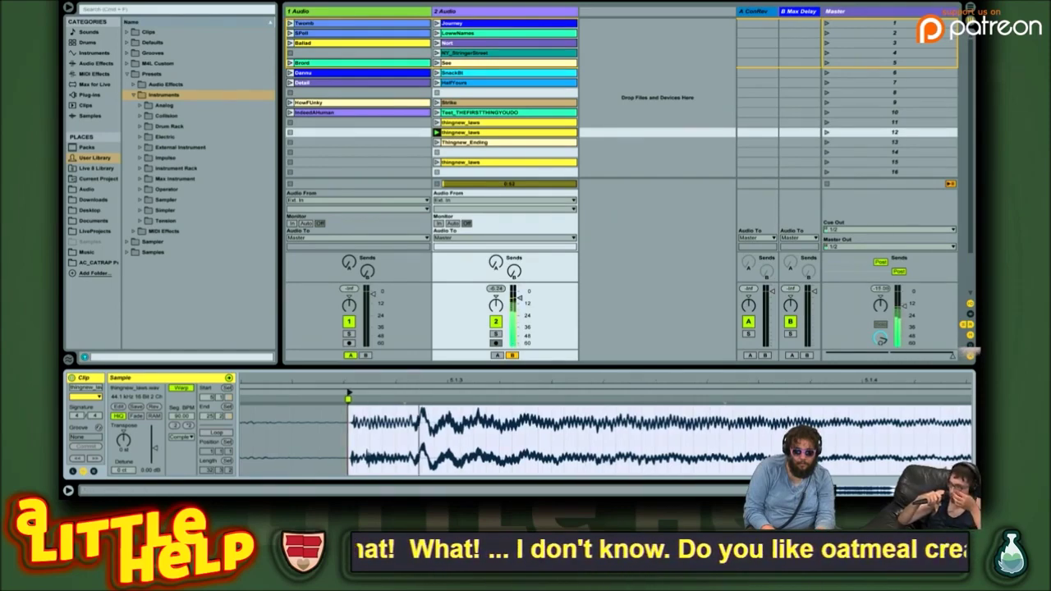
{"action": "scroll", "coordinate": [413, 394], "scroll_direction": "down", "scroll_amount": 6}
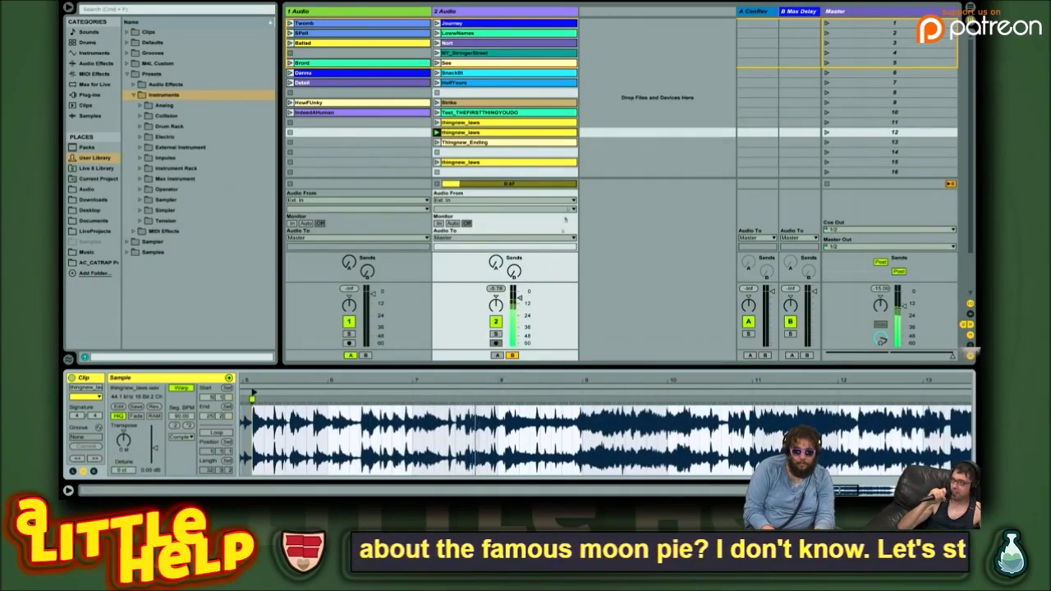
{"action": "scroll", "coordinate": [390, 380], "scroll_direction": "up", "scroll_amount": 8}
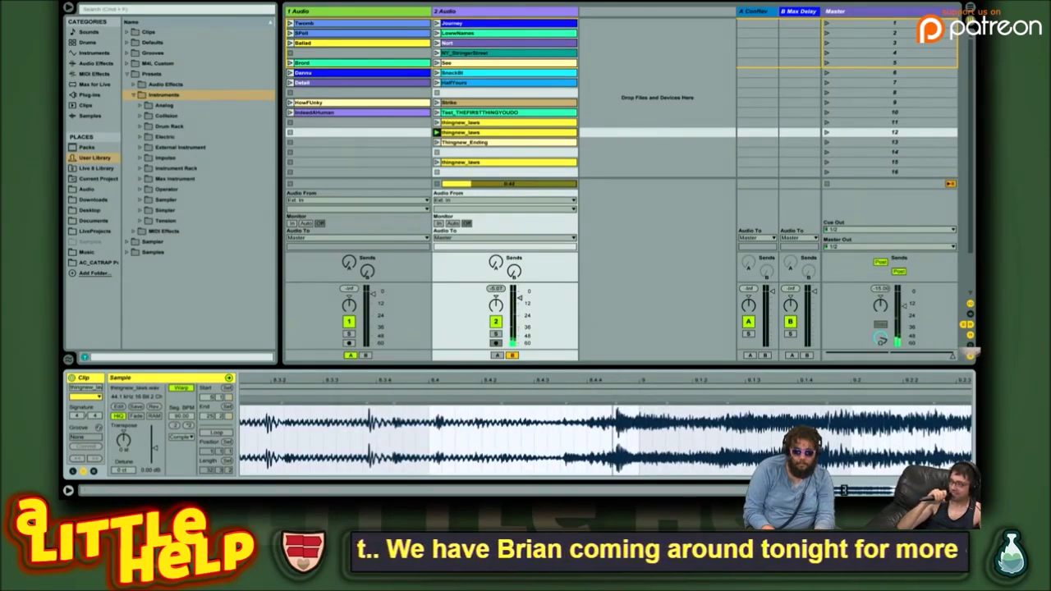
{"action": "scroll", "coordinate": [635, 377], "scroll_direction": "down", "scroll_amount": 6}
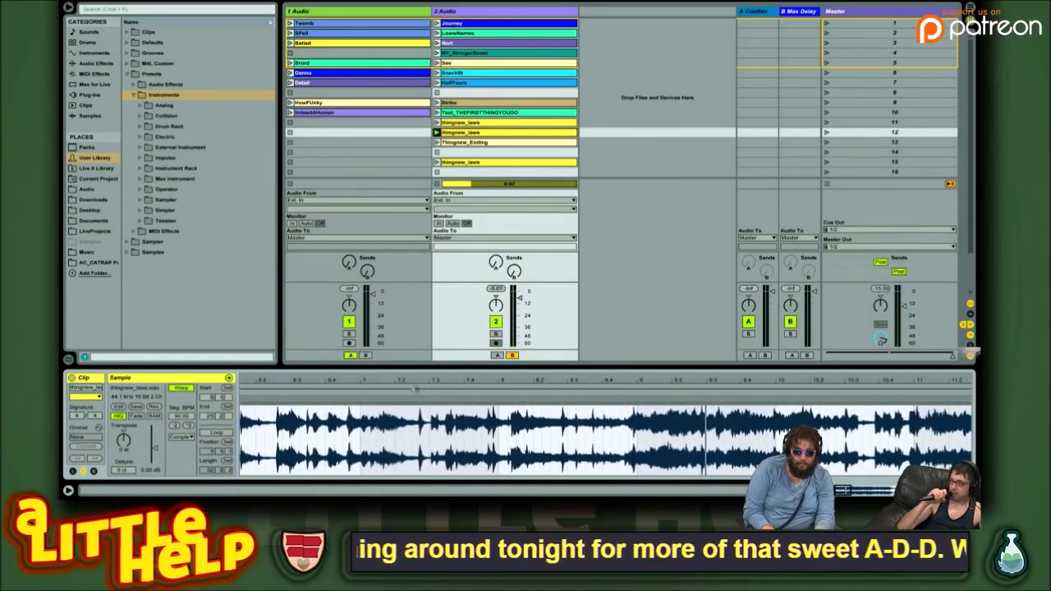
{"action": "scroll", "coordinate": [555, 375], "scroll_direction": "up", "scroll_amount": 3}
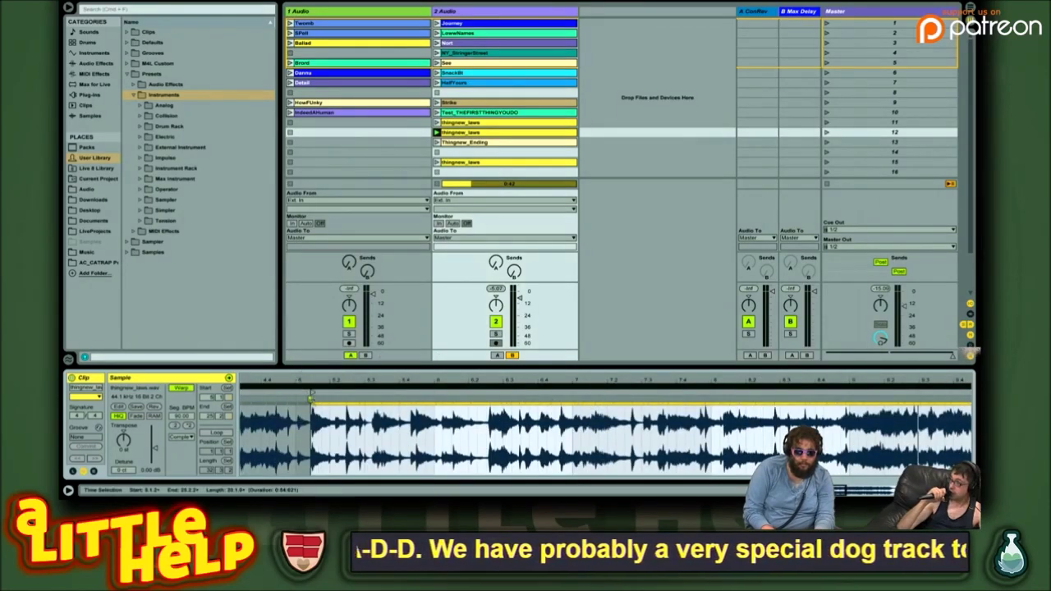
{"action": "right_click", "coordinate": [310, 399]}
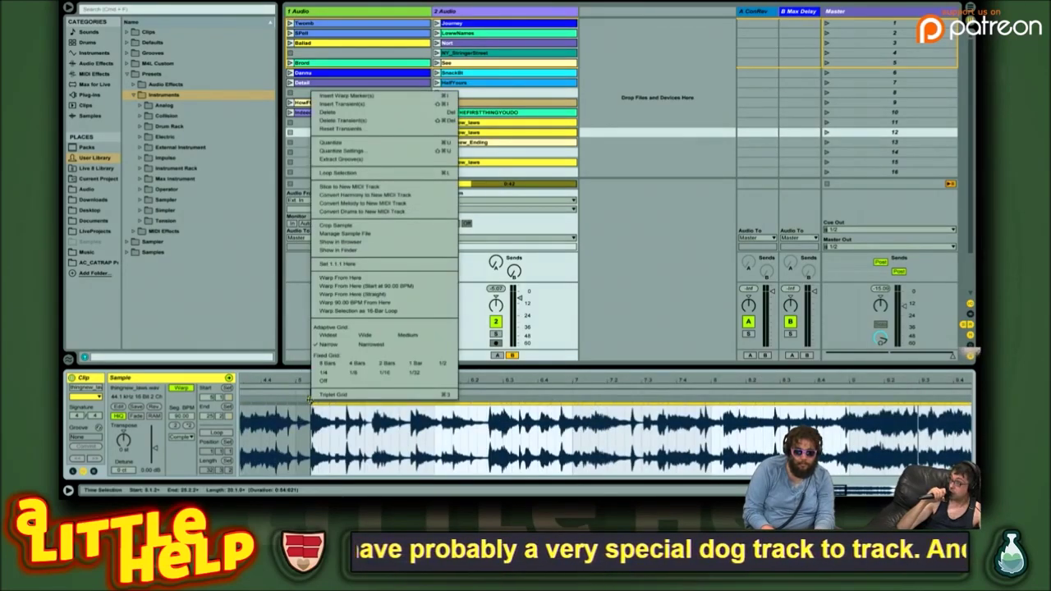
{"action": "left_click", "coordinate": [377, 266]}
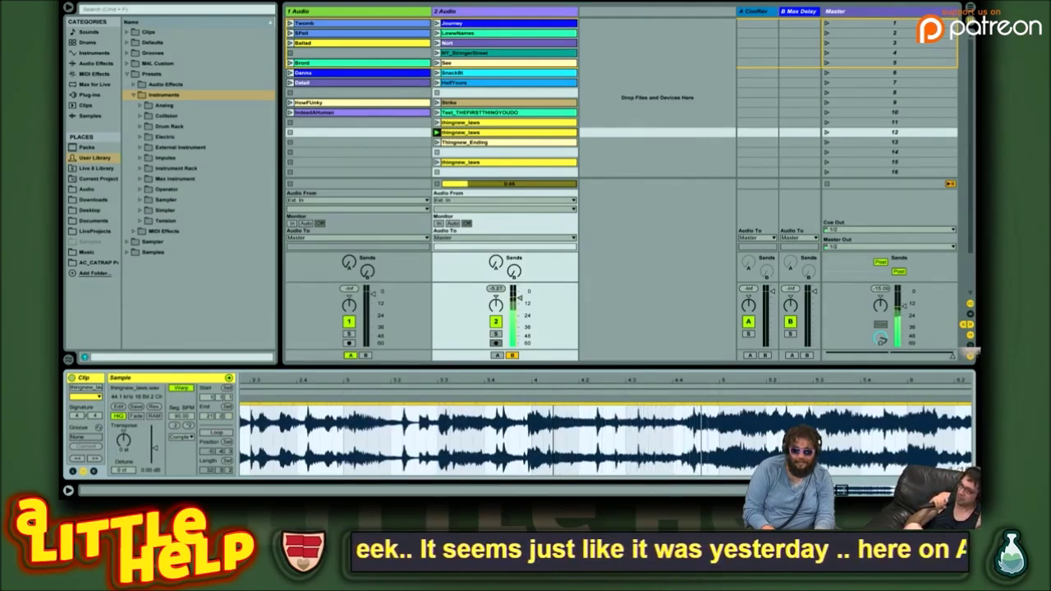
- Align the audio to bar 5 with a warp marker and play the clip again from its start
{"action": "left_click", "coordinate": [719, 404]}
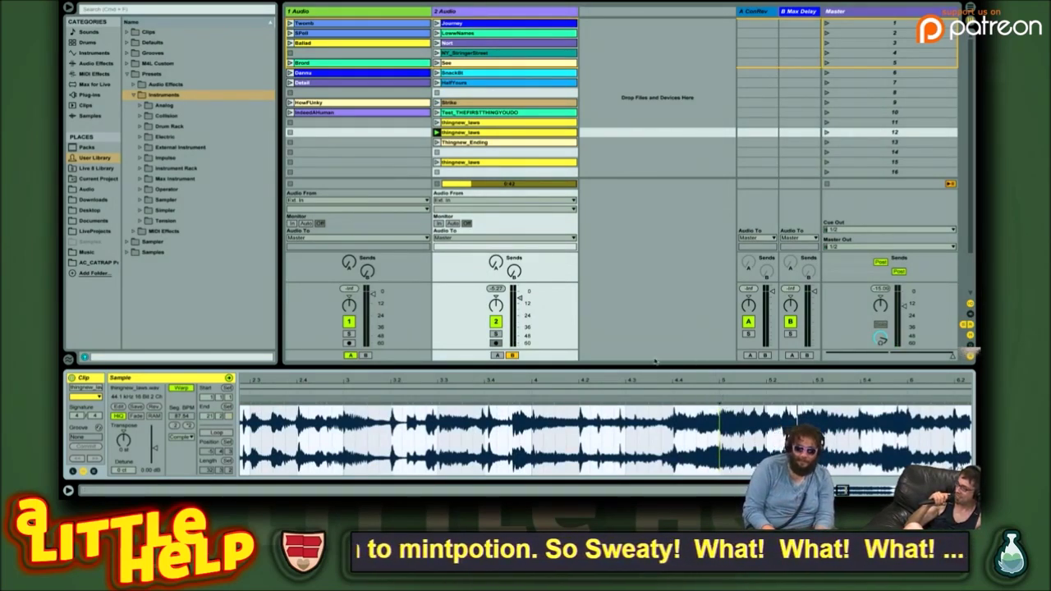
{"action": "key", "text": "space"}
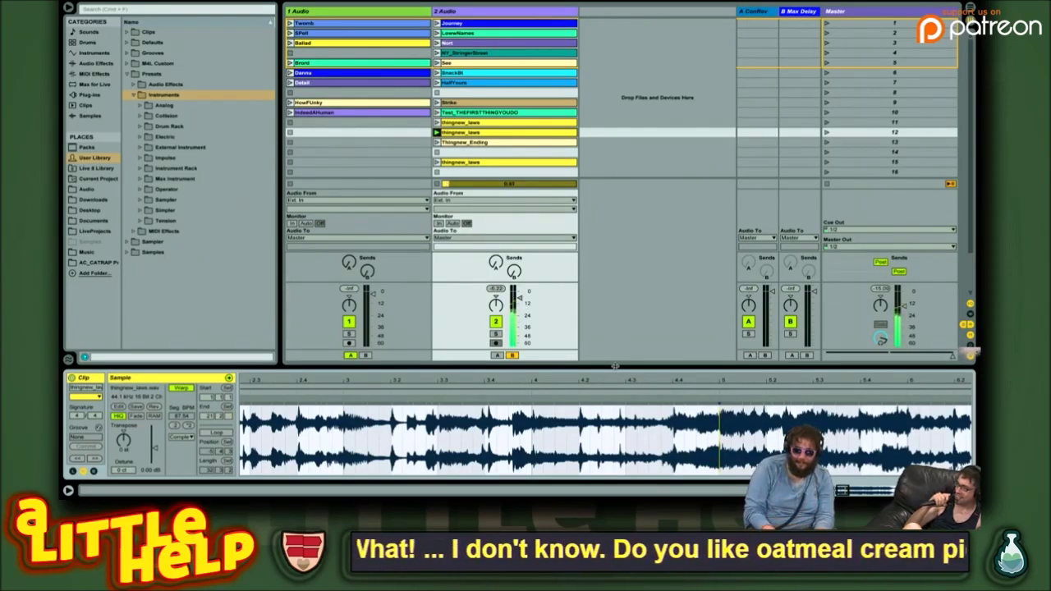
- Move the scene 12 clip's end marker to bar 13, audition the section up to there and stop playback
{"action": "left_click_drag", "start_coordinate": [579, 378], "coordinate": [416, 379]}
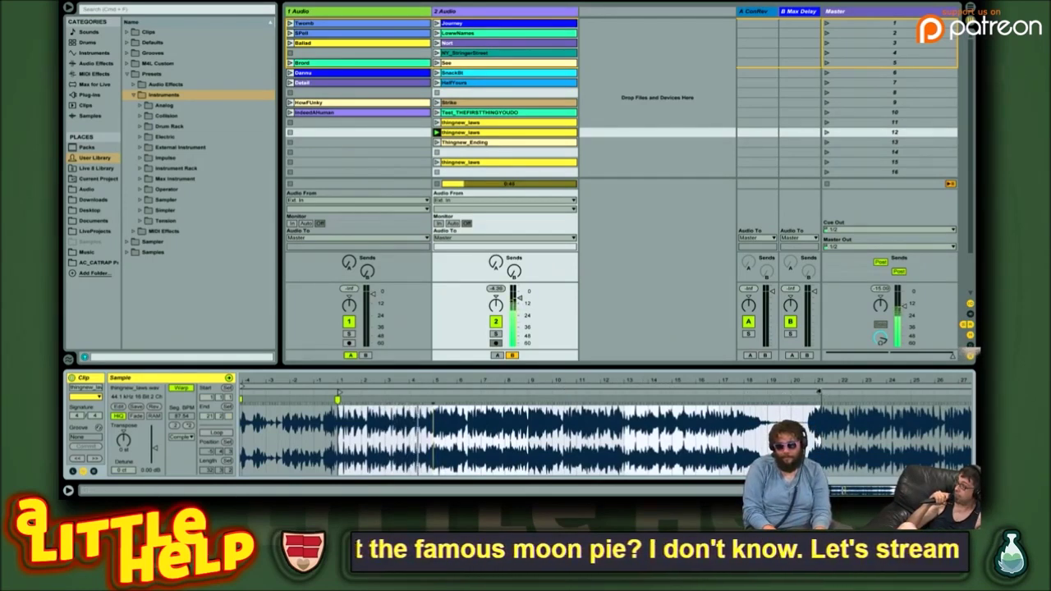
{"action": "left_click_drag", "start_coordinate": [819, 391], "coordinate": [621, 392]}
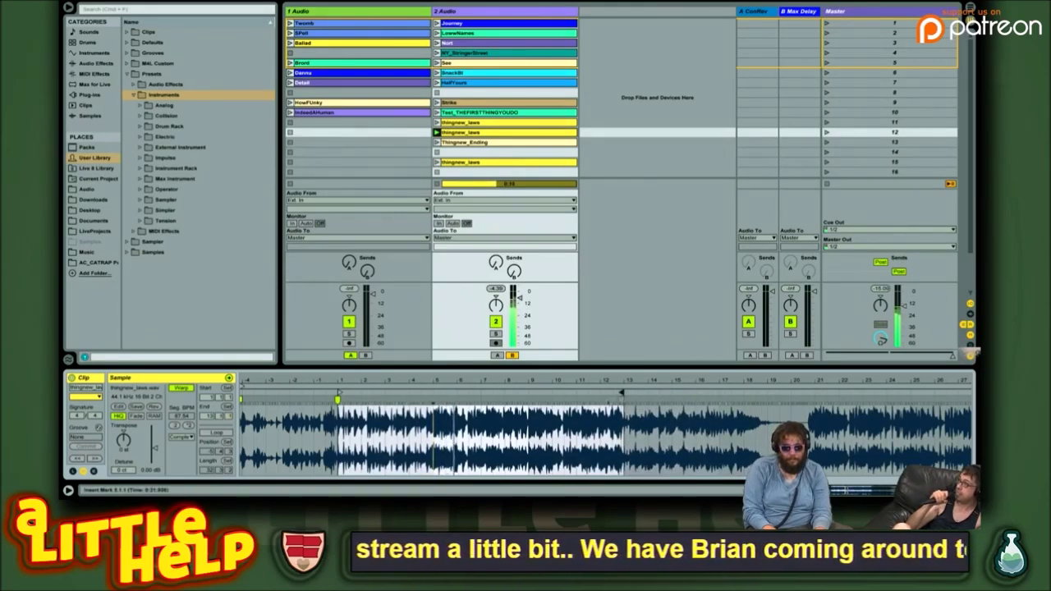
{"action": "left_click_drag", "start_coordinate": [392, 379], "coordinate": [392, 415]}
{"action": "left_click_drag", "start_coordinate": [700, 387], "coordinate": [700, 381]}
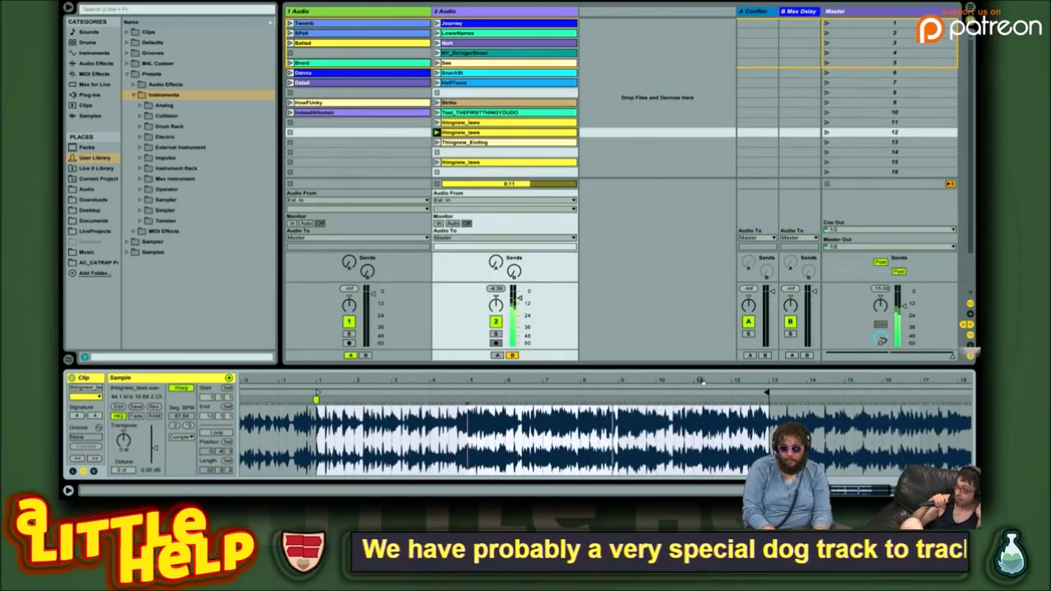
{"action": "left_click_drag", "start_coordinate": [745, 378], "coordinate": [738, 380]}
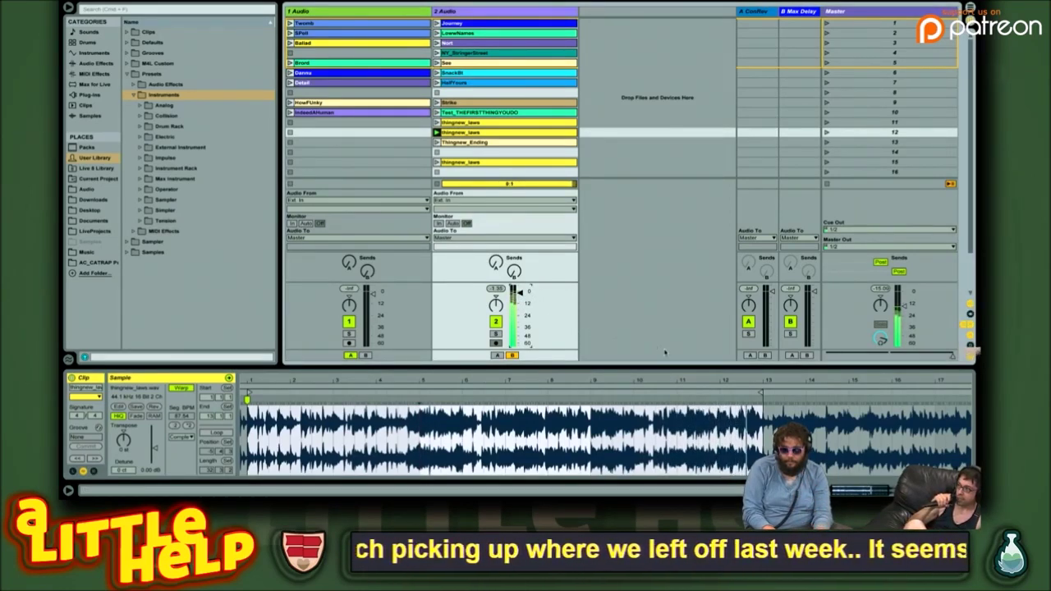
{"action": "key", "text": "space"}
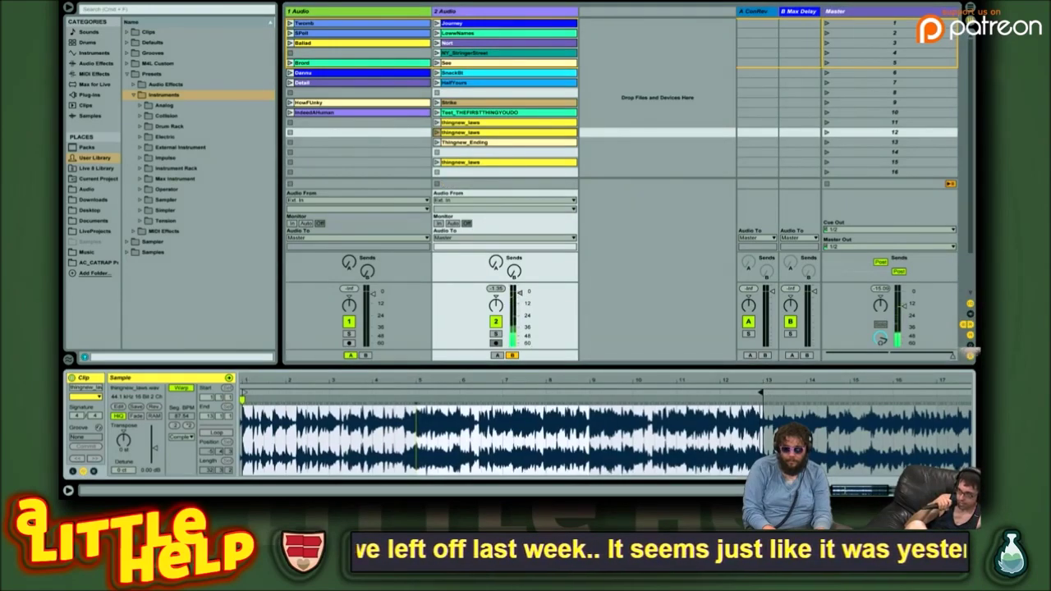
- Move Thingnew_Ending down to scene 14 and duplicate the warped thingnew_laws clip from scene 12 into scene 13
{"action": "left_click_drag", "start_coordinate": [517, 143], "coordinate": [520, 152]}
{"action": "left_click", "coordinate": [520, 135]}
{"action": "key", "text": "ctrl+d"}
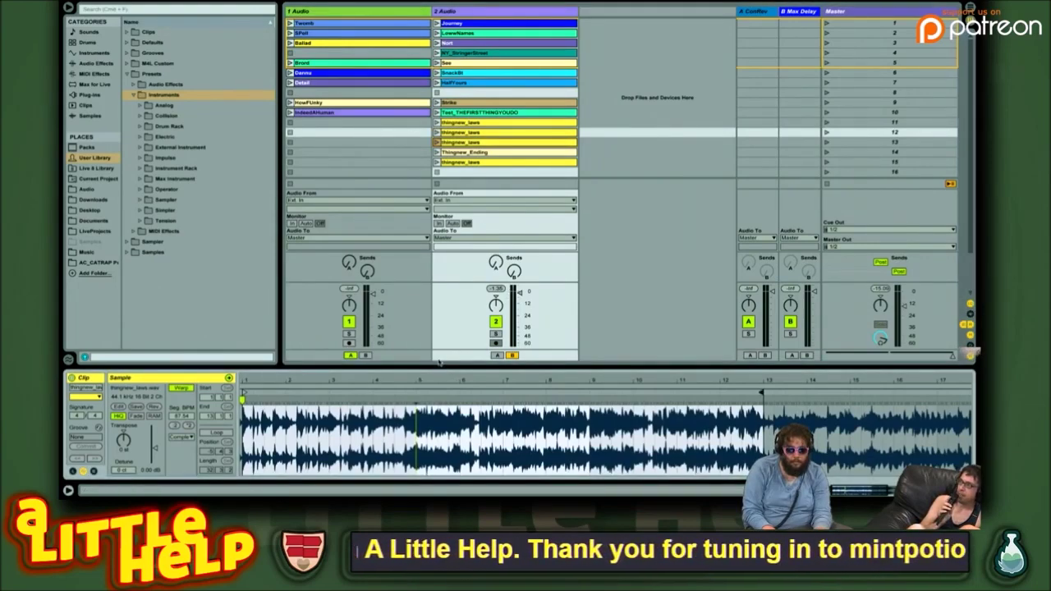
- Limit the scene 13 clip to its last section, with the start marker at bar 13 and the end marker just before bar 21
{"action": "left_click_drag", "start_coordinate": [538, 375], "coordinate": [539, 355]}
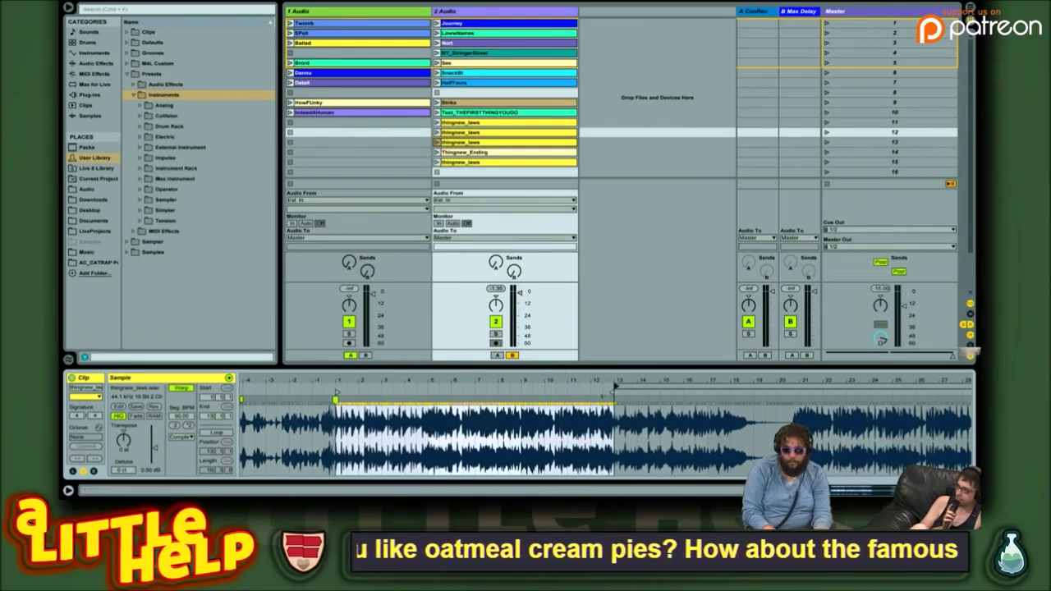
{"action": "left_click_drag", "start_coordinate": [612, 393], "coordinate": [793, 393]}
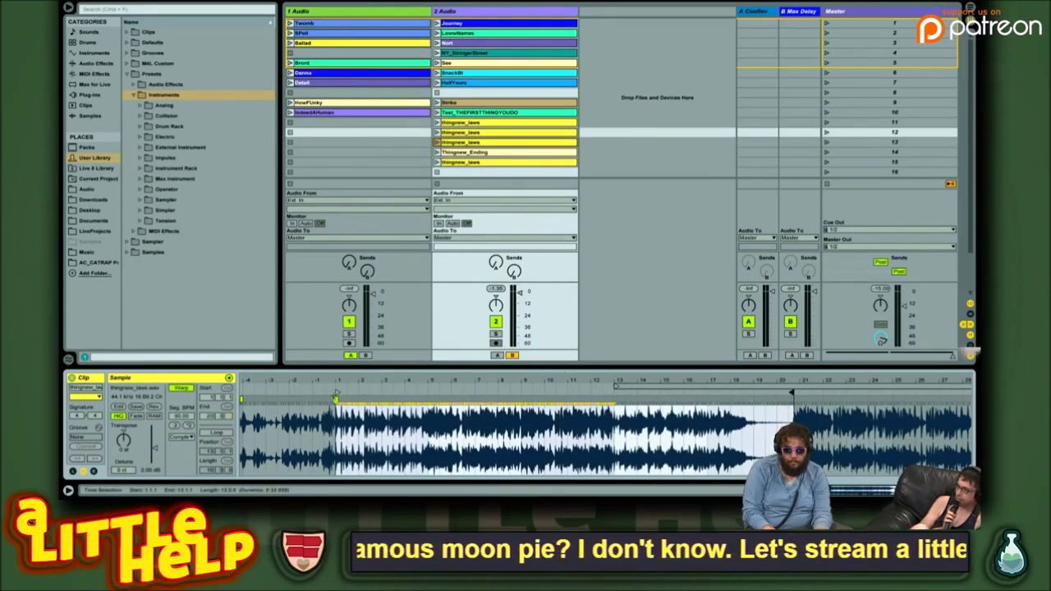
{"action": "left_click_drag", "start_coordinate": [335, 398], "coordinate": [618, 398]}
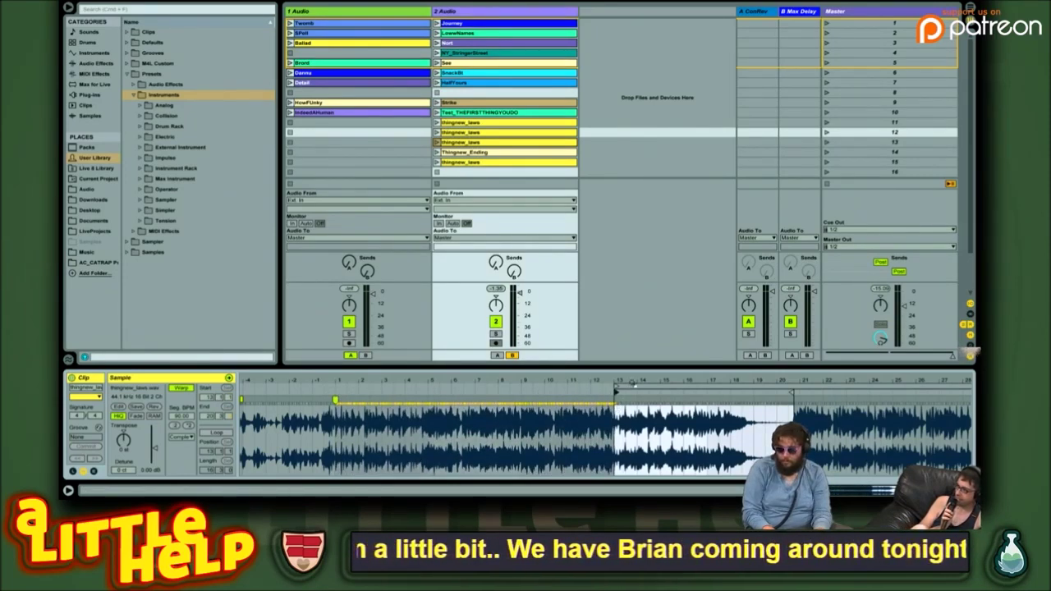
- Play the scene 13 clip and pin its first beat to bar 13 with a warp marker under the start marker
{"action": "left_click", "coordinate": [487, 144]}
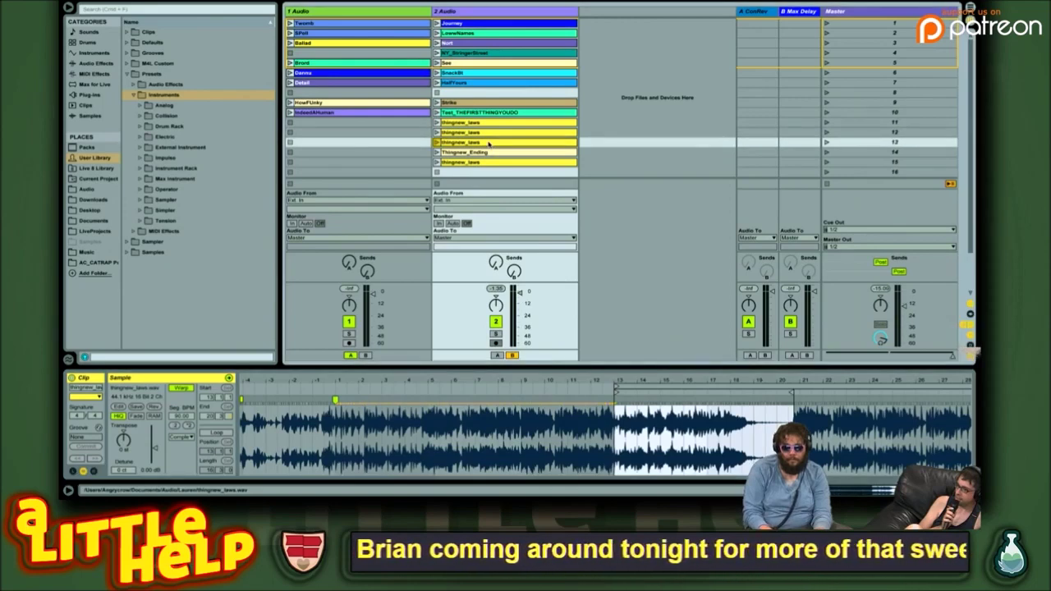
{"action": "key", "text": "Return"}
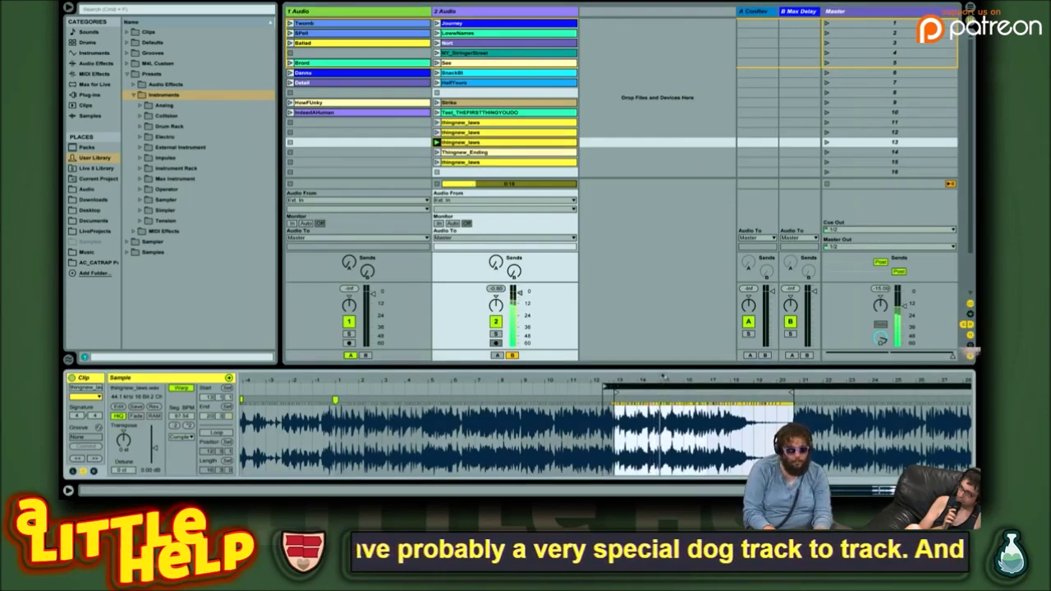
{"action": "key", "text": "plus"}
{"action": "key", "text": "plus"}
{"action": "key", "text": "plus"}
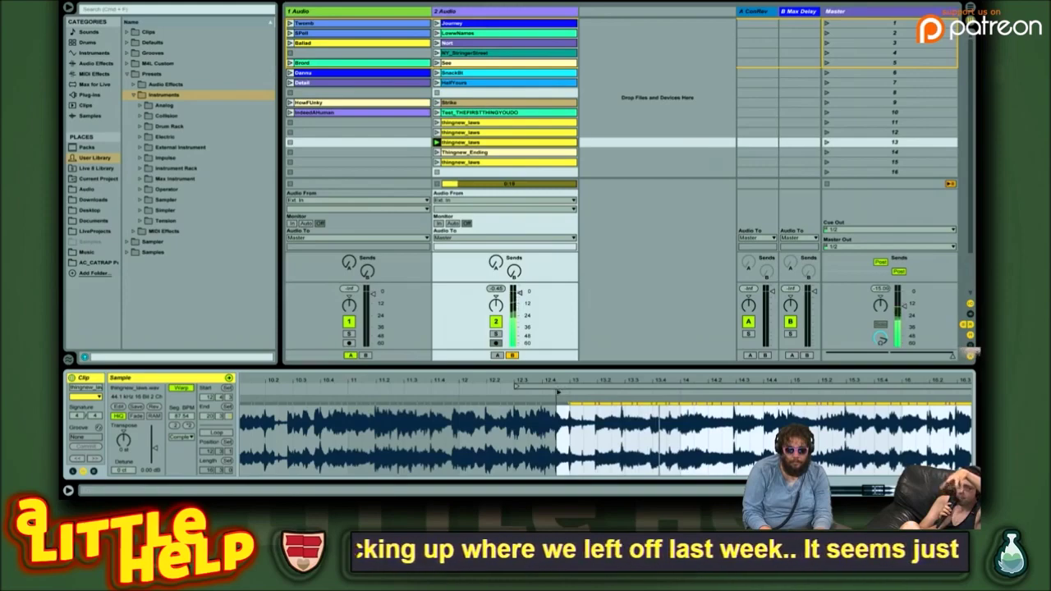
{"action": "left_click_drag", "start_coordinate": [567, 394], "coordinate": [564, 397]}
{"action": "double_click", "coordinate": [545, 398]}
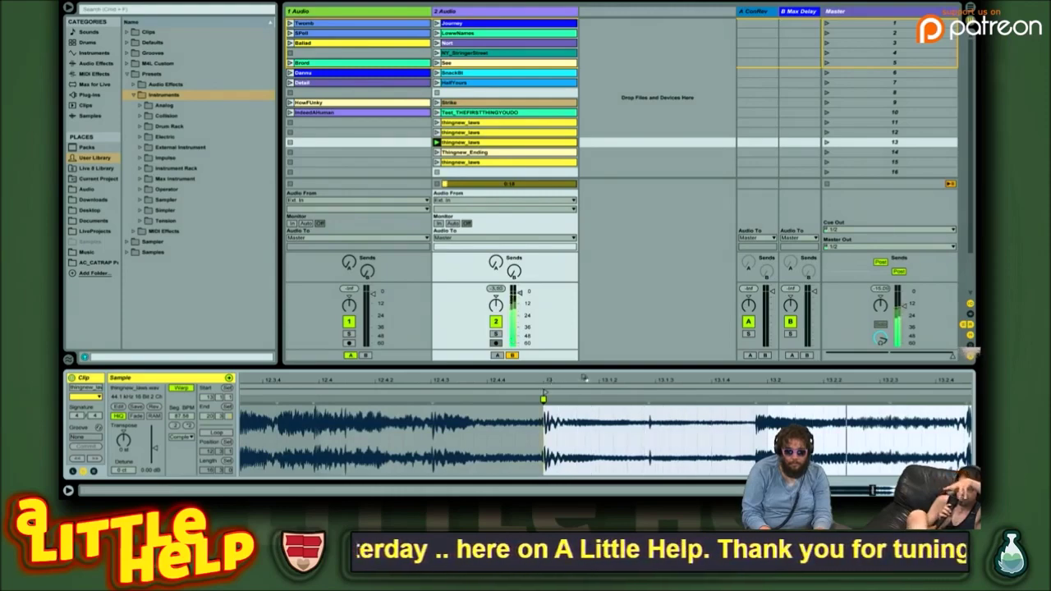
{"action": "left_click_drag", "start_coordinate": [589, 378], "coordinate": [526, 383]}
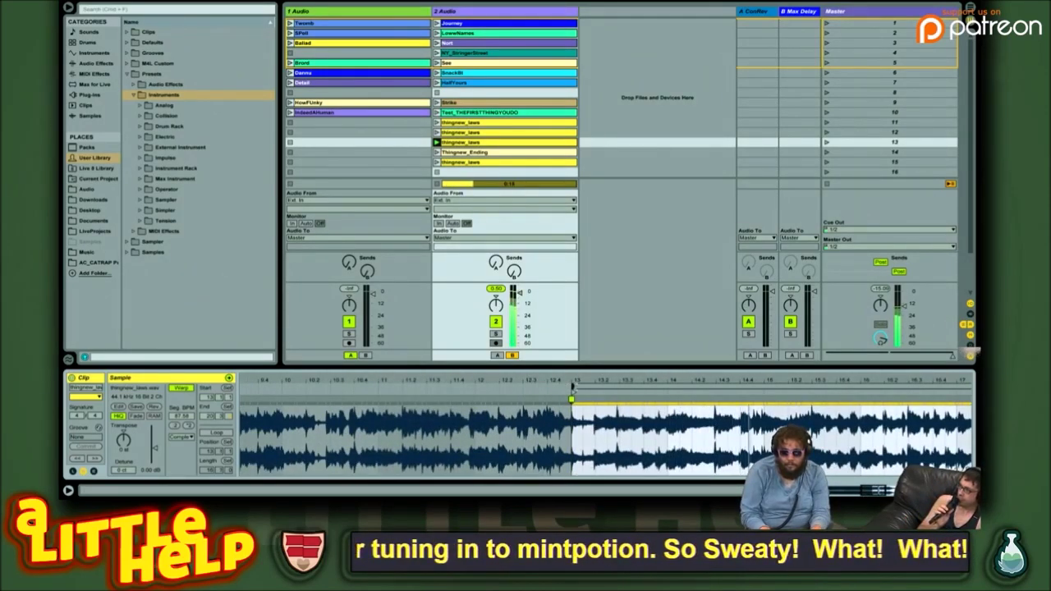
{"action": "left_click_drag", "start_coordinate": [603, 381], "coordinate": [535, 358]}
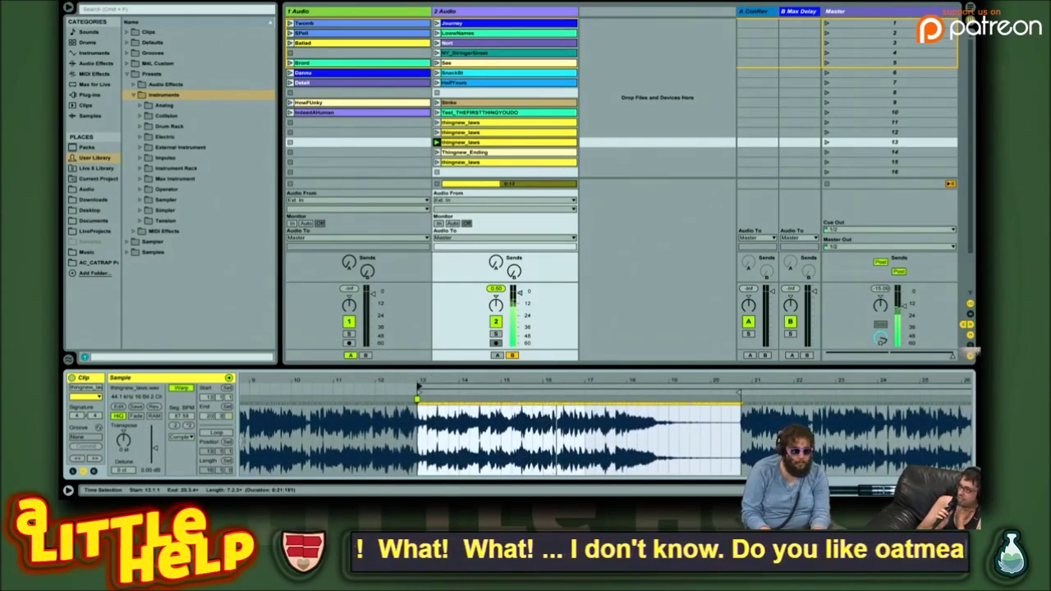
- Turn on looping for the scene 12 clip, with the loop spanning from bar -4 to just before bar 21
{"action": "left_click", "coordinate": [516, 132]}
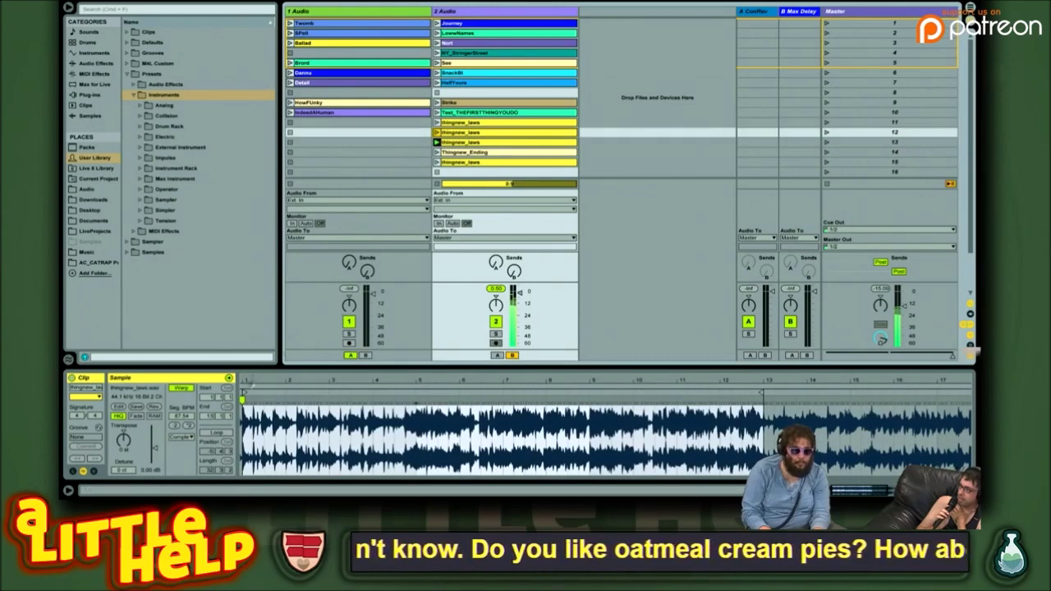
{"action": "left_click", "coordinate": [493, 143]}
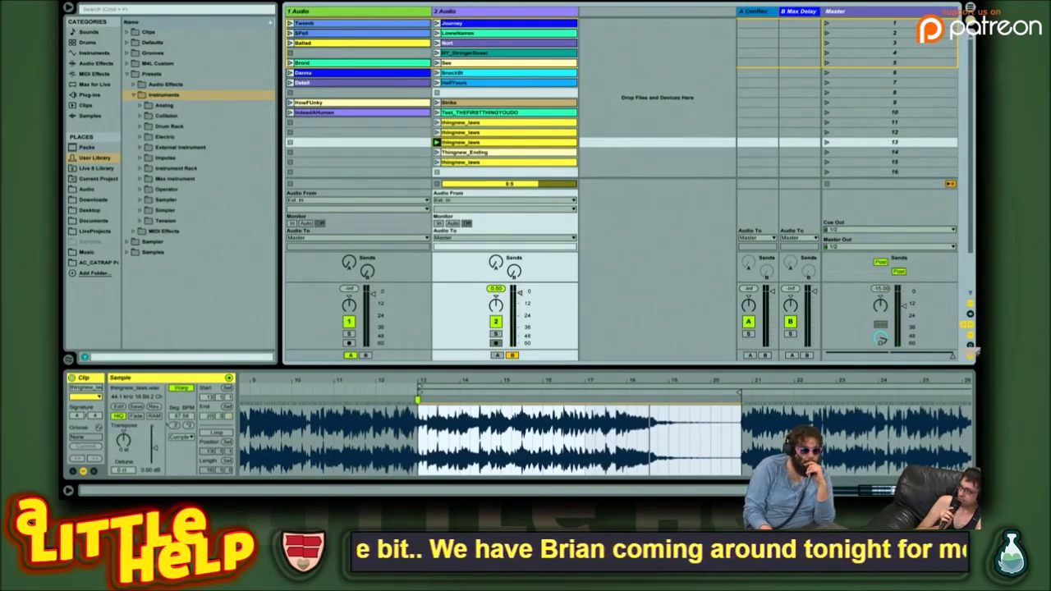
{"action": "left_click", "coordinate": [215, 432]}
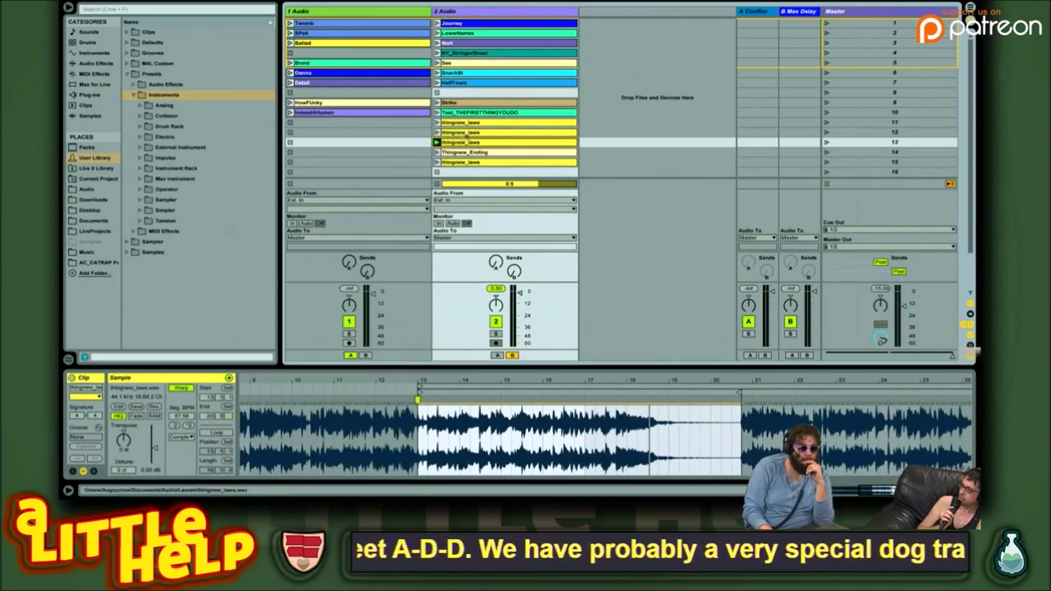
{"action": "key", "text": "Up"}
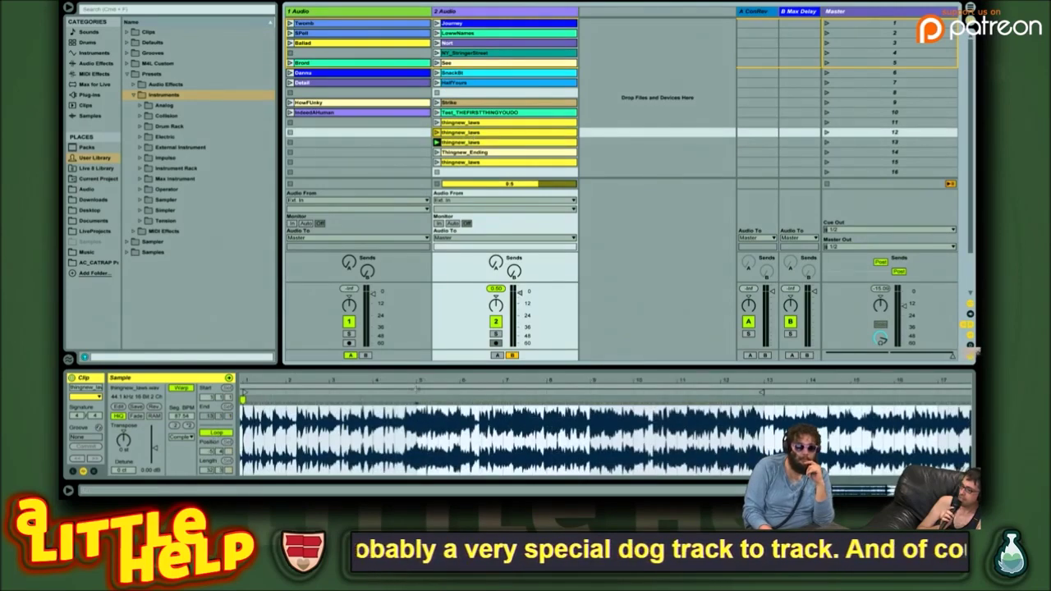
{"action": "left_click_drag", "start_coordinate": [417, 379], "coordinate": [417, 362]}
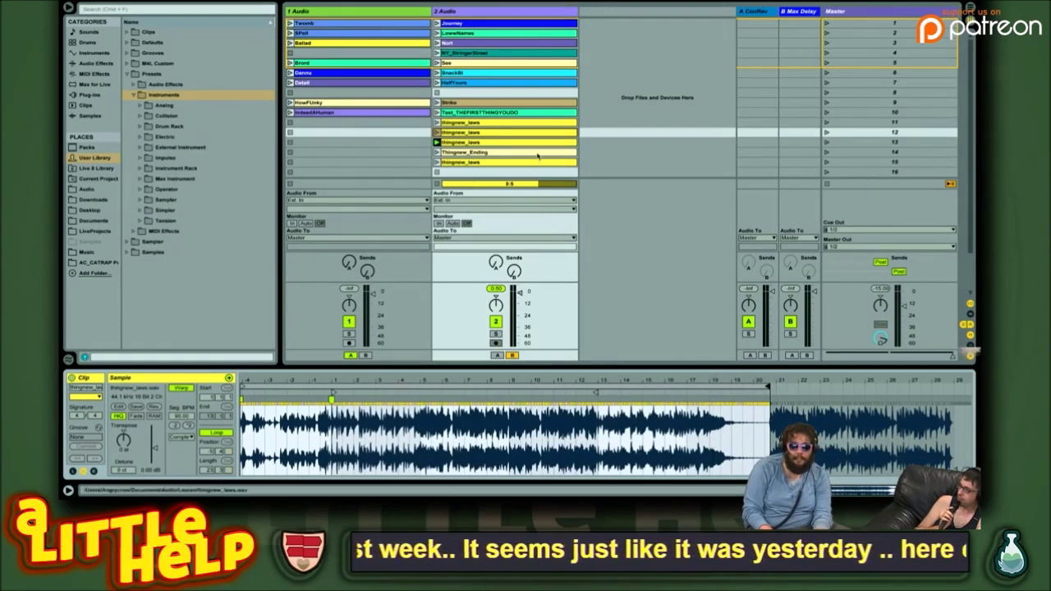
- Shorten the unwarped scene 11 clip to end at about 0:20 and compare the clips in scenes 12 and 13
{"action": "left_click", "coordinate": [525, 123]}
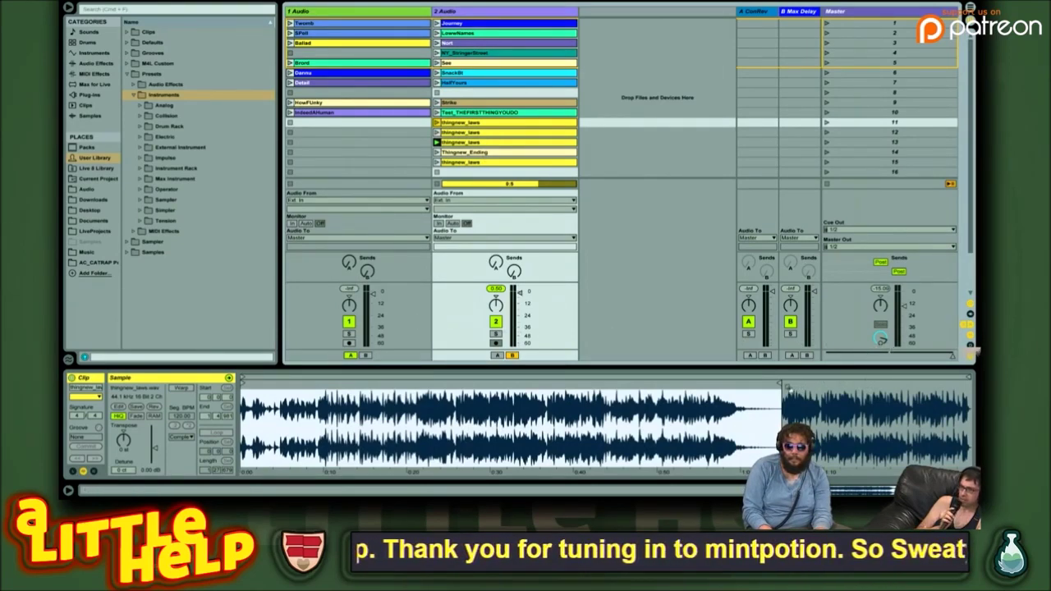
{"action": "left_click_drag", "start_coordinate": [780, 411], "coordinate": [414, 410]}
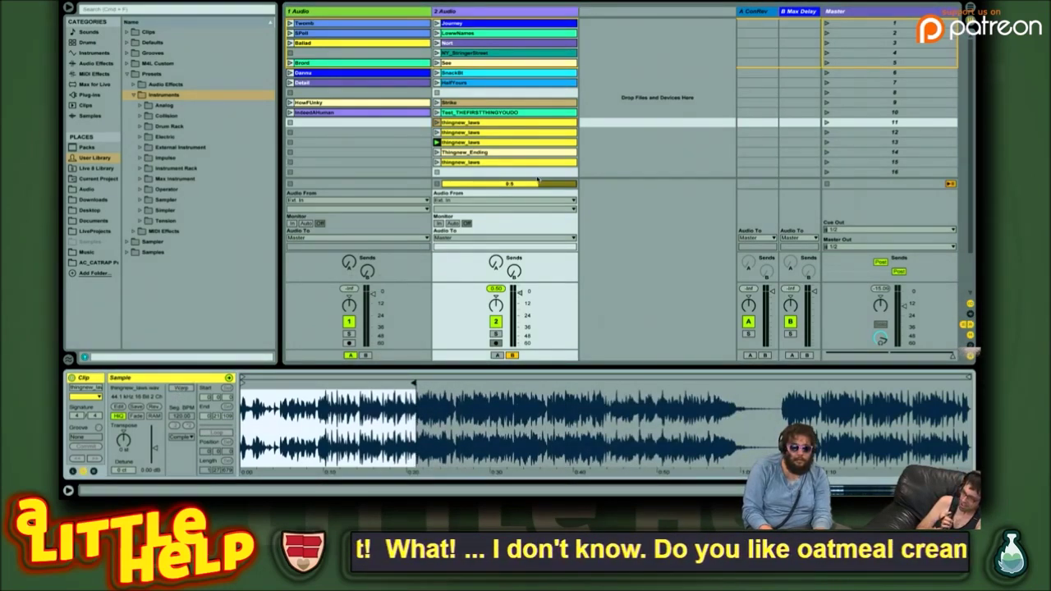
{"action": "left_click", "coordinate": [509, 134]}
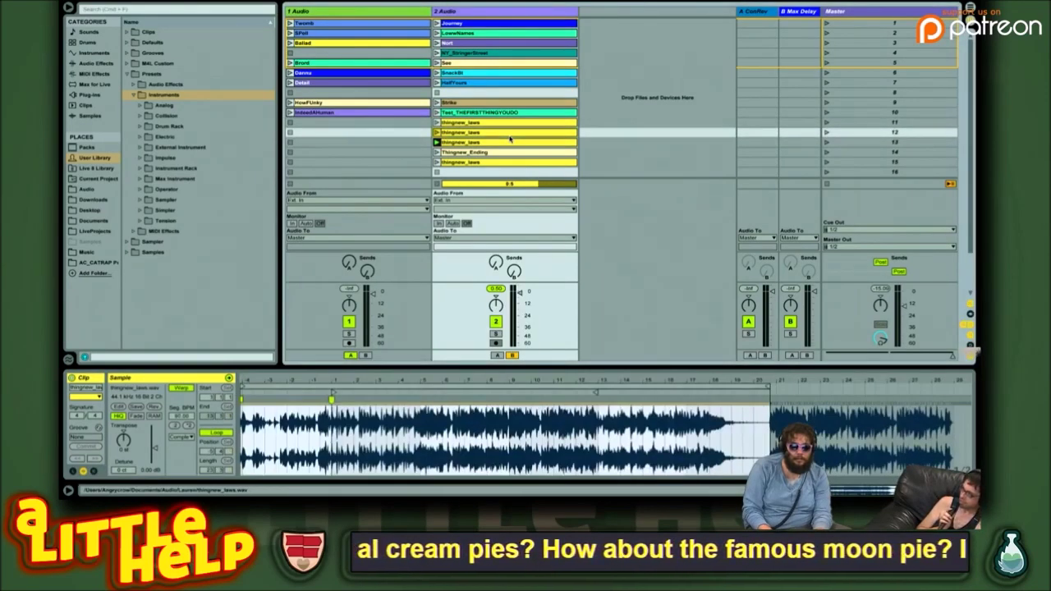
{"action": "left_click", "coordinate": [509, 139]}
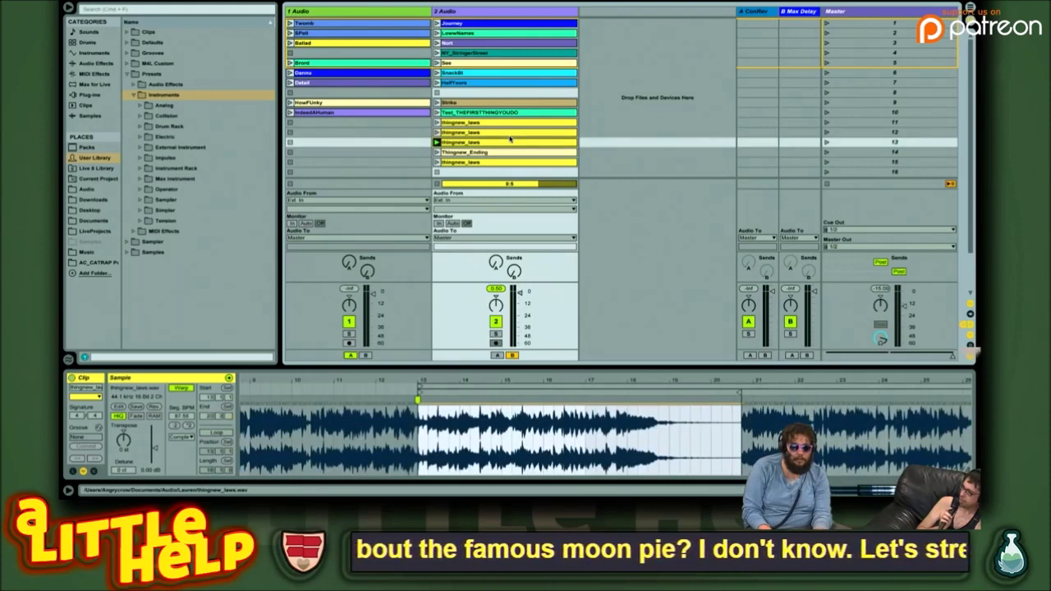
{"action": "key", "text": "Up"}
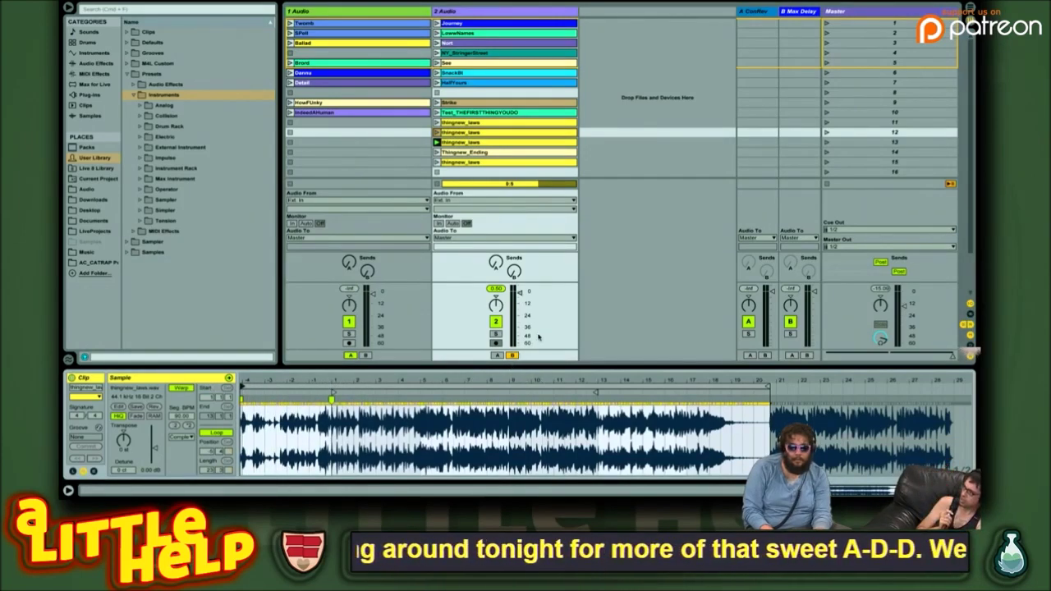
- Shift the clips from scene 13 onward down one scene and duplicate the looped scene 12 clip into scene 13
{"action": "left_click", "coordinate": [529, 134]}
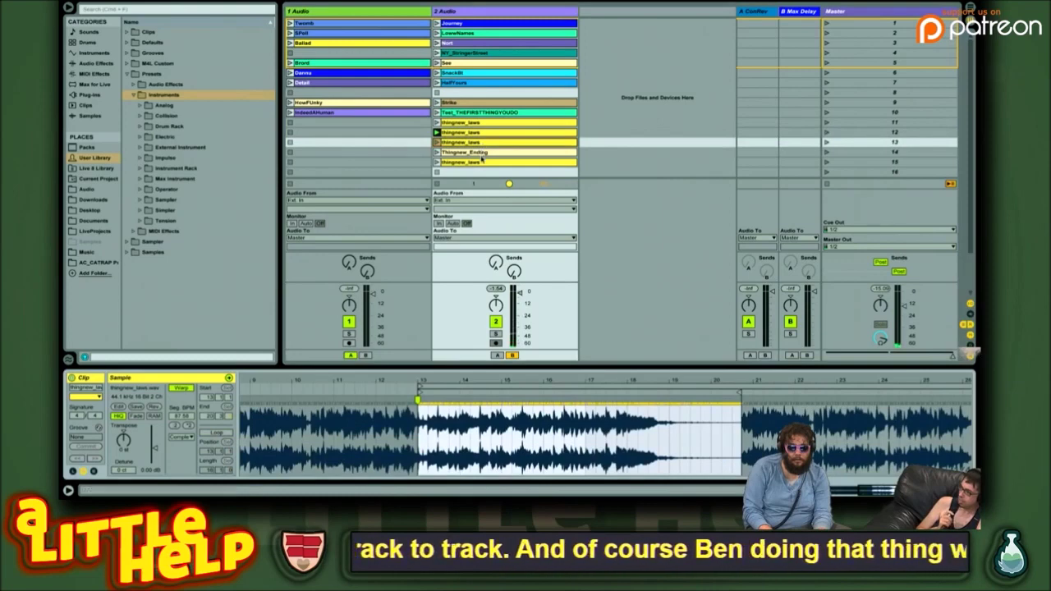
{"action": "left_click", "coordinate": [484, 162], "text": "shift"}
{"action": "left_click_drag", "start_coordinate": [495, 140], "coordinate": [493, 153]}
{"action": "left_click", "coordinate": [494, 135]}
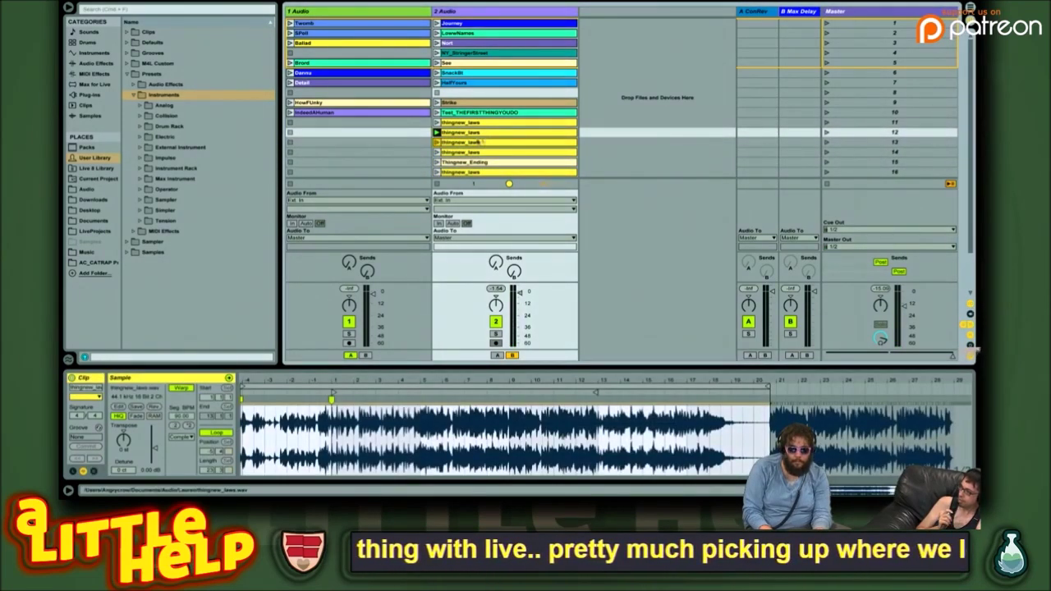
{"action": "key", "text": "ctrl+d"}
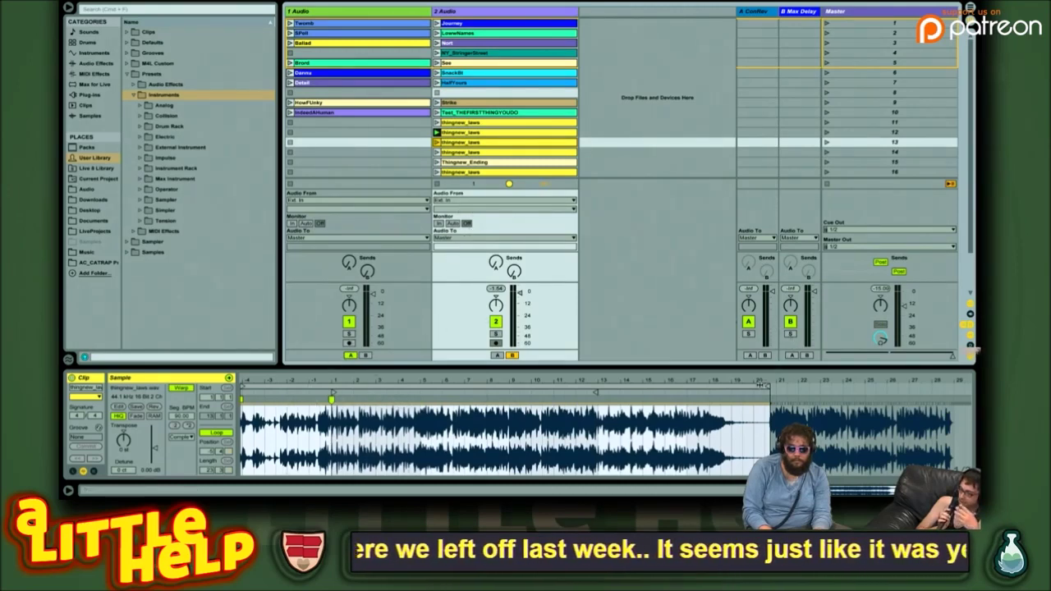
- Shorten the loop of the scene 13 copy to end at bar 1 and review the clips in scenes 11 and 12
{"action": "left_click_drag", "start_coordinate": [769, 385], "coordinate": [332, 386]}
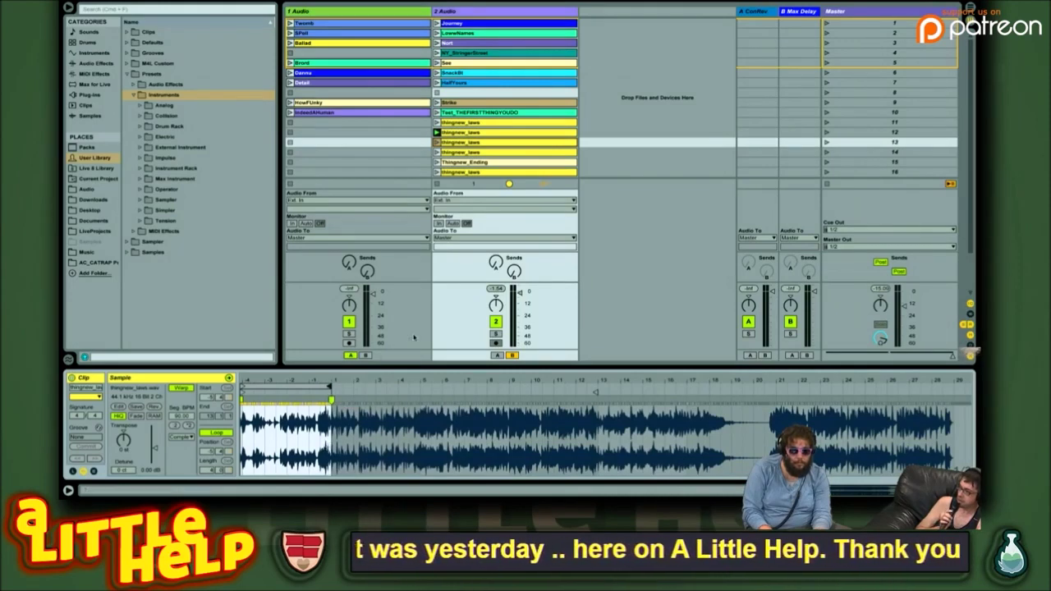
{"action": "key", "text": "Up"}
{"action": "key", "text": "Up"}
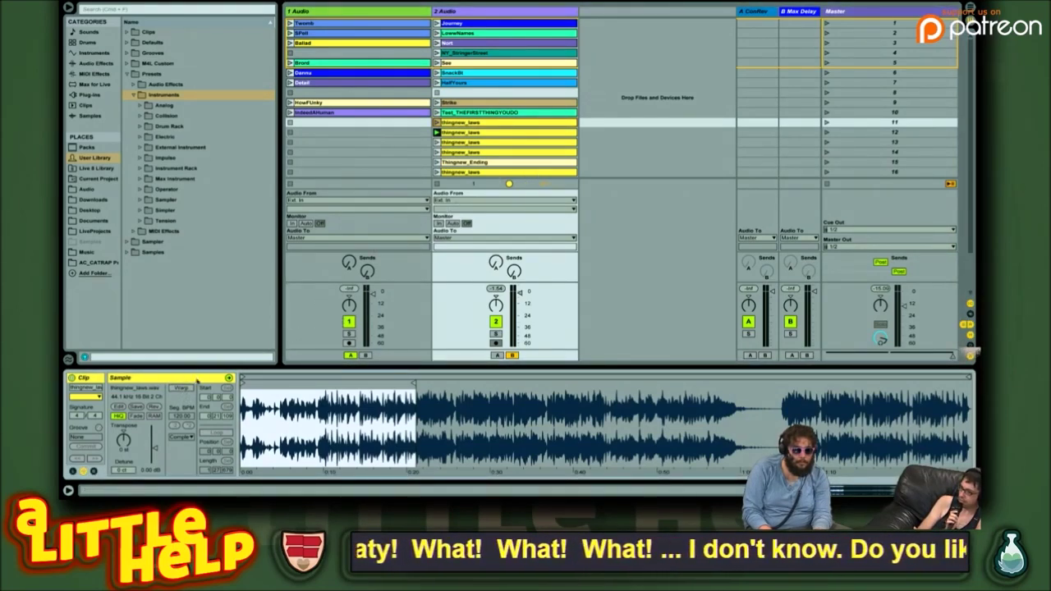
{"action": "left_click", "coordinate": [473, 132]}
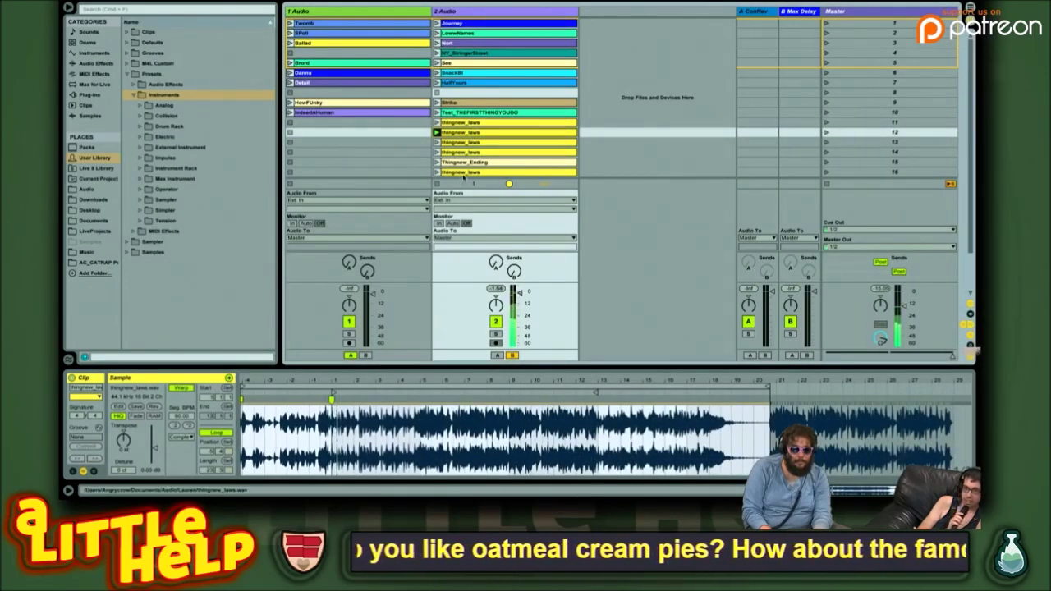
- Play the scene 11 clip and turn on warping for it
{"action": "left_click", "coordinate": [465, 122]}
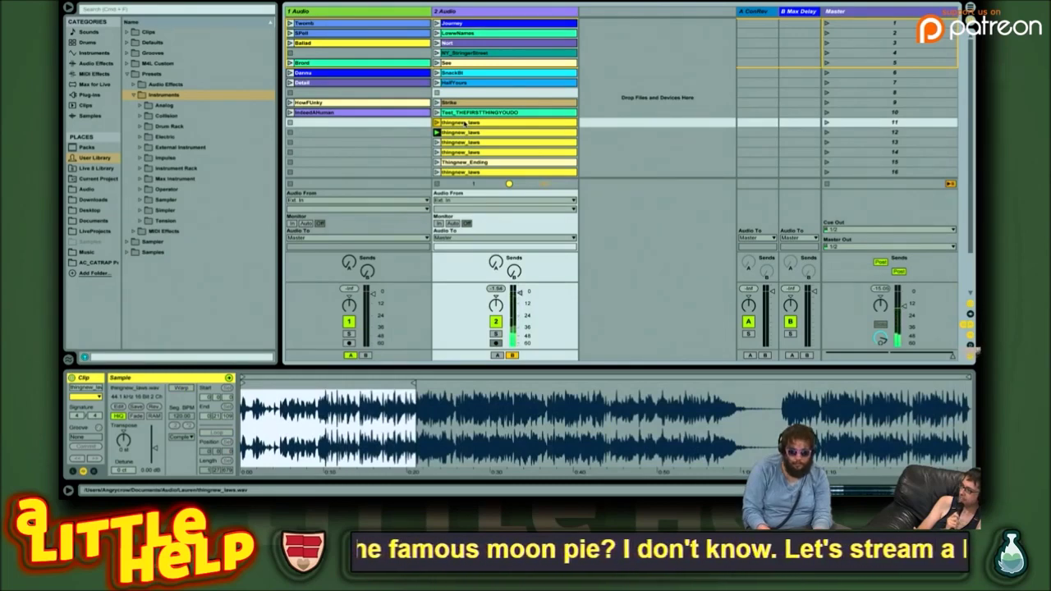
{"action": "key", "text": "Return"}
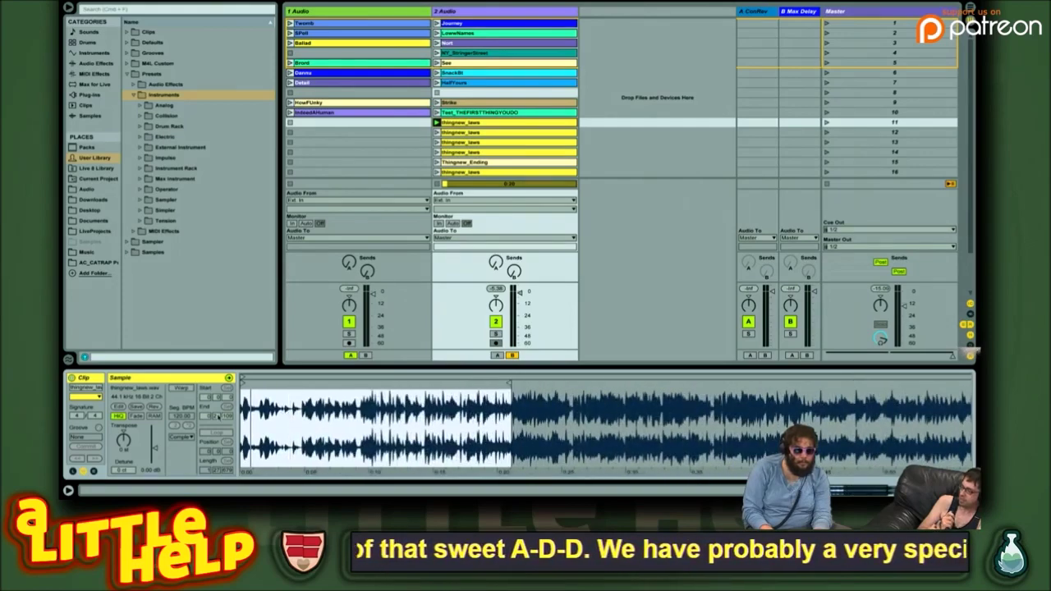
{"action": "left_click", "coordinate": [181, 388]}
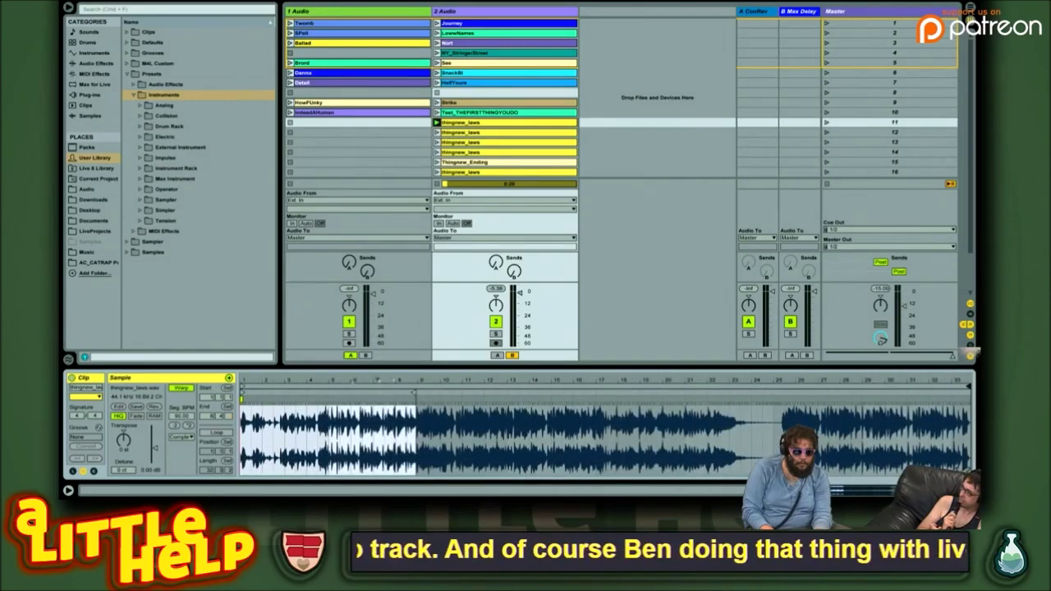
- Align the scene 11 clip's audio to 5.1.1 with a warp marker and move its end marker to bar 5
{"action": "left_click", "coordinate": [285, 394]}
{"action": "left_click_drag", "start_coordinate": [285, 380], "coordinate": [289, 427]}
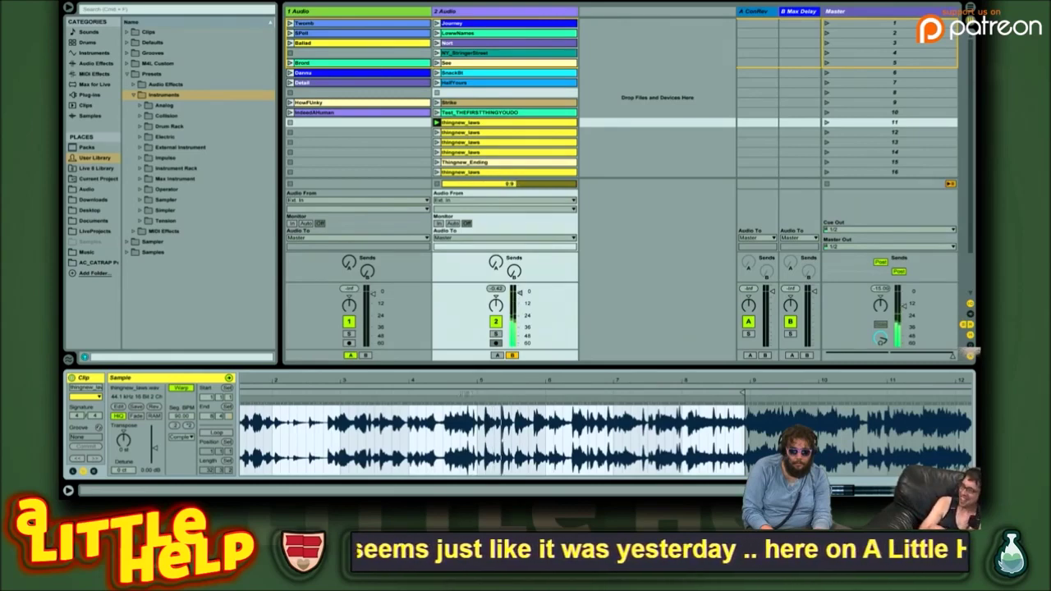
{"action": "left_click_drag", "start_coordinate": [484, 427], "coordinate": [478, 427]}
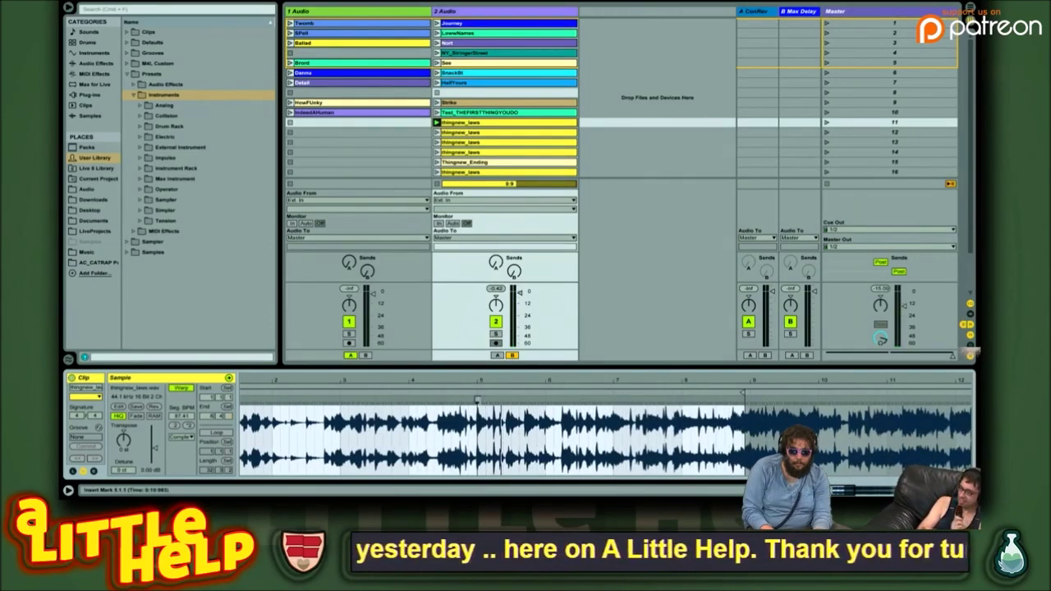
{"action": "mouse_move", "coordinate": [458, 380]}
{"action": "left_mouse_down"}
{"action": "mouse_move", "coordinate": [460, 361]}
{"action": "mouse_move", "coordinate": [460, 386]}
{"action": "left_mouse_up"}
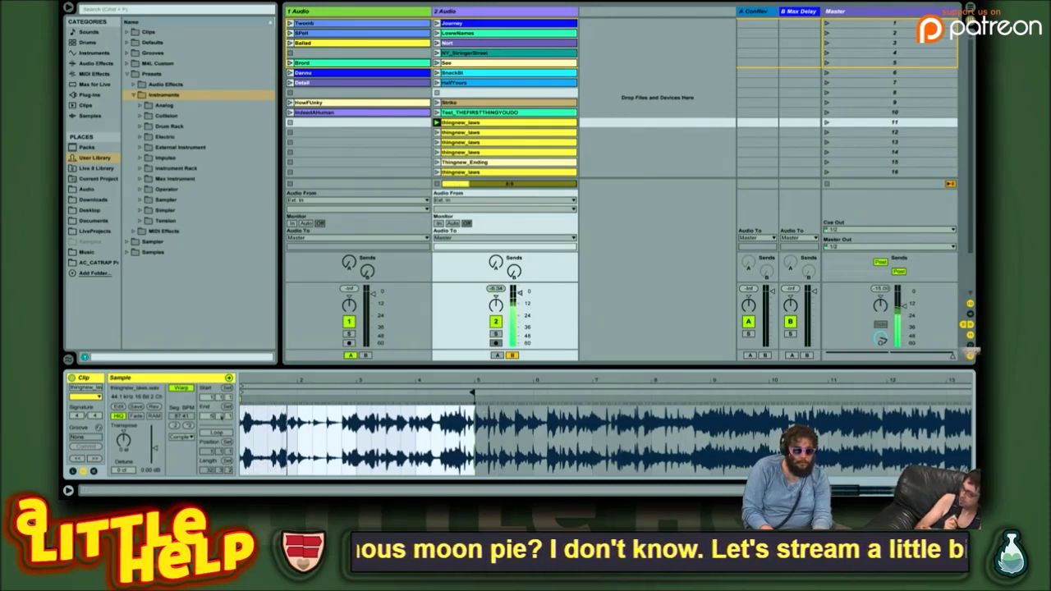
- Set the scene 11 clip's follow action to Next and open the scene 12 clip for checking
{"action": "left_click", "coordinate": [72, 471]}
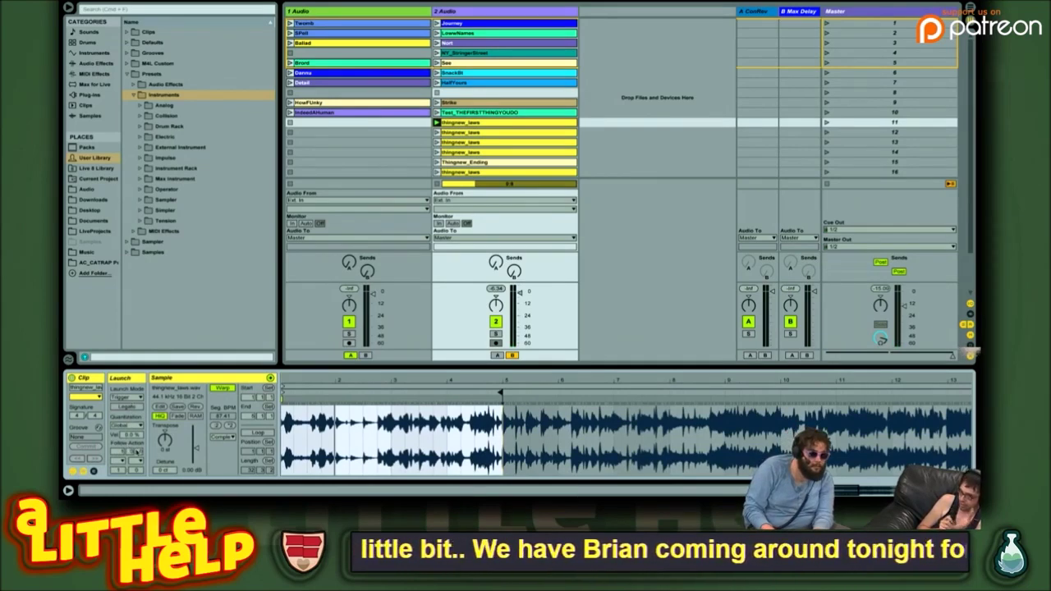
{"action": "left_click", "coordinate": [123, 462]}
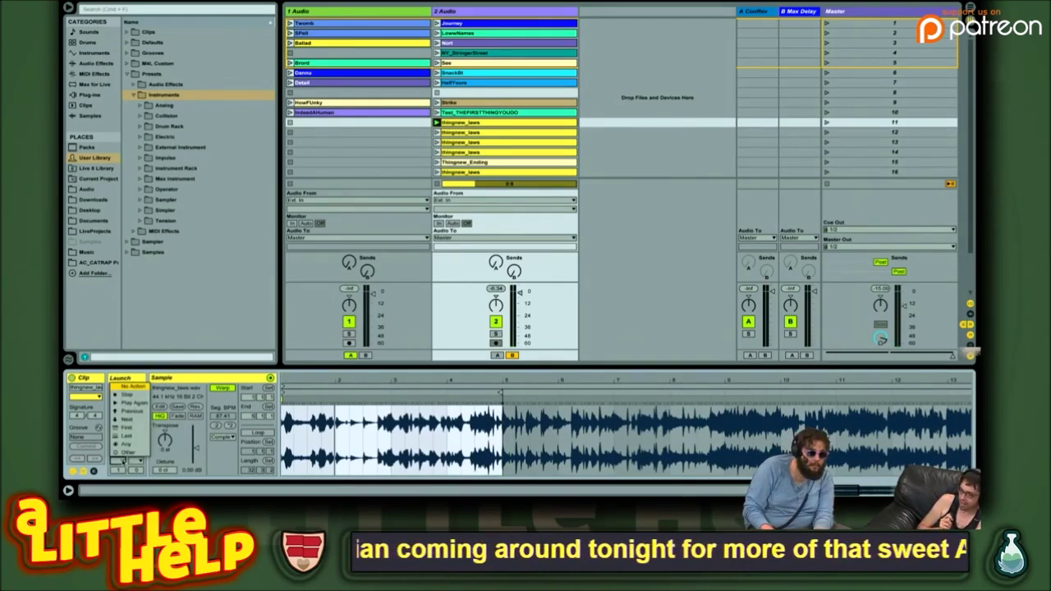
{"action": "left_click", "coordinate": [136, 413]}
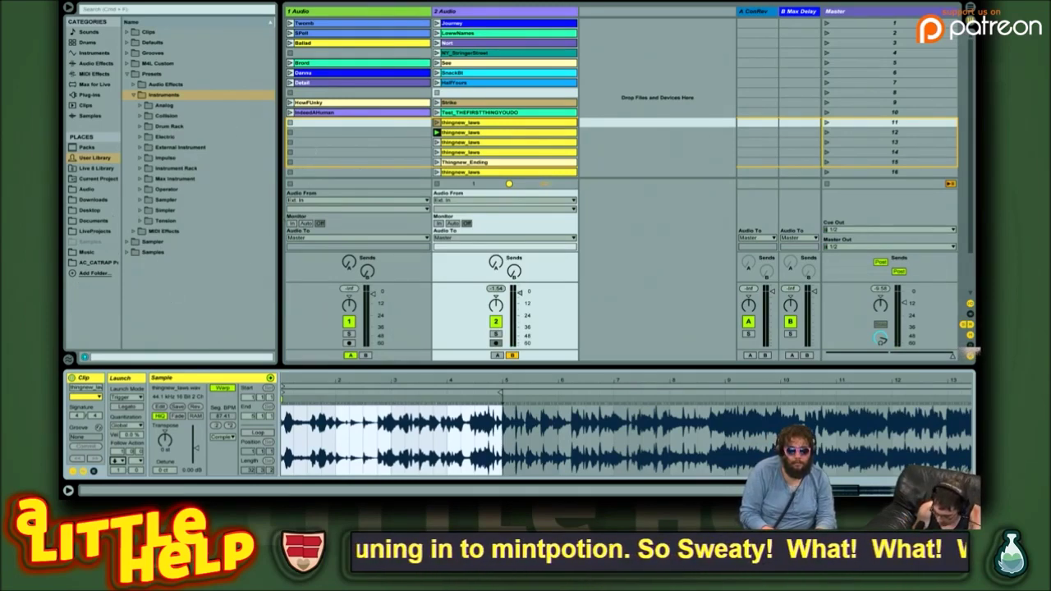
{"action": "left_click", "coordinate": [516, 132]}
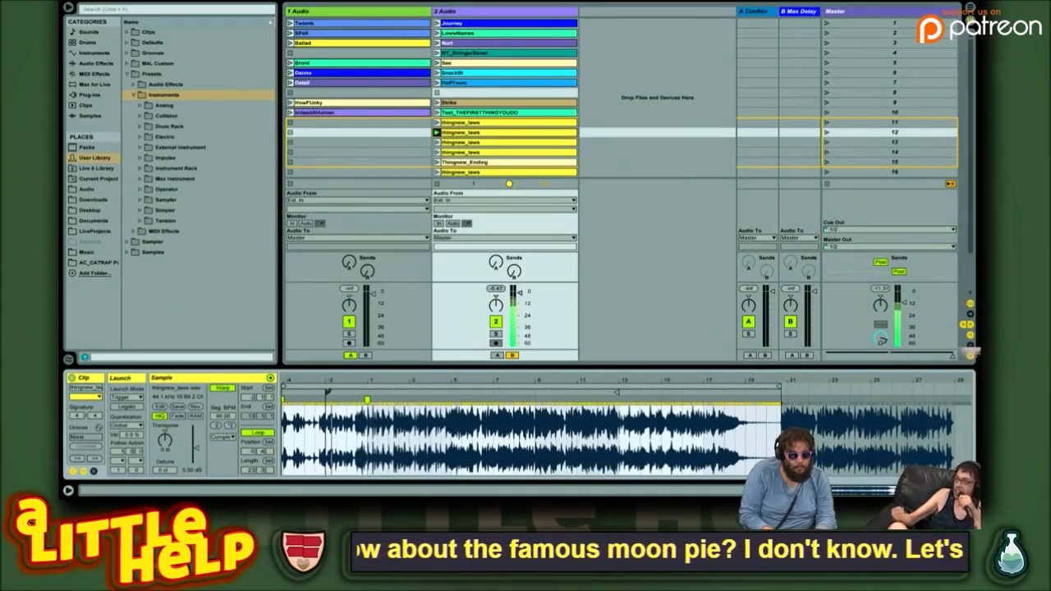
- Try moving the scene 12 clip's start marker to bar 1, and set the scene 11 clip's follow action time to 4 bars
{"action": "left_click_drag", "start_coordinate": [327, 393], "coordinate": [367, 392]}
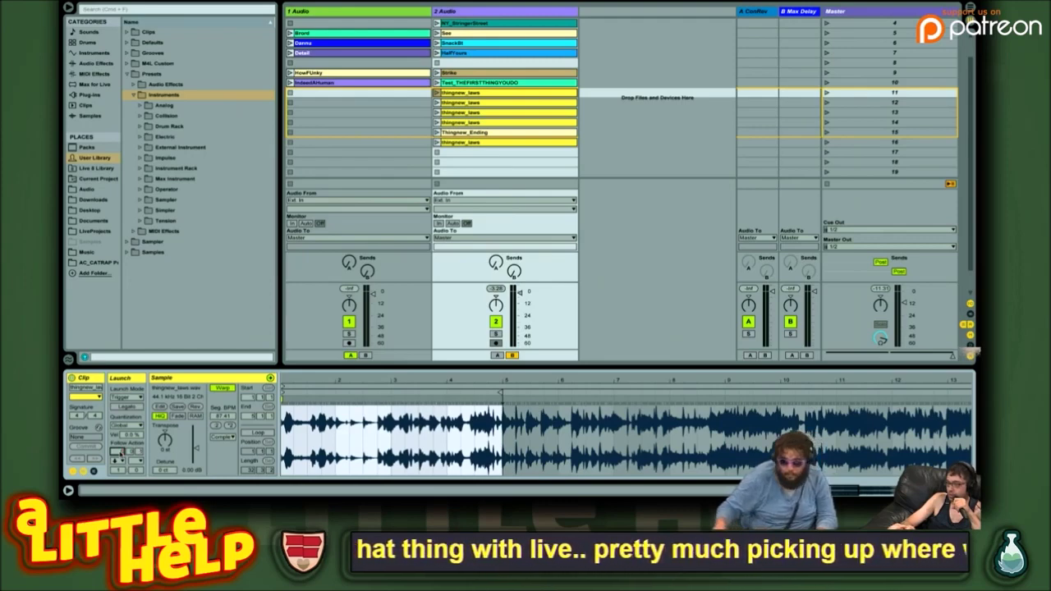
{"action": "key", "text": "Return"}
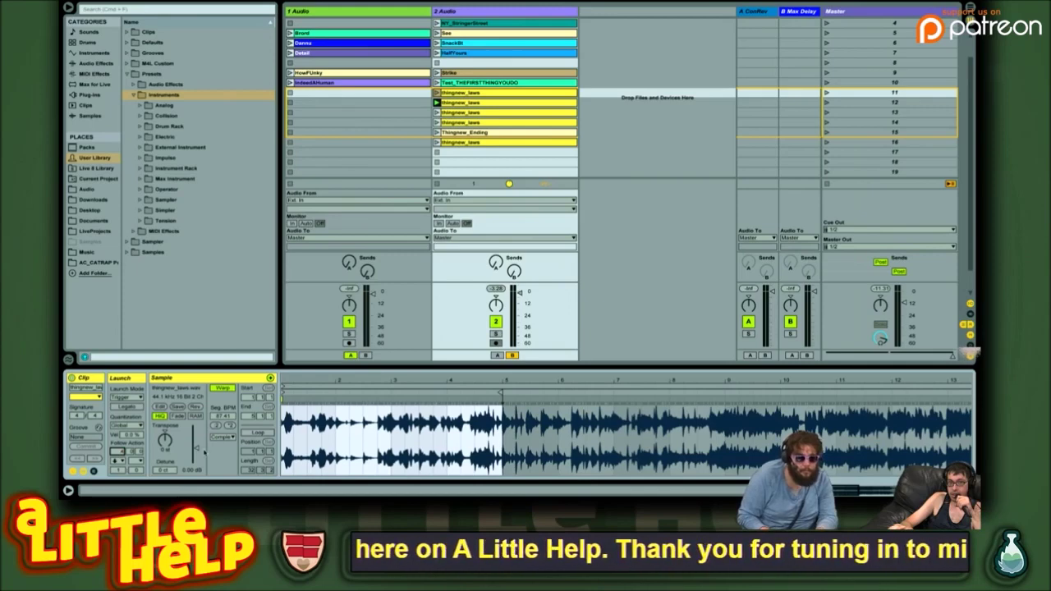
{"action": "left_click", "coordinate": [436, 92]}
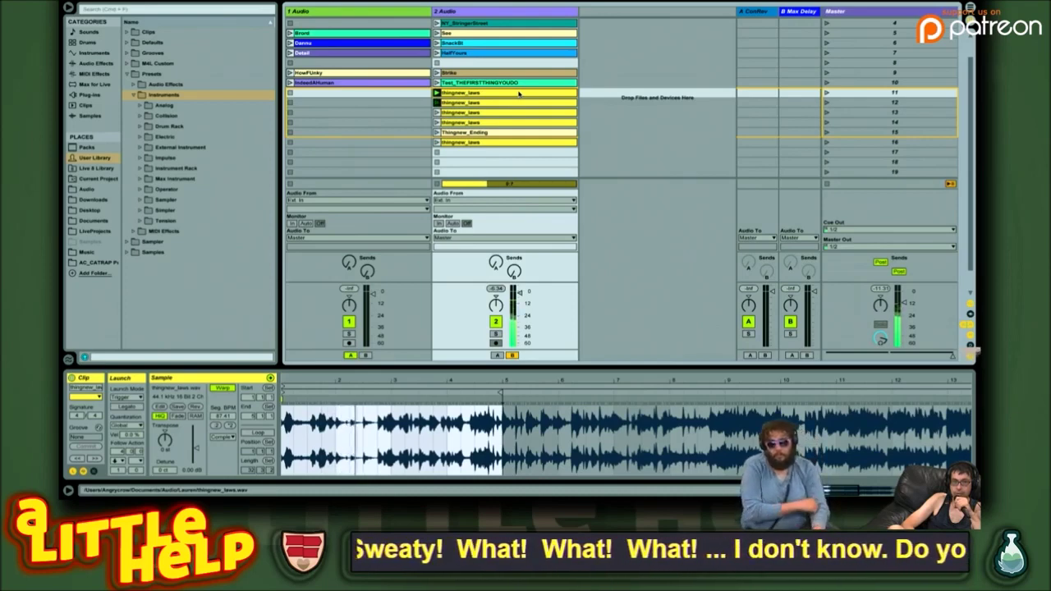
- Move the scene 12 clip's start marker and loop start to 1.1.1 during playback
{"action": "key", "text": "Down"}
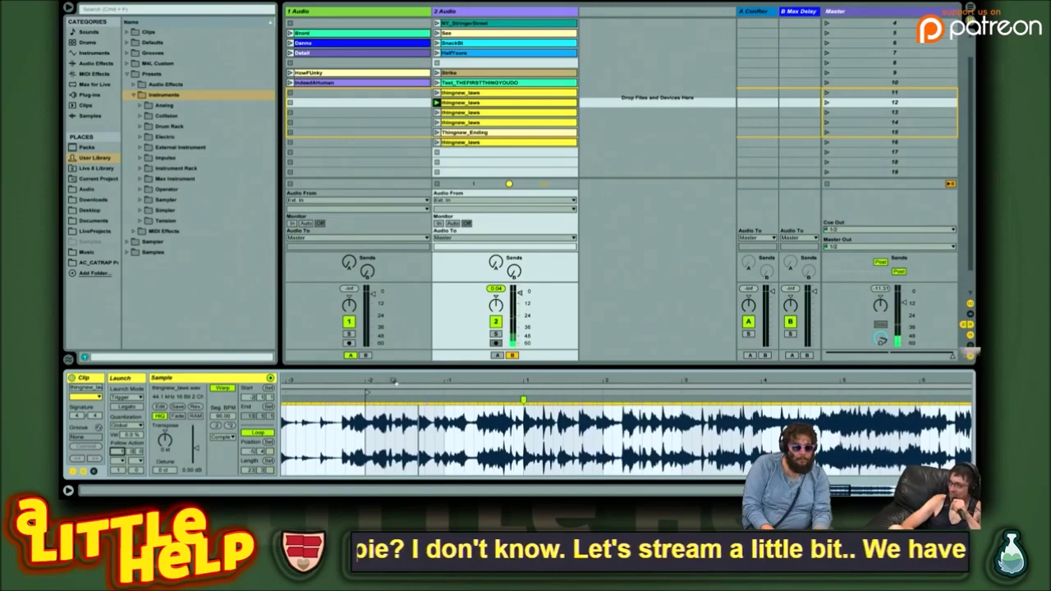
{"action": "left_click", "coordinate": [526, 394]}
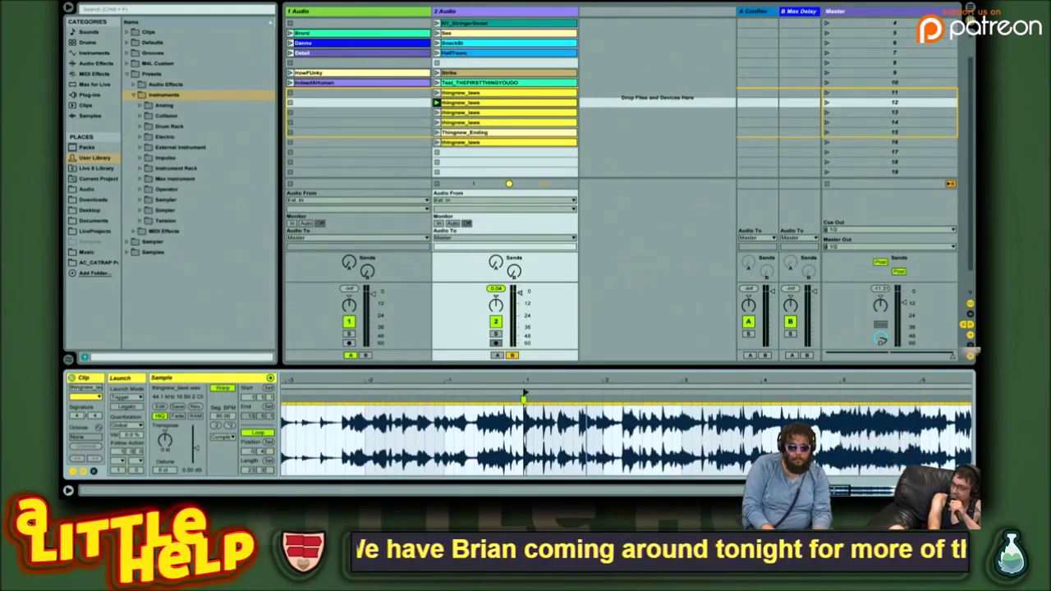
{"action": "key", "text": "minus"}
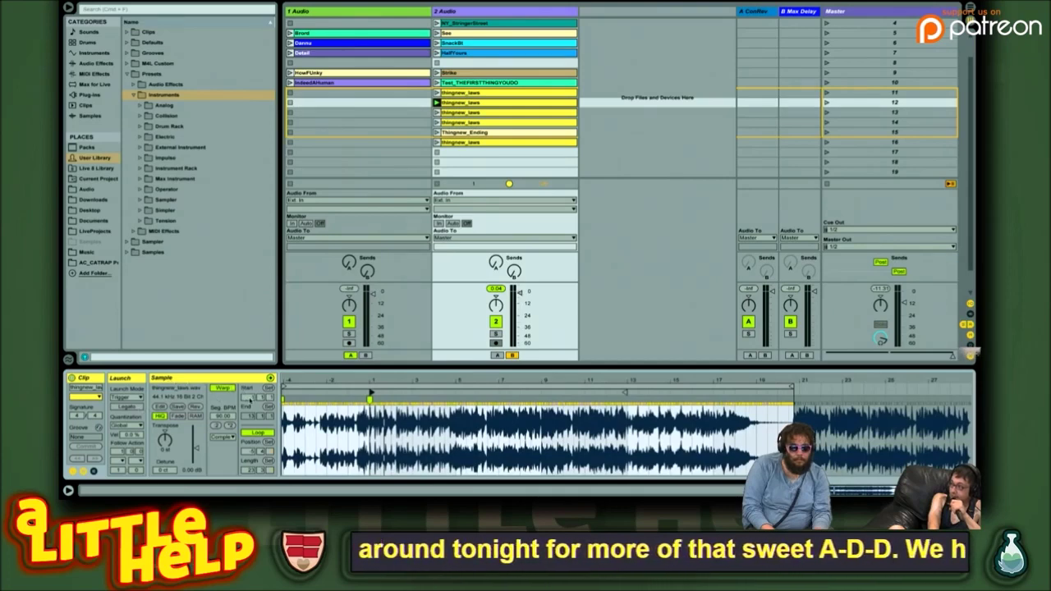
{"action": "left_click_drag", "start_coordinate": [283, 394], "coordinate": [370, 394]}
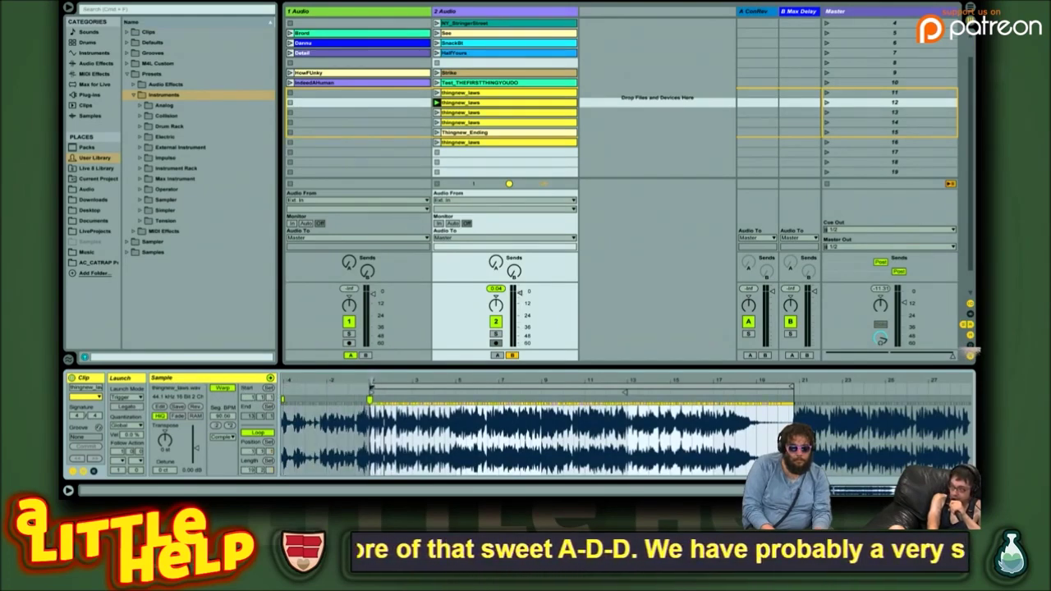
{"action": "key", "text": "space"}
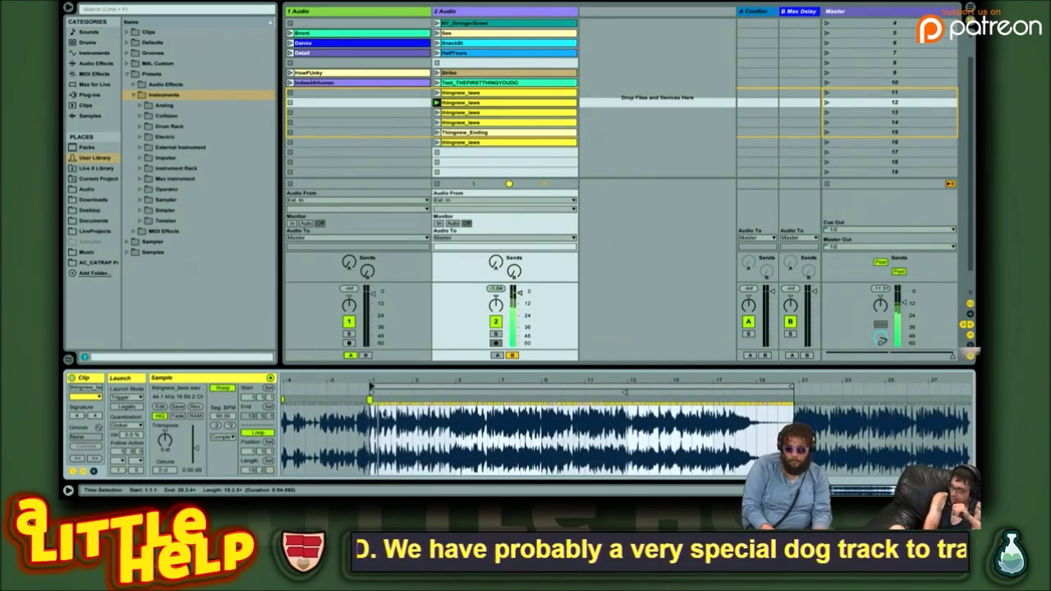
- Check the clips in scenes 11 and 12, and audition the ones in scenes 13, 14 and 15
{"action": "left_click", "coordinate": [505, 92]}
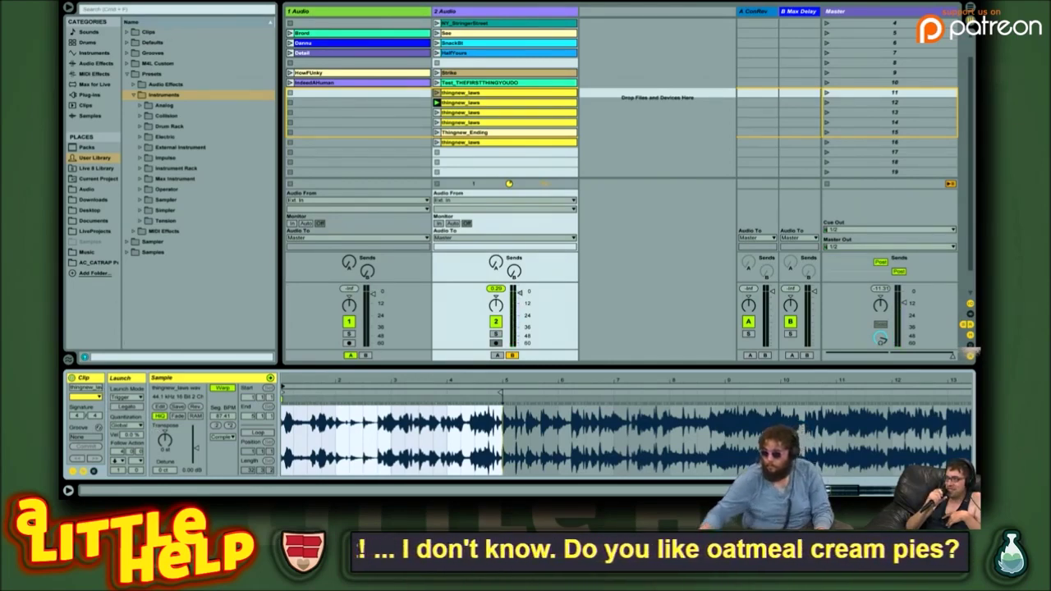
{"action": "key", "text": "Down"}
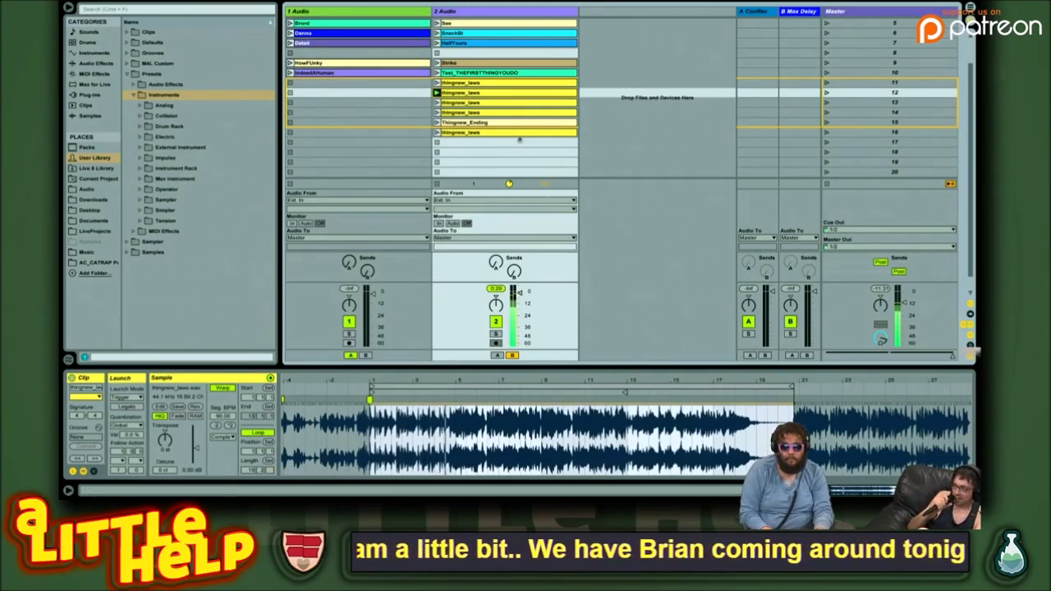
{"action": "left_click", "coordinate": [496, 103]}
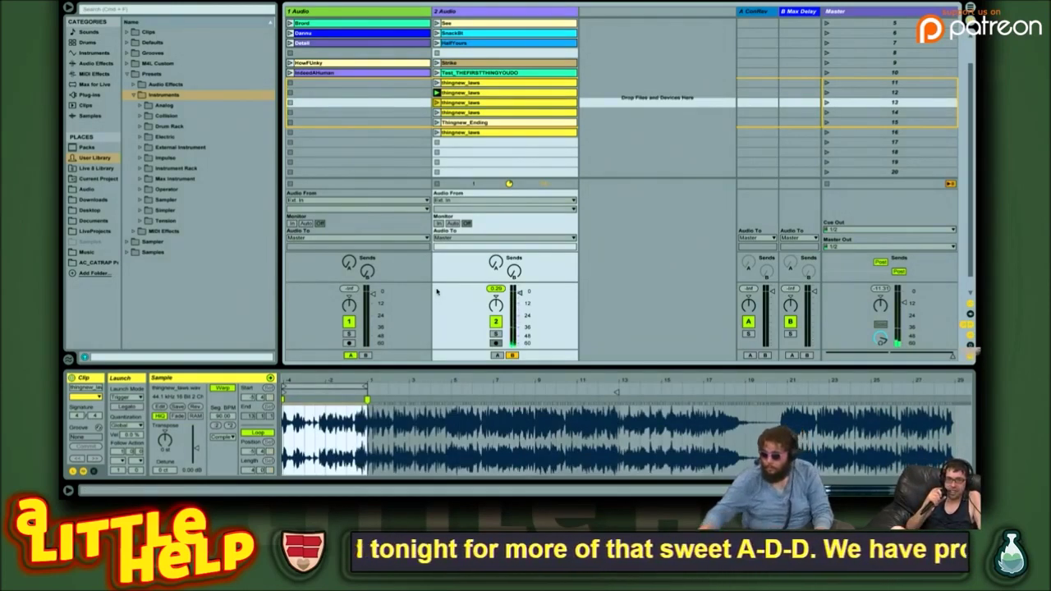
{"action": "key", "text": "Return"}
{"action": "key", "text": "Down"}
{"action": "key", "text": "Return"}
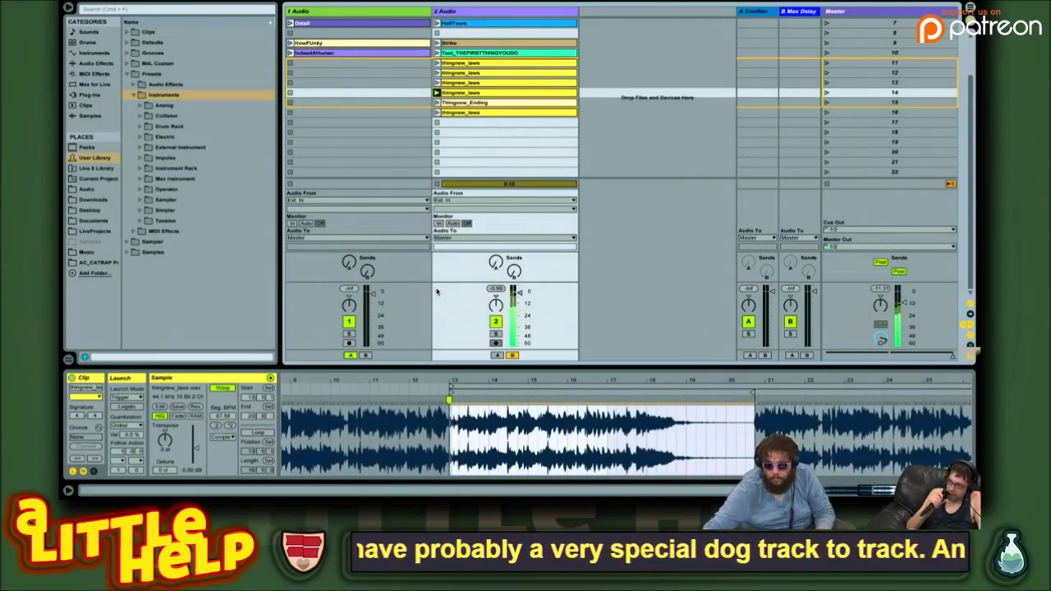
{"action": "key", "text": "Up"}
{"action": "key", "text": "Return"}
{"action": "key", "text": "Down"}
{"action": "key", "text": "Down"}
{"action": "key", "text": "Return"}
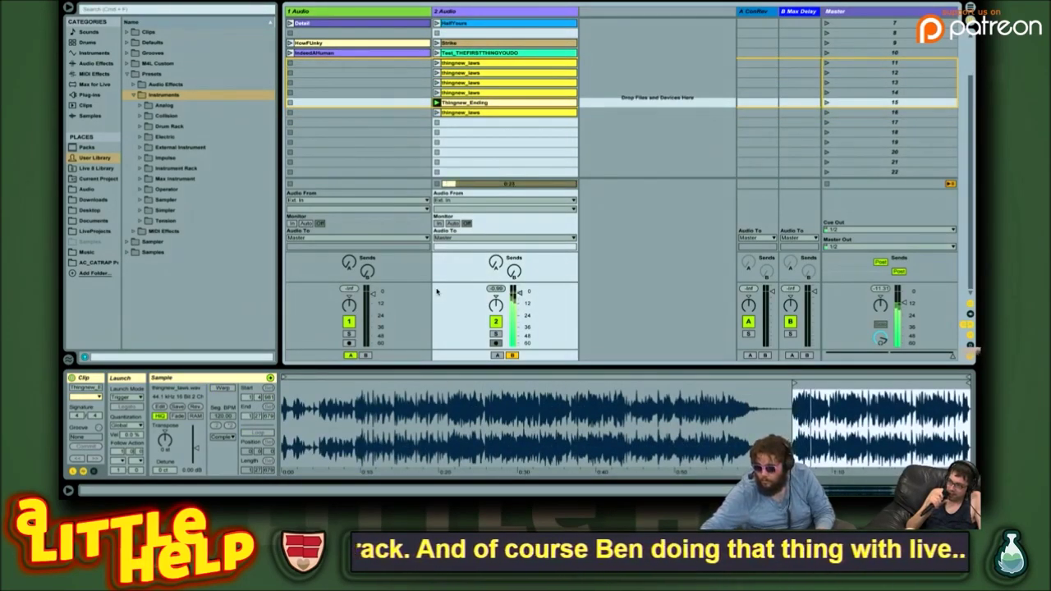
- Compare the scene 12 clip with Thingnew_Ending in scene 15 by launching them alternately, finishing with the scene 13 clip
{"action": "key", "text": "Up"}
{"action": "key", "text": "Up"}
{"action": "key", "text": "Up"}
{"action": "key", "text": "Return"}
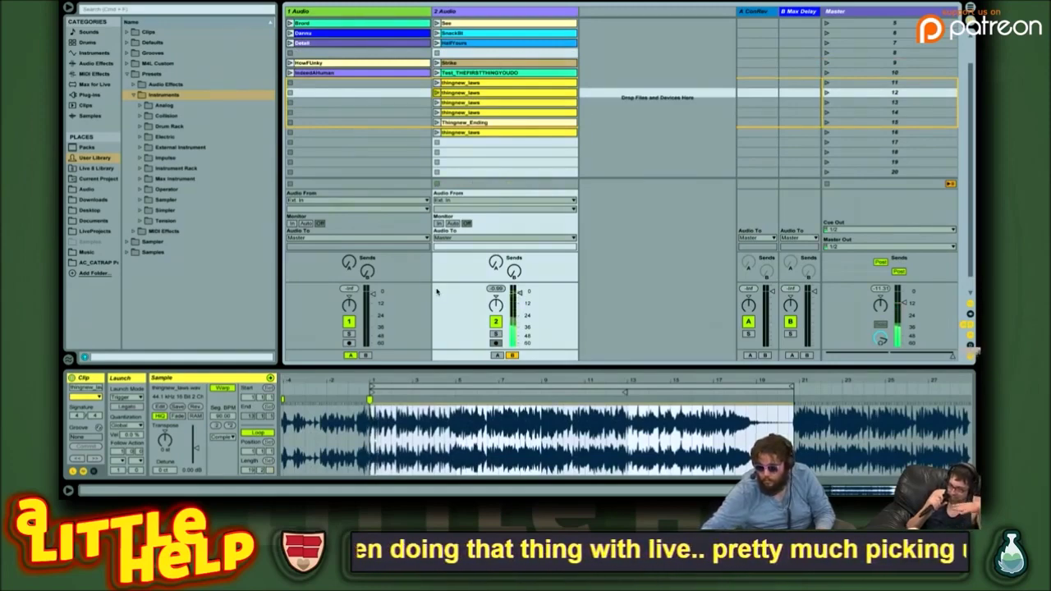
{"action": "key", "text": "Down"}
{"action": "key", "text": "Down"}
{"action": "key", "text": "Down"}
{"action": "key", "text": "Return"}
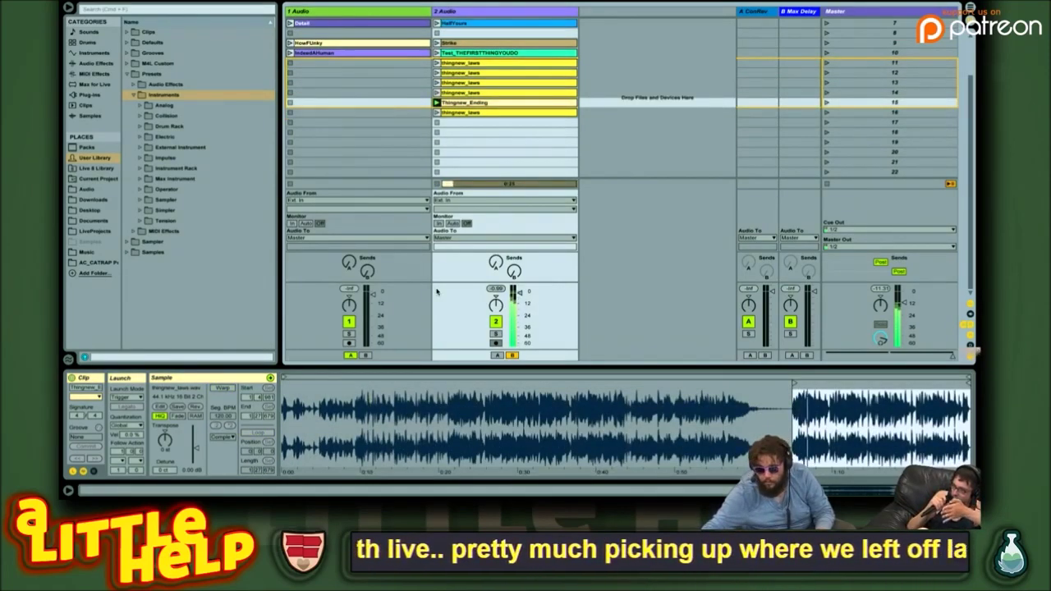
{"action": "key", "text": "Up"}
{"action": "key", "text": "Up"}
{"action": "key", "text": "Up"}
{"action": "key", "text": "Return"}
{"action": "key", "text": "Down"}
{"action": "key", "text": "Return"}
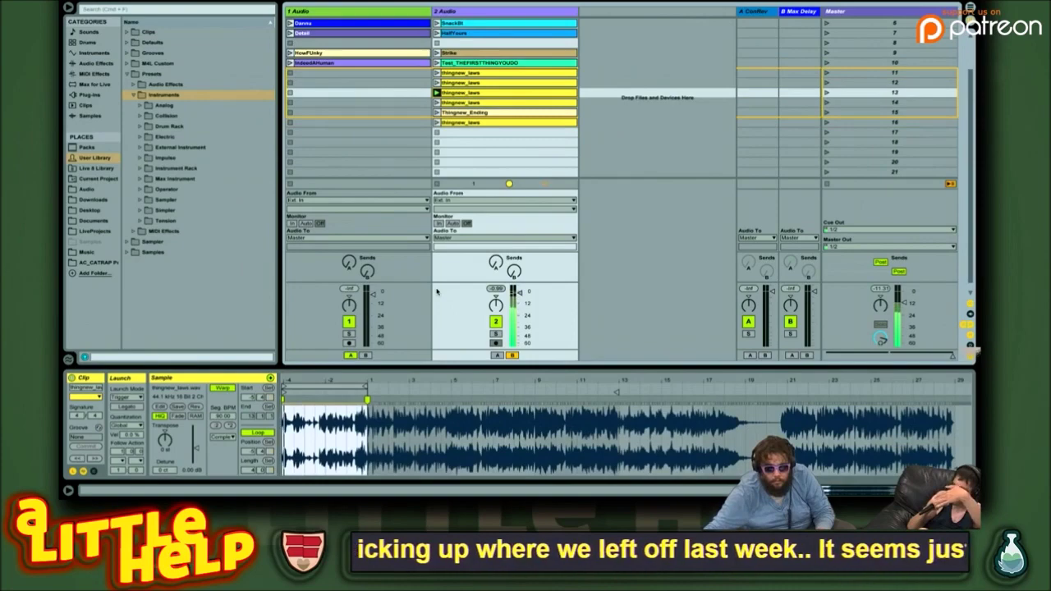
- Play the thingnew_laws clips of scenes 11, 12 and 13 in order
{"action": "key", "text": "Up"}
{"action": "key", "text": "Up"}
{"action": "key", "text": "Return"}
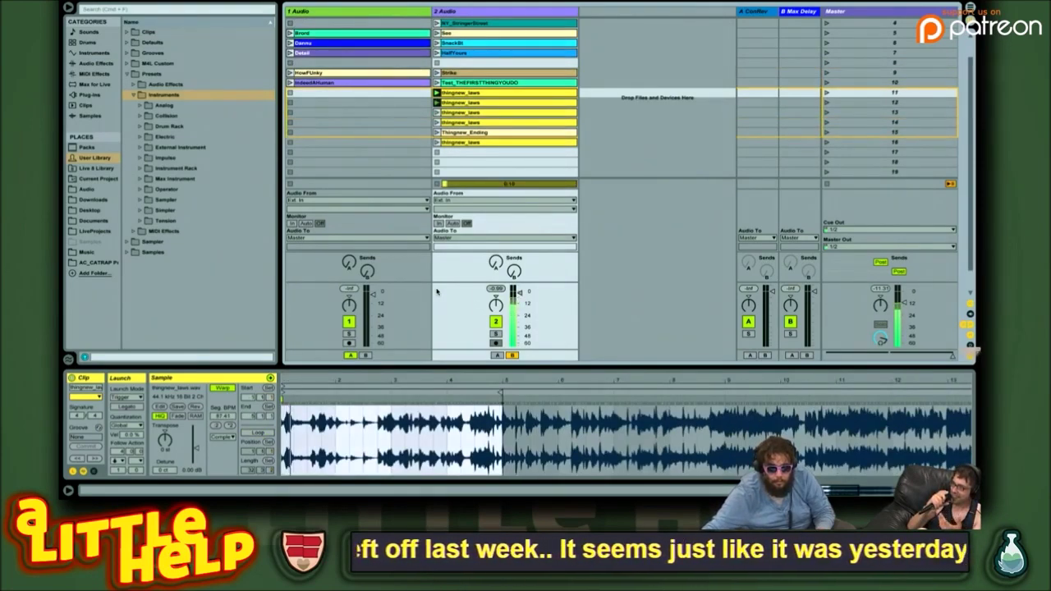
{"action": "key", "text": "Down"}
{"action": "key", "text": "Return"}
{"action": "key", "text": "Down"}
{"action": "key", "text": "Return"}
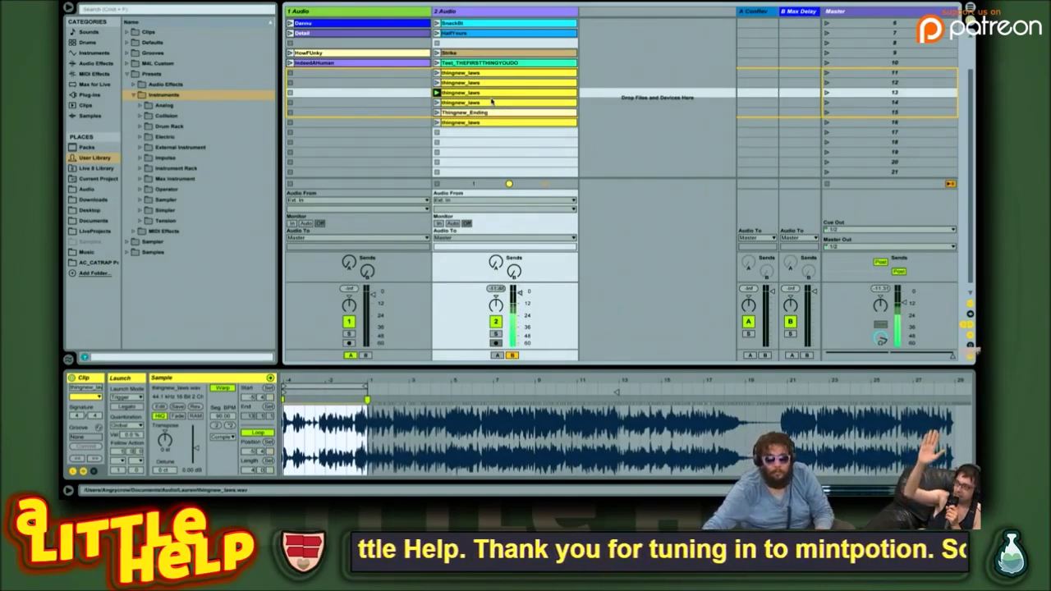
- Replace the scene 13 clip with a duplicate of the scene 12 clip
{"action": "key", "text": "Delete"}
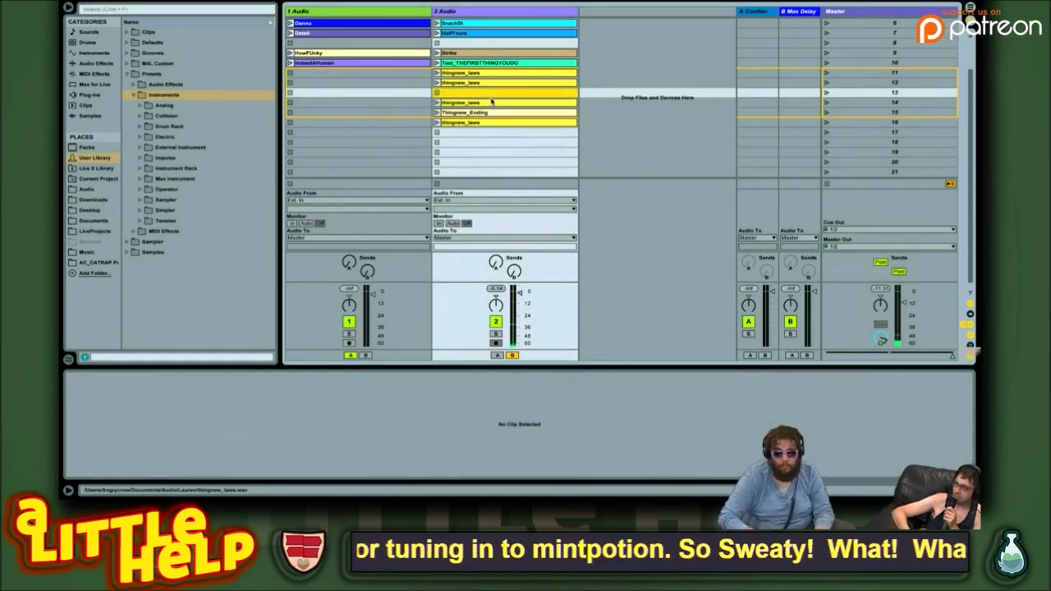
{"action": "left_click", "coordinate": [489, 102]}
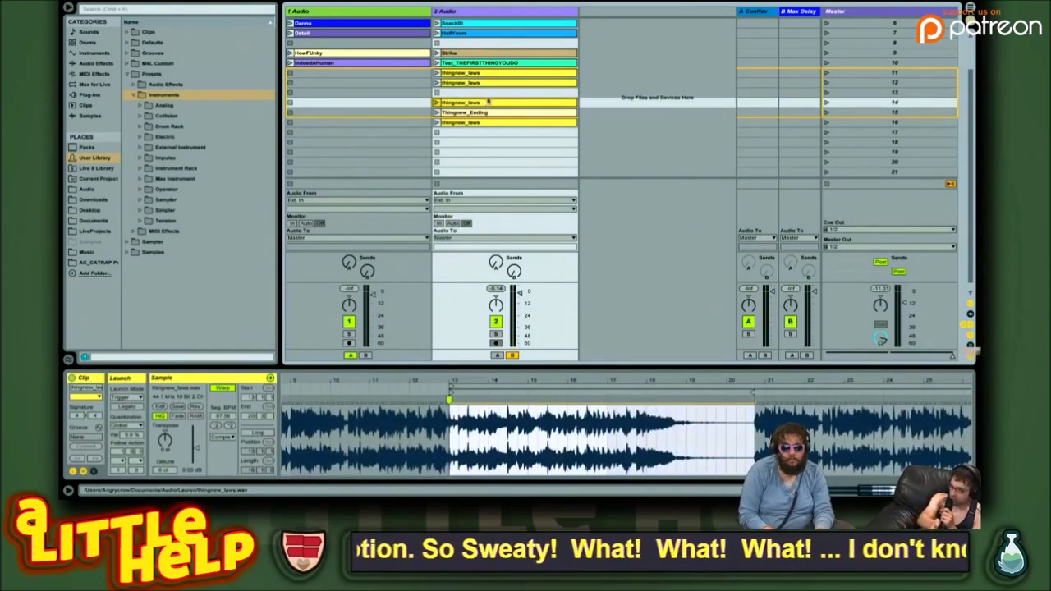
{"action": "left_click", "coordinate": [482, 83]}
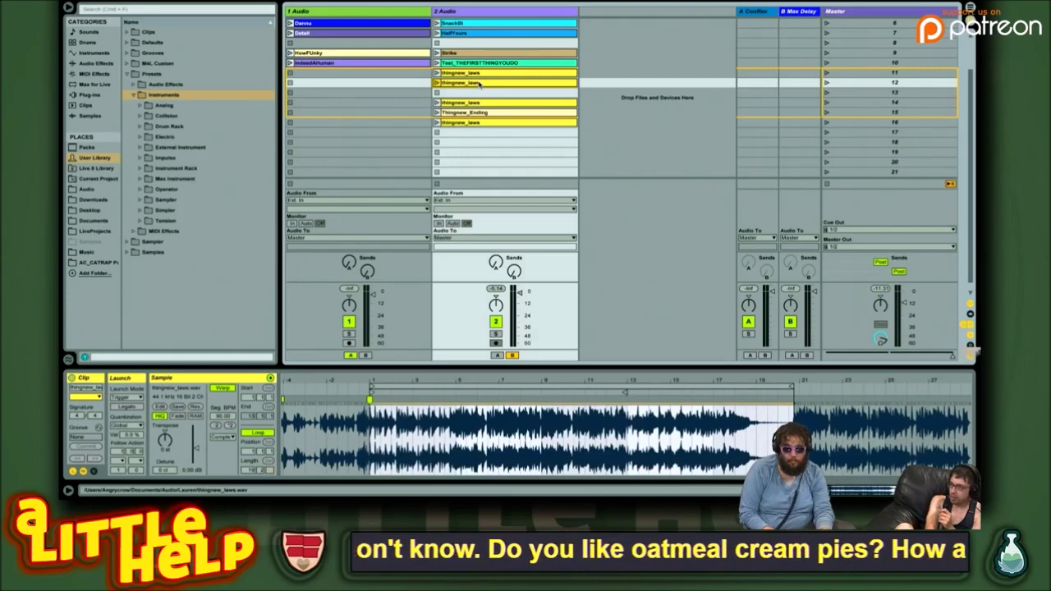
{"action": "key", "text": "ctrl+d"}
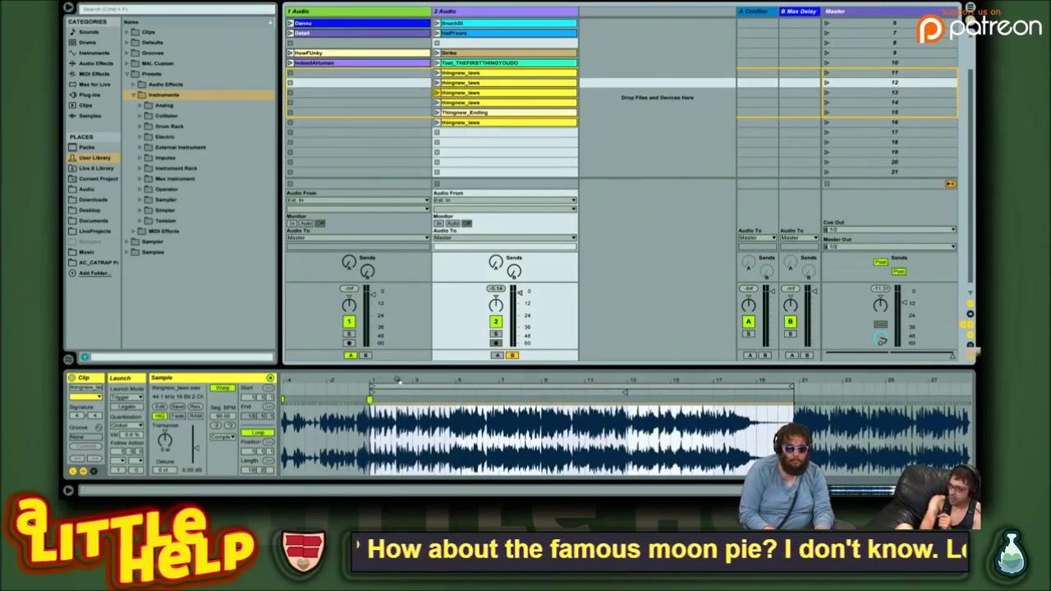
- Play the scene 13 copy and move its start marker and loop start to bar 5
{"action": "key", "text": "Down"}
{"action": "key", "text": "Return"}
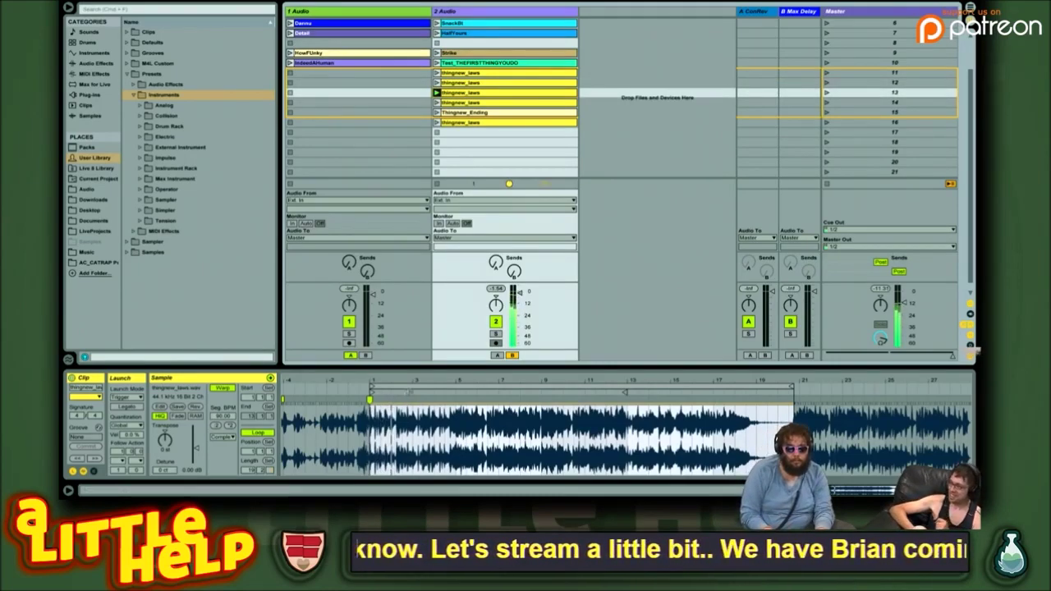
{"action": "mouse_move", "coordinate": [419, 380]}
{"action": "left_mouse_down"}
{"action": "mouse_move", "coordinate": [419, 402]}
{"action": "mouse_move", "coordinate": [419, 379]}
{"action": "left_mouse_up"}
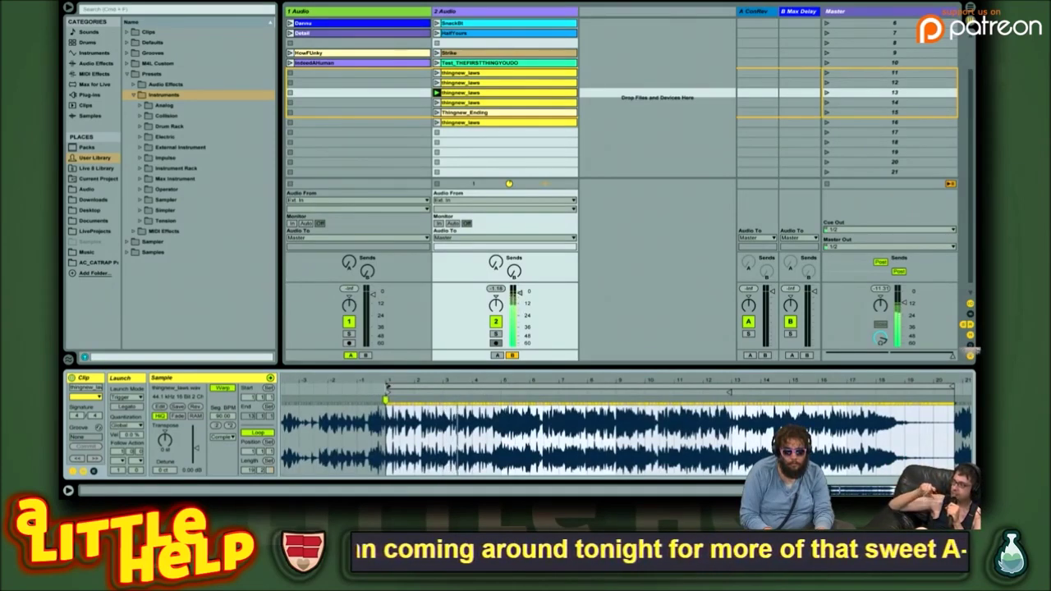
{"action": "left_click_drag", "start_coordinate": [386, 388], "coordinate": [494, 384]}
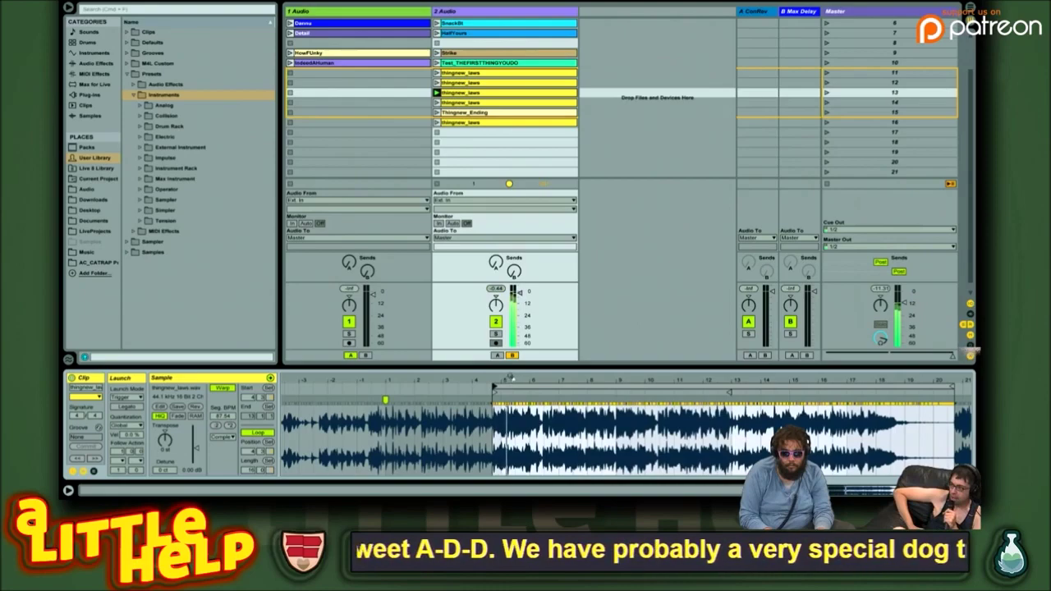
{"action": "key", "text": "plus"}
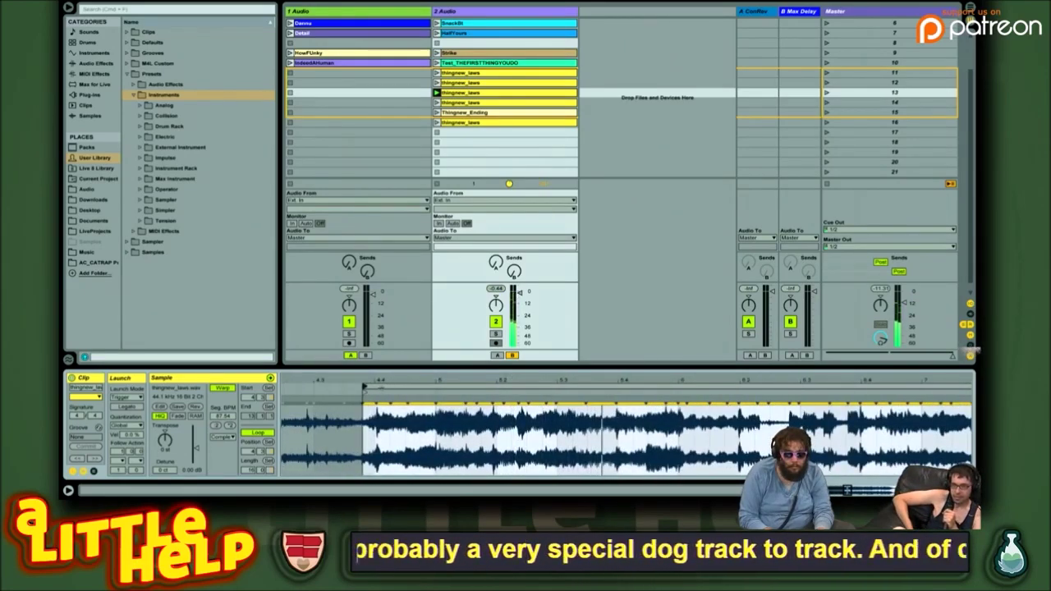
{"action": "left_click_drag", "start_coordinate": [363, 386], "coordinate": [438, 386]}
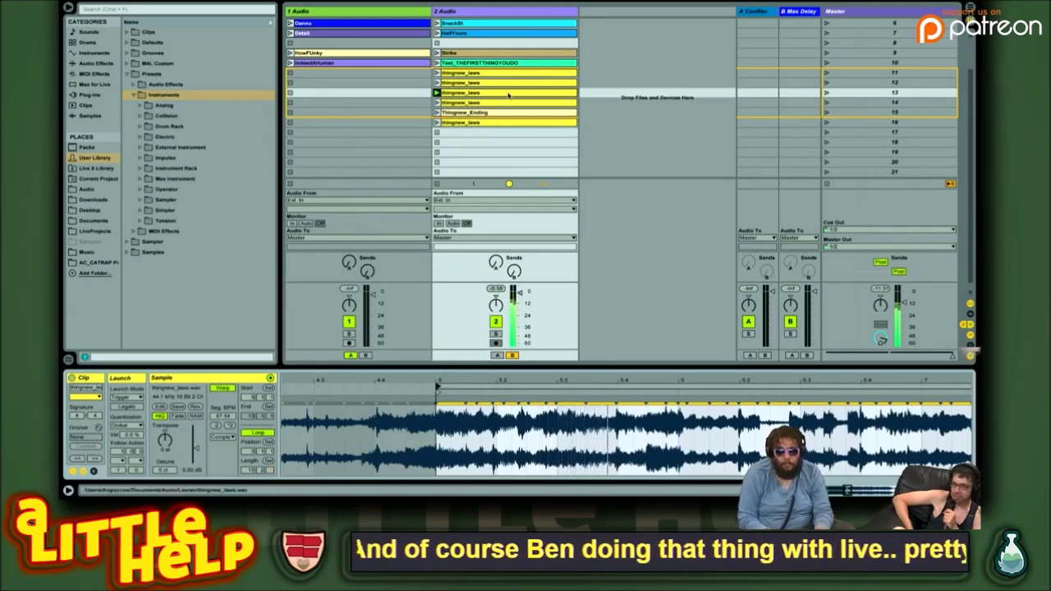
- Shorten the scene 12 clip's loop to end at about 4.4.1 and launch the clip
{"action": "key", "text": "Up"}
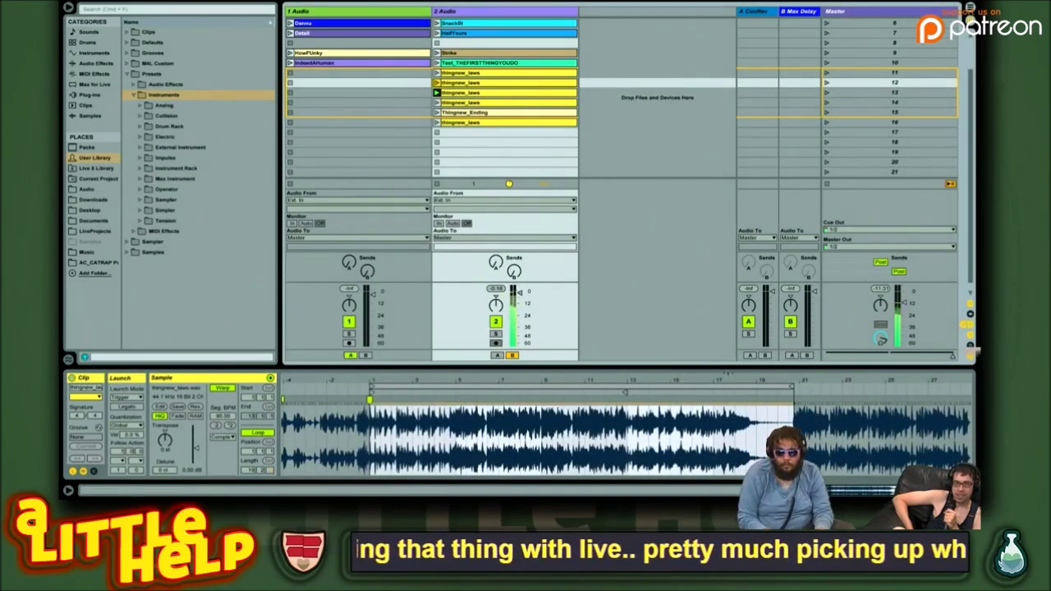
{"action": "left_click_drag", "start_coordinate": [793, 386], "coordinate": [450, 386]}
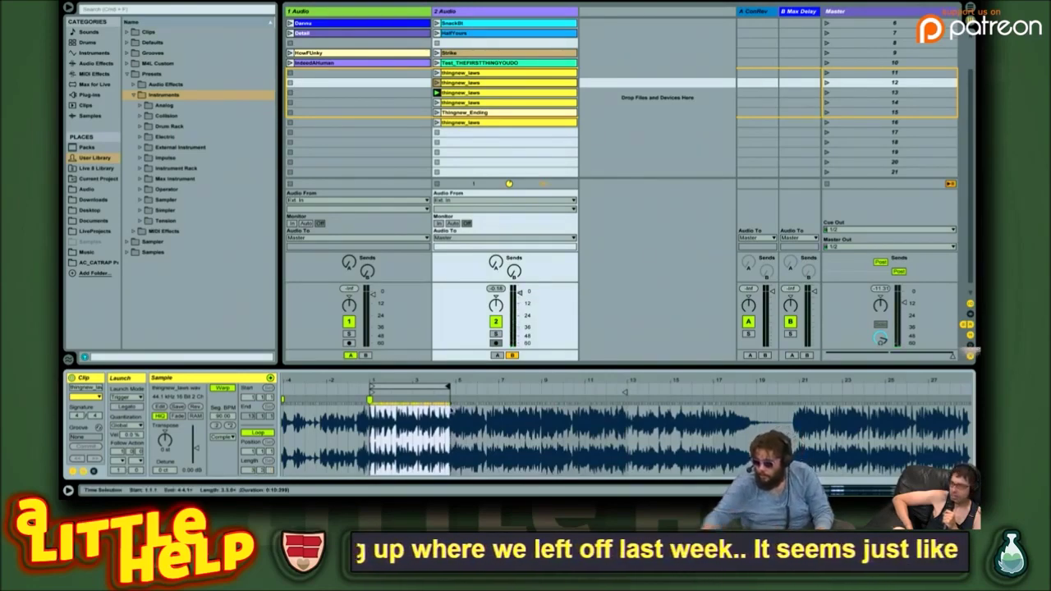
{"action": "key", "text": "Return"}
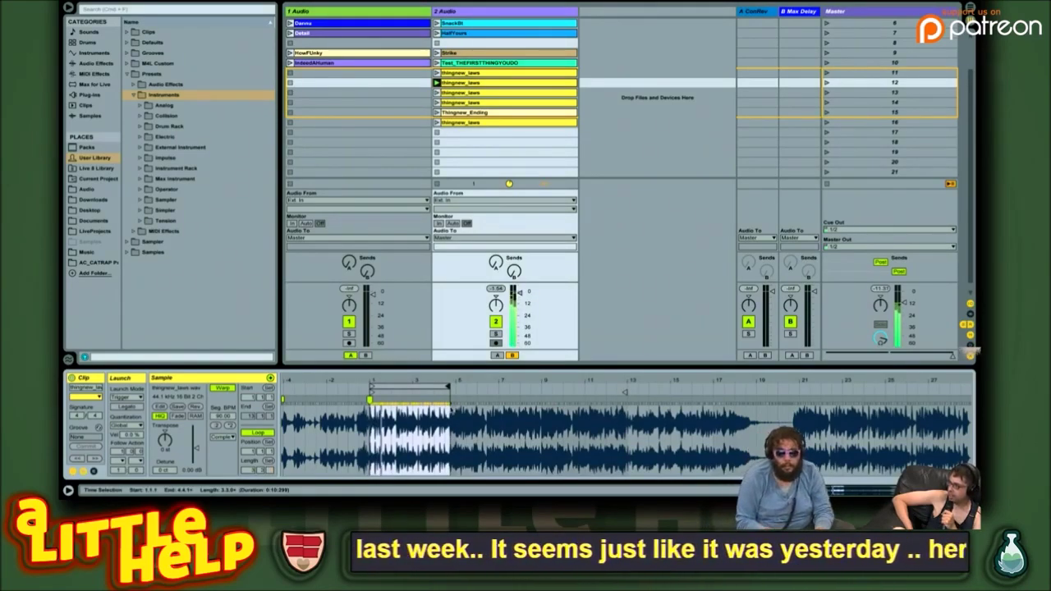
{"action": "key", "text": "z"}
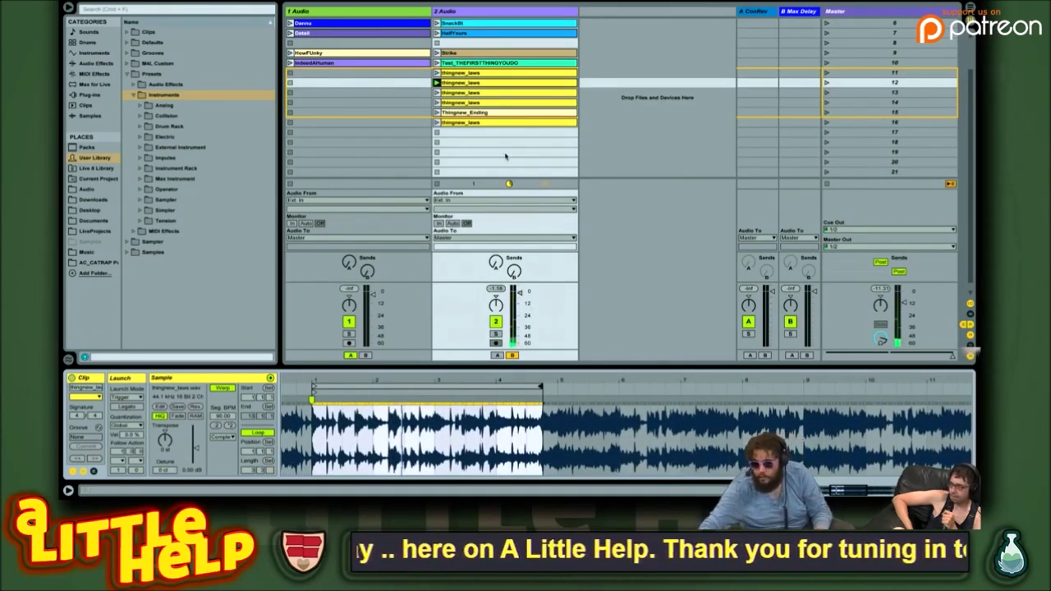
- Launch the scene 13 clip and shorten its loop to end at bar 13
{"action": "key", "text": "Down"}
{"action": "key", "text": "Return"}
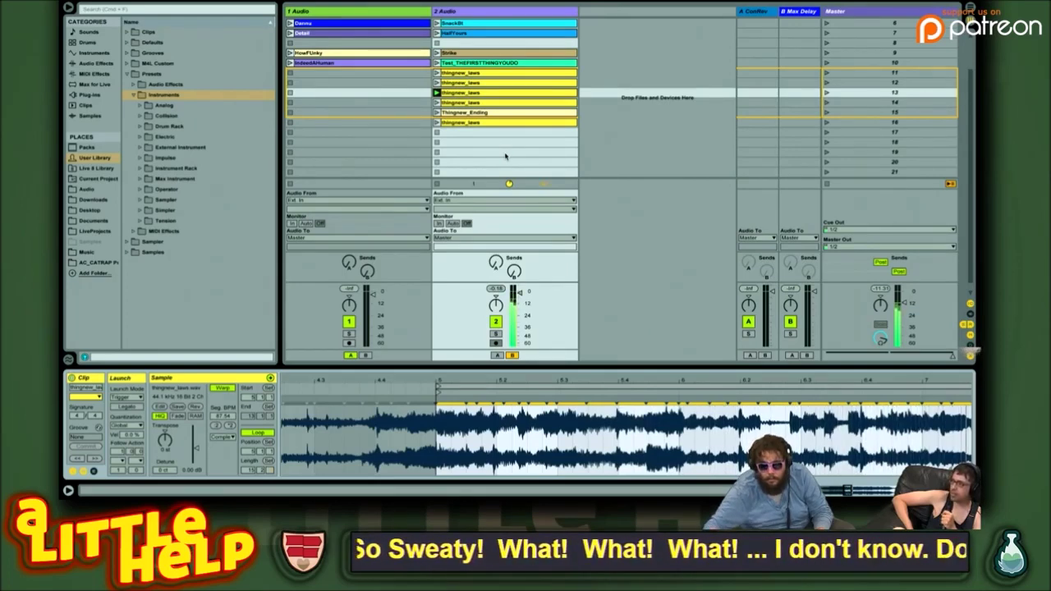
{"action": "left_click_drag", "start_coordinate": [539, 382], "coordinate": [477, 378]}
{"action": "left_click_drag", "start_coordinate": [404, 379], "coordinate": [497, 391]}
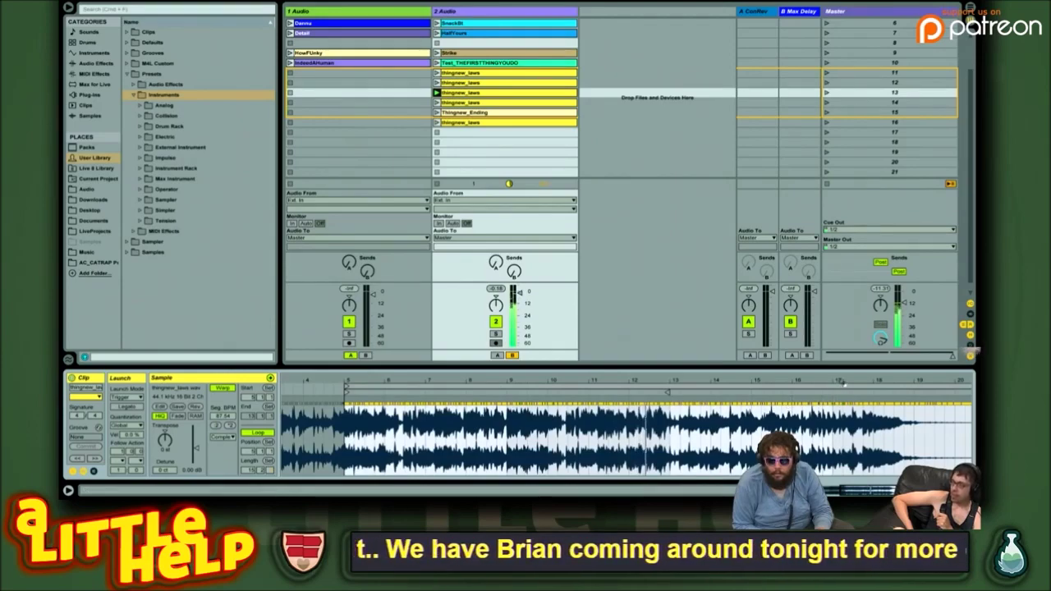
{"action": "left_click_drag", "start_coordinate": [850, 379], "coordinate": [621, 392]}
{"action": "left_click_drag", "start_coordinate": [790, 384], "coordinate": [622, 386]}
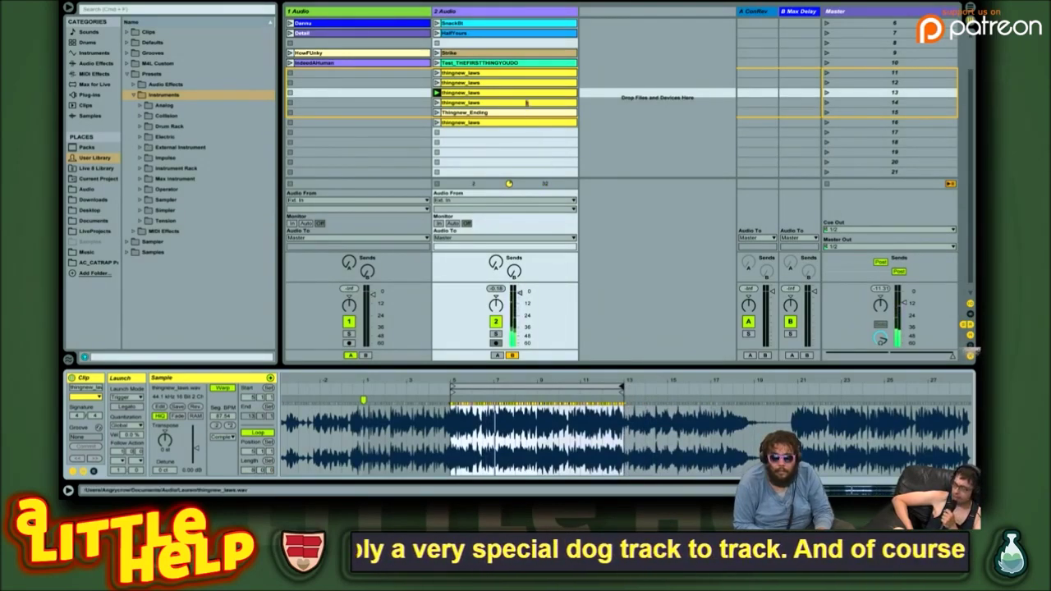
{"action": "key", "text": "Up"}
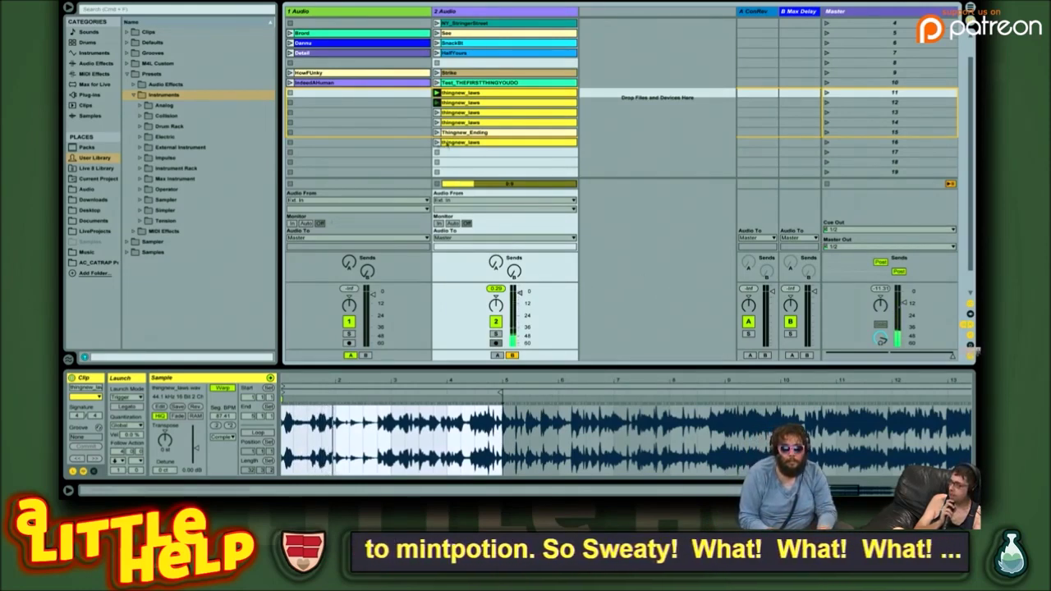
- Set the follow action of the scene 12 and scene 13 thingnew_laws clips to Next
{"action": "left_click", "coordinate": [473, 115]}
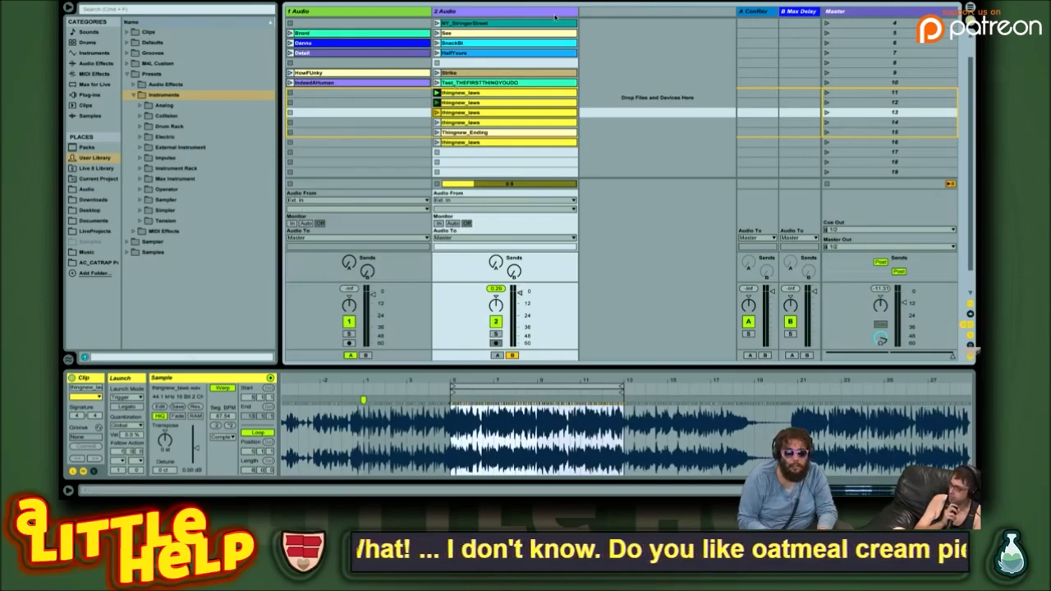
{"action": "key", "text": "Up"}
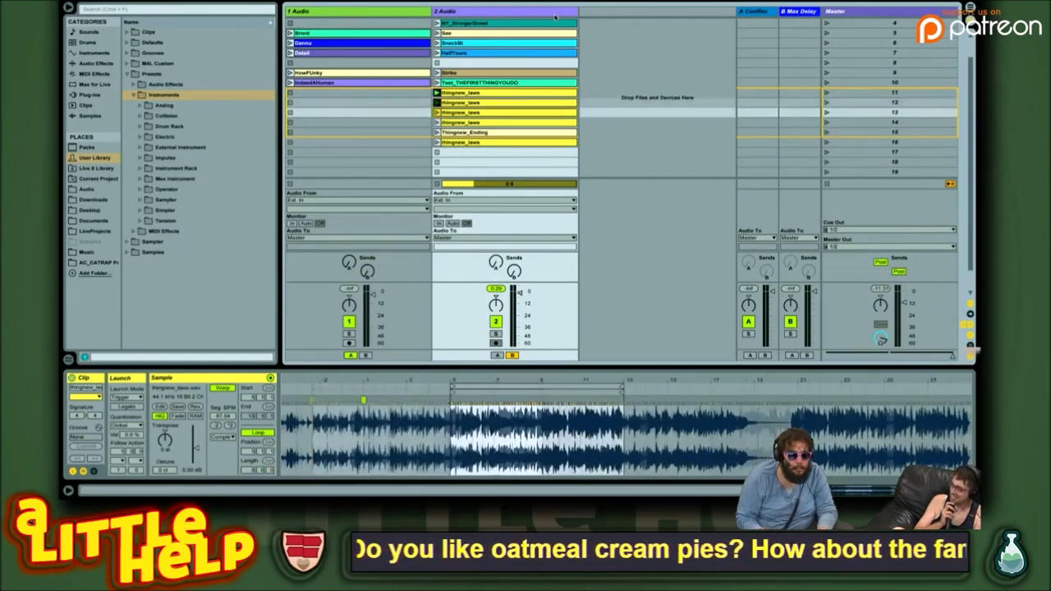
{"action": "key", "text": "Up"}
{"action": "key", "text": "Down"}
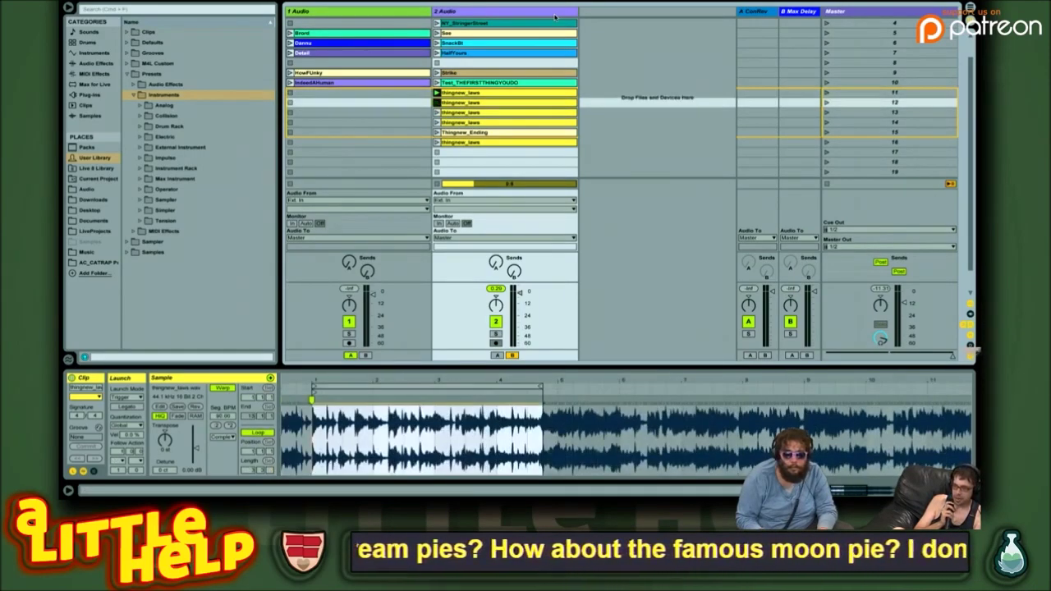
{"action": "key", "text": "Down"}
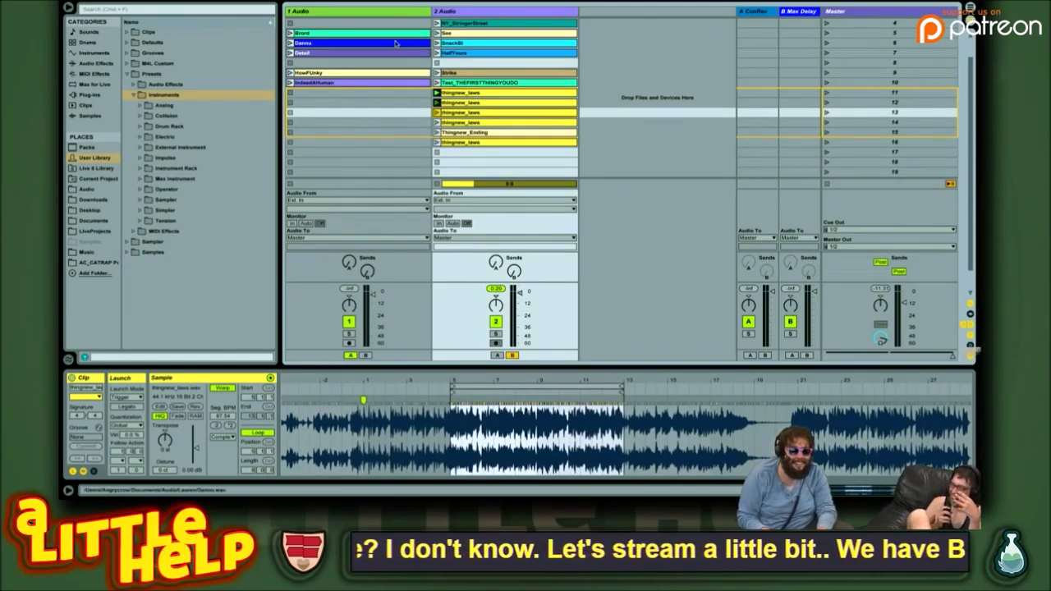
{"action": "key", "text": "Up"}
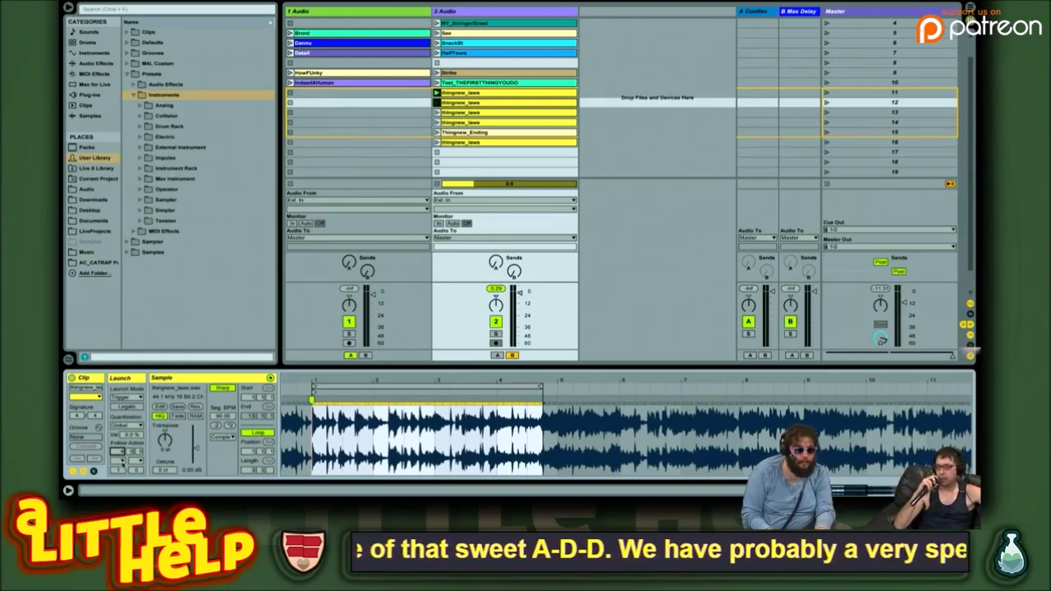
{"action": "left_click", "coordinate": [121, 451]}
{"action": "left_click", "coordinate": [127, 419]}
{"action": "left_click", "coordinate": [471, 113]}
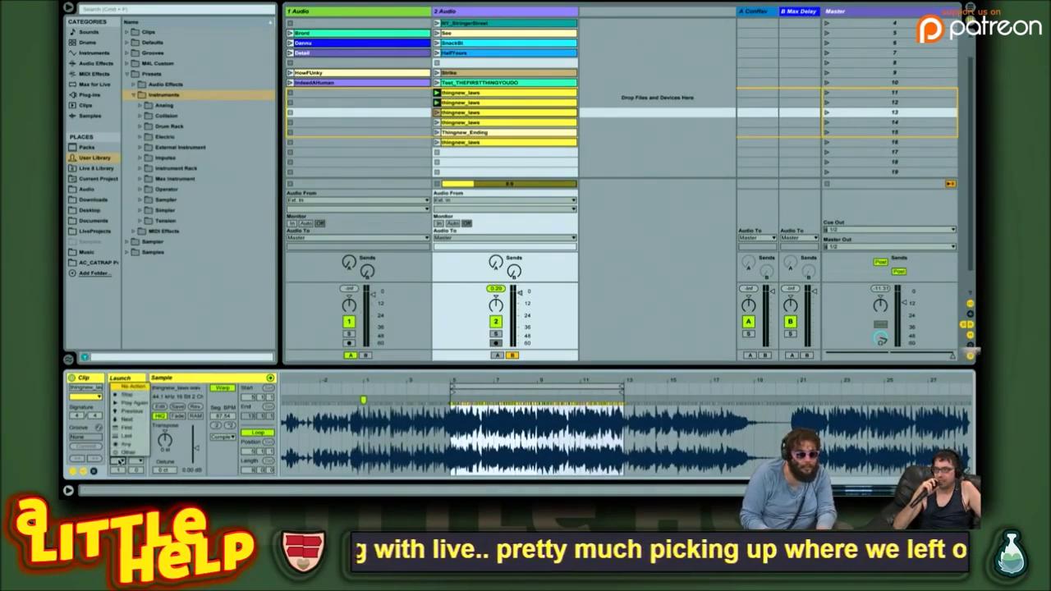
- Play the scene 14 thingnew_laws clip and the Thingnew_Ending clip in scene 15
{"action": "left_click", "coordinate": [515, 123]}
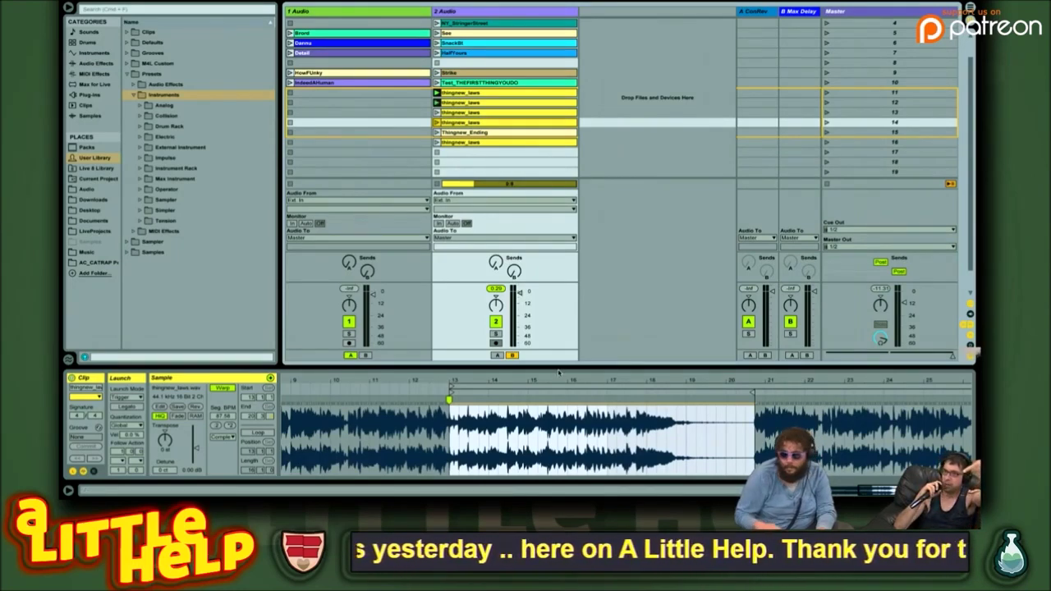
{"action": "key", "text": "Return"}
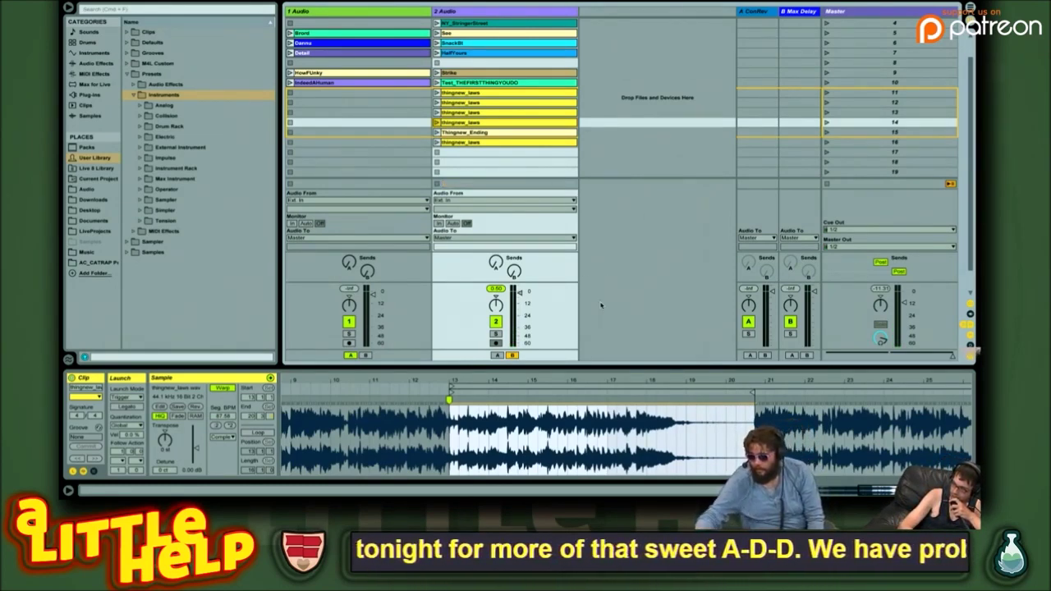
{"action": "key", "text": "Down"}
{"action": "key", "text": "Return"}
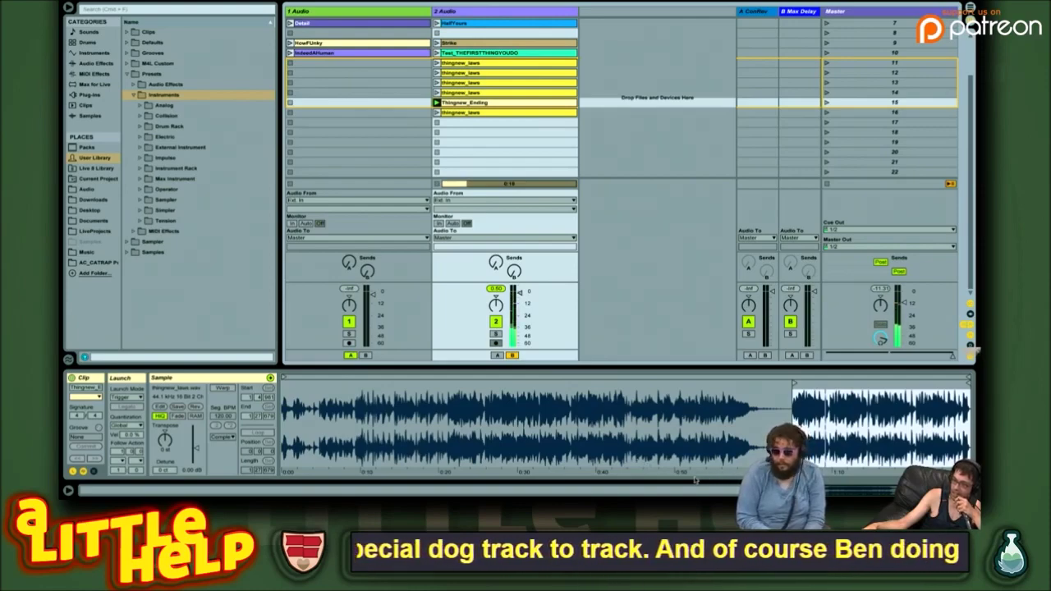
- Delete the leftover thingnew_laws clip in scene 16
{"action": "left_click", "coordinate": [506, 122]}
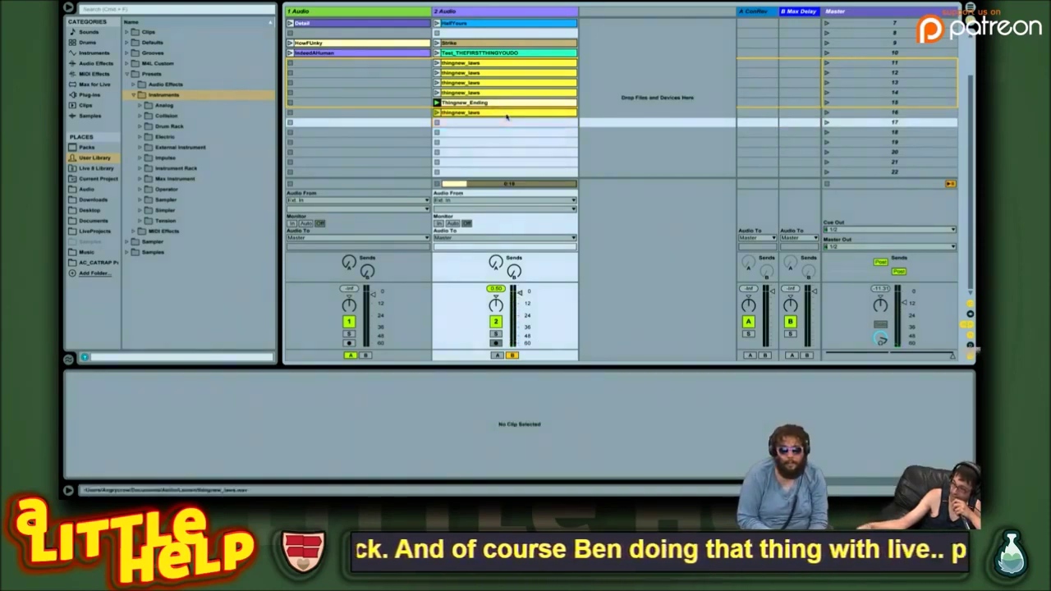
{"action": "left_click", "coordinate": [507, 115]}
{"action": "key", "text": "Delete"}
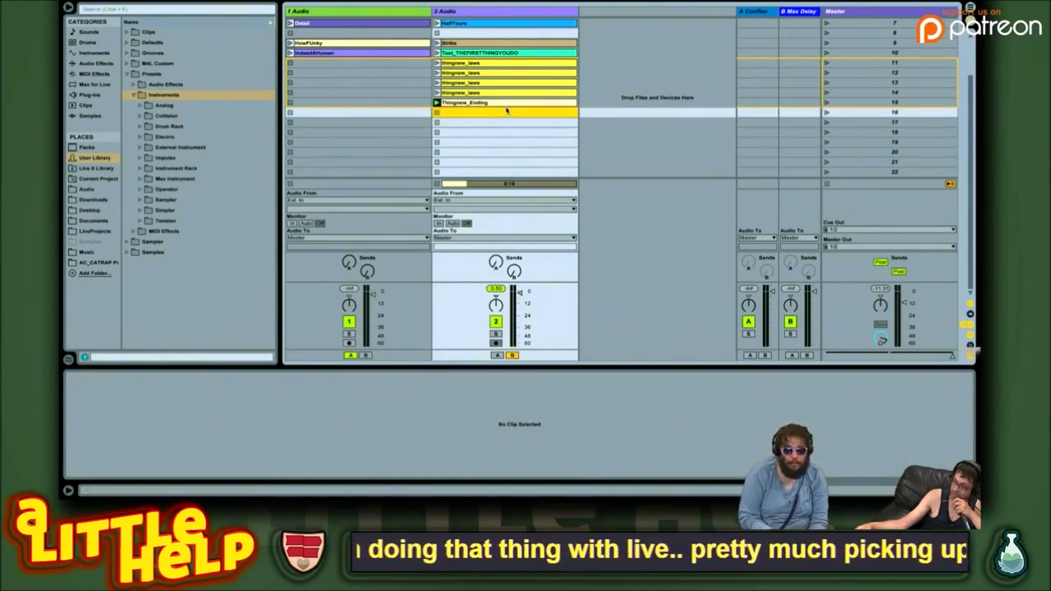
{"action": "key", "text": "Up"}
{"action": "right_click", "coordinate": [505, 108]}
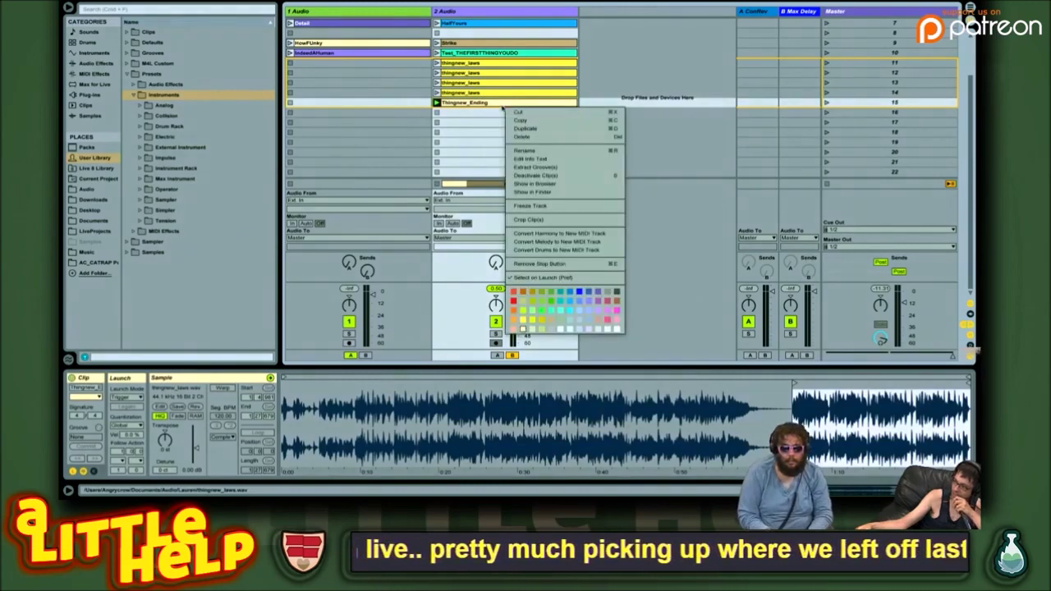
{"action": "left_click", "coordinate": [493, 103]}
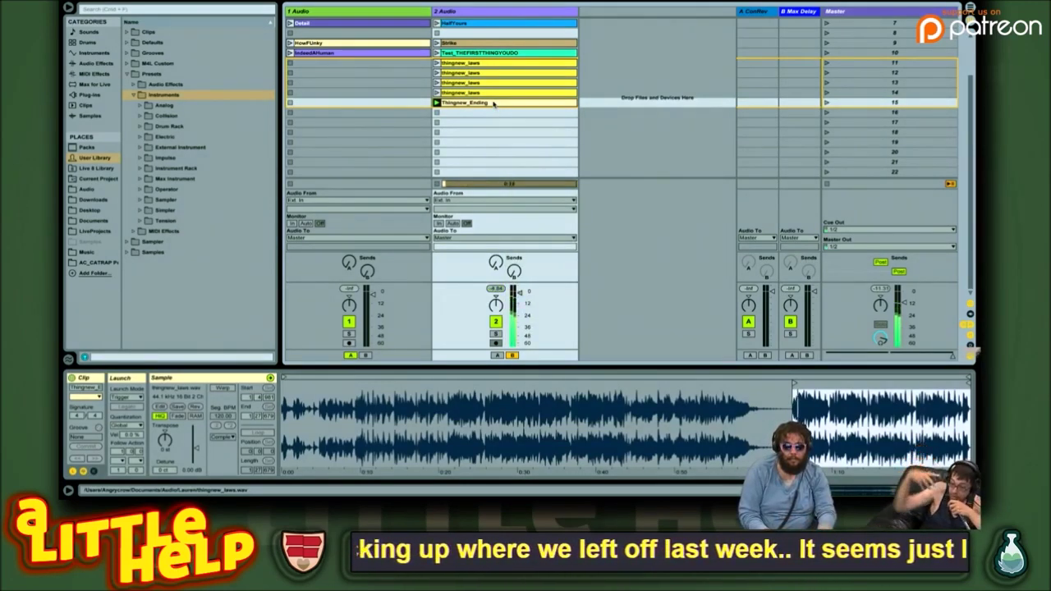
- Rename the scene 14 clip as TNL_END
{"action": "left_click", "coordinate": [484, 93]}
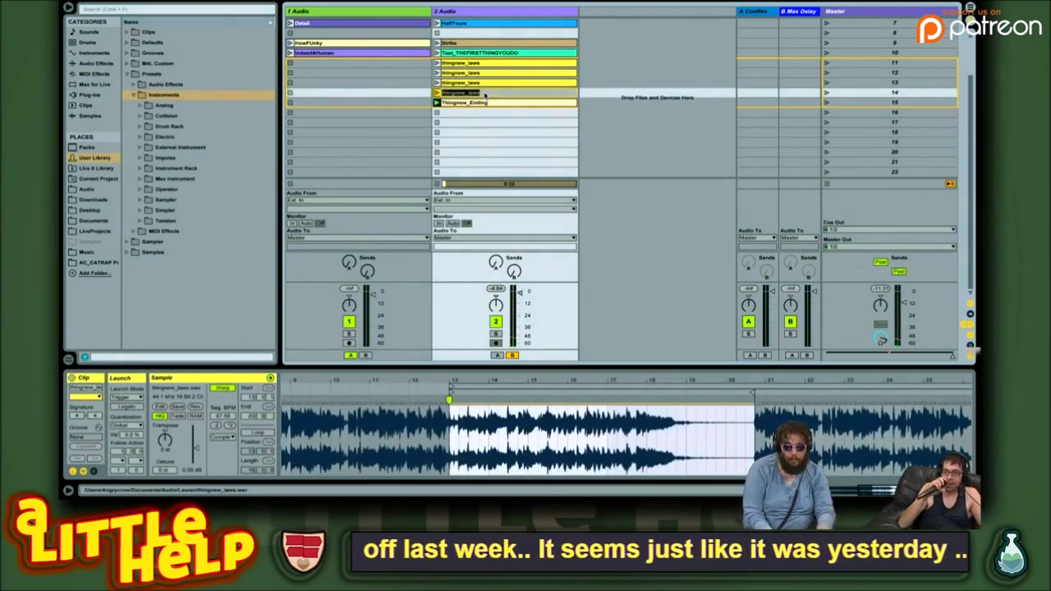
{"action": "type", "text": "Thi_En"}
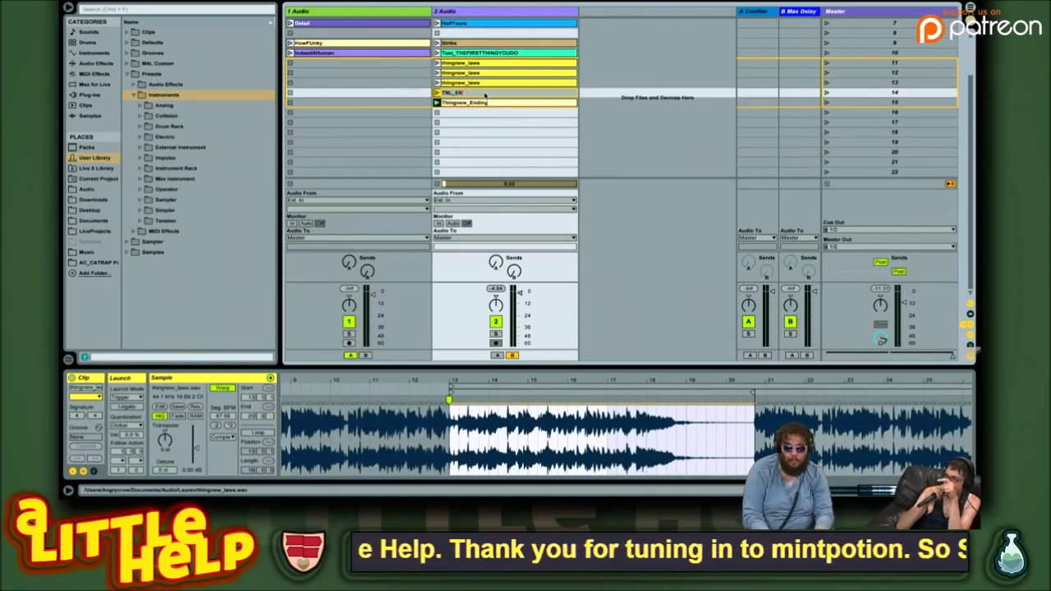
{"action": "type", "text": "D"}
{"action": "key", "text": "Return"}
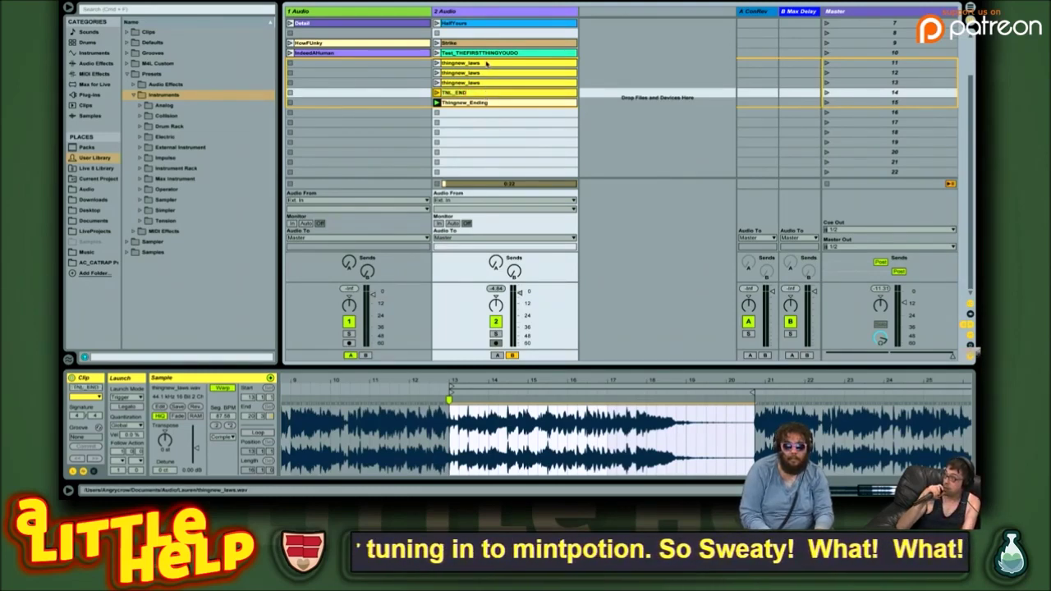
- Rename the scene 11 clip as TNL_INTRO
{"action": "left_click", "coordinate": [484, 64]}
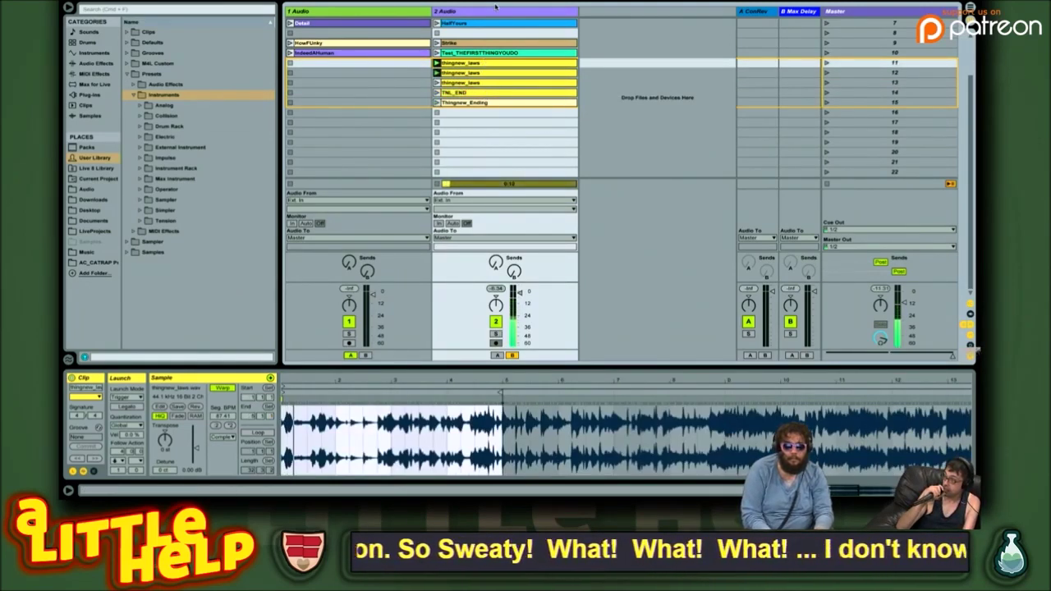
{"action": "key", "text": "ctrl+r"}
{"action": "type", "text": "TN"}
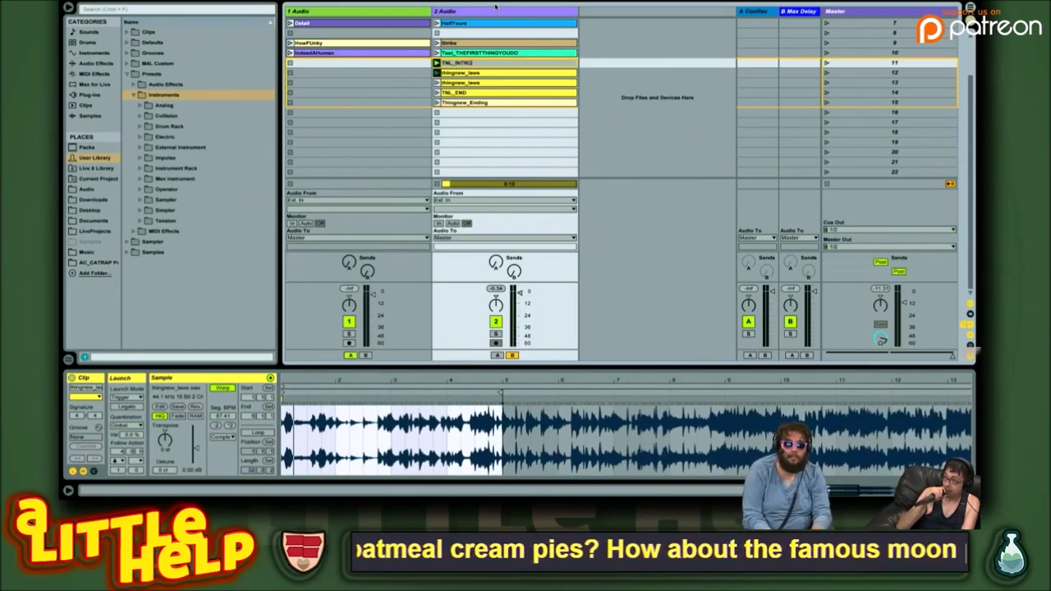
{"action": "type", "text": "L_INTRO"}
{"action": "key", "text": "Return"}
- Rename the scene 12 clip as TNL_A and the scene 13 clip as TNL_B
{"action": "left_click", "coordinate": [492, 74]}
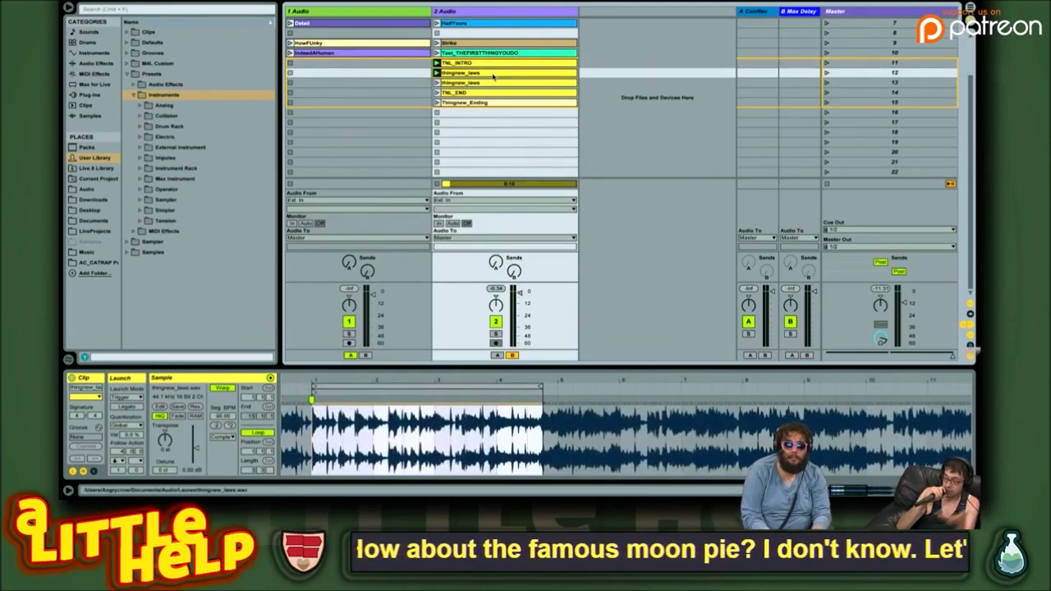
{"action": "key", "text": "ctrl+r"}
{"action": "type", "text": "TNL_A"}
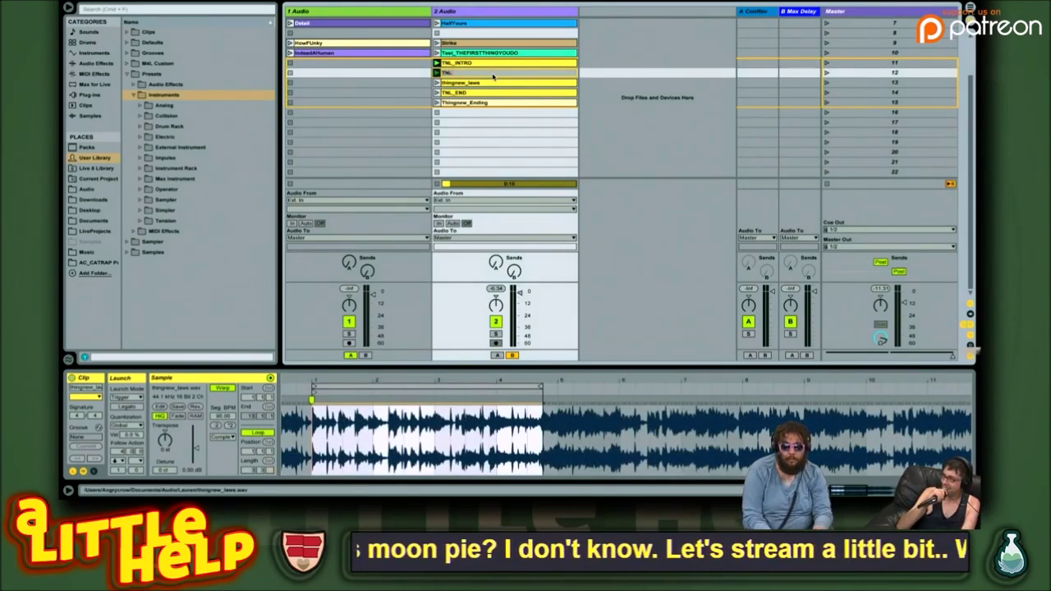
{"action": "key", "text": "Return"}
{"action": "key", "text": "Down"}
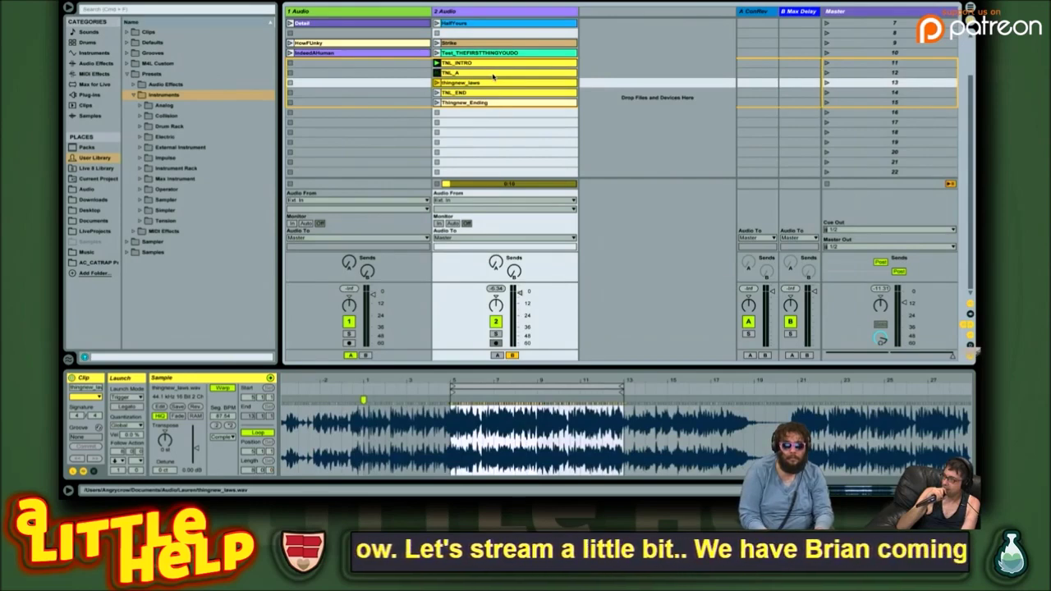
{"action": "key", "text": "ctrl+r"}
{"action": "type", "text": "T"}
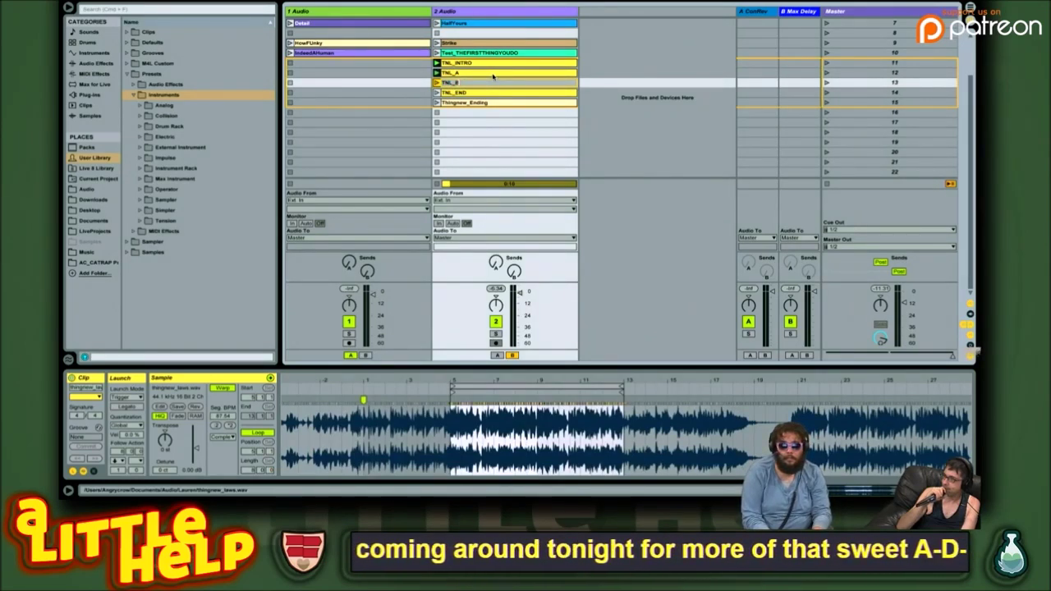
{"action": "type", "text": "NL_B"}
{"action": "key", "text": "Return"}
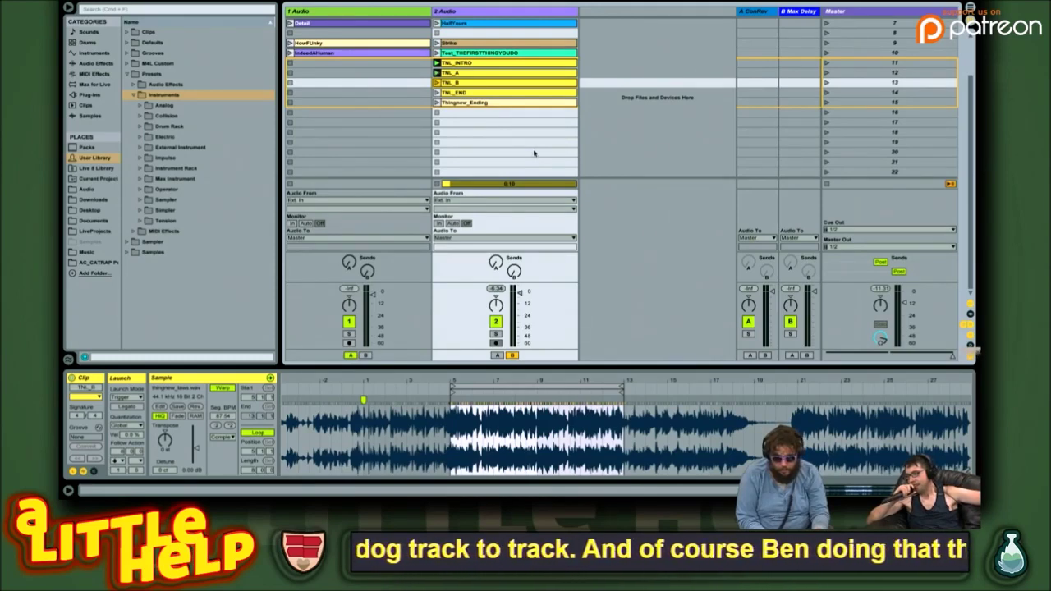
- Turn on warping and looping for the Thingnew_Ending clip
{"action": "left_click", "coordinate": [484, 102]}
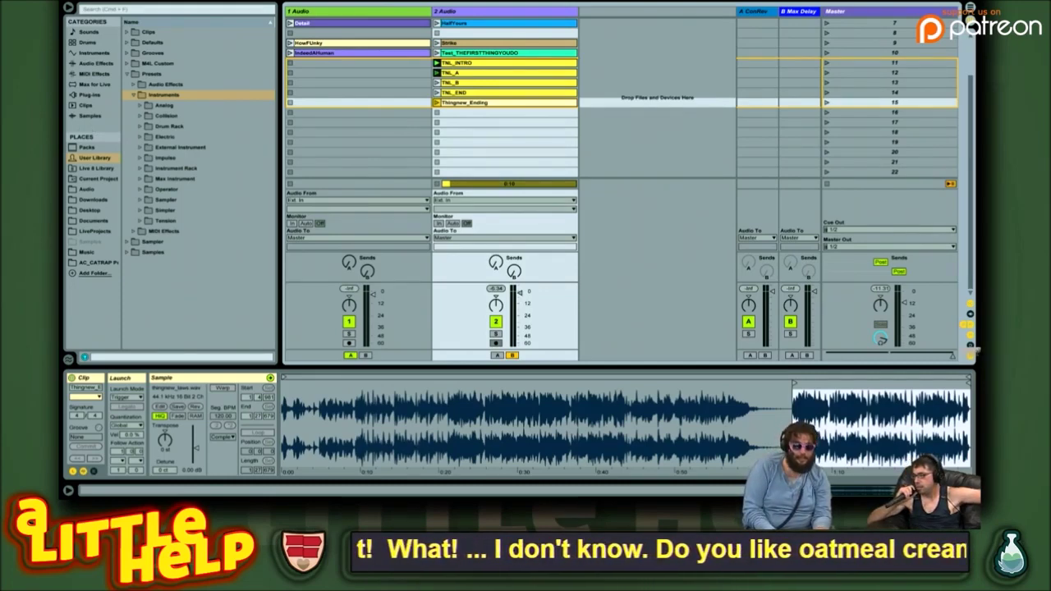
{"action": "left_click", "coordinate": [528, 84]}
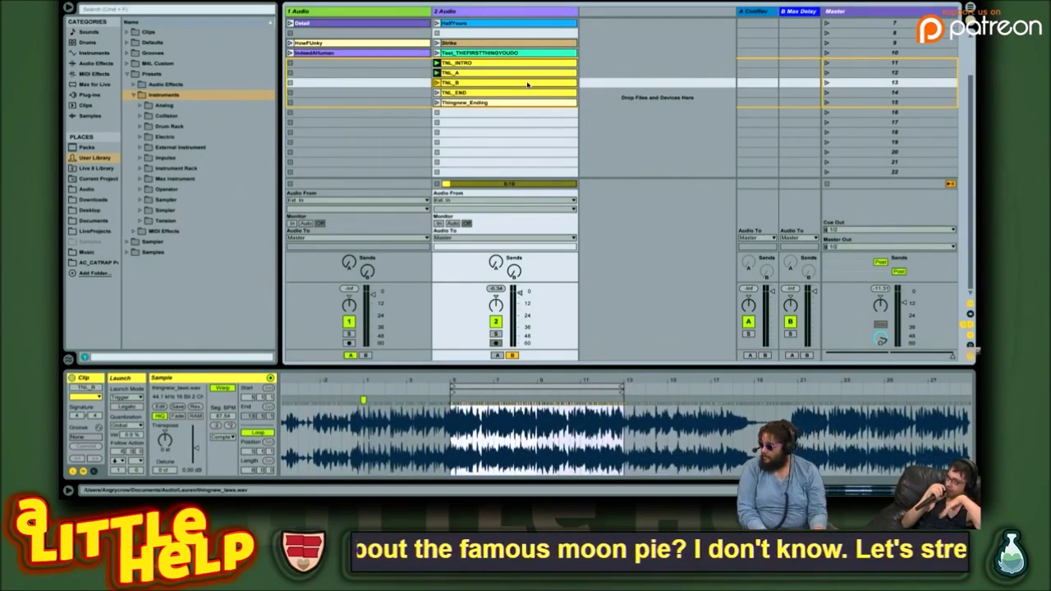
{"action": "key", "text": "Down"}
{"action": "key", "text": "Down"}
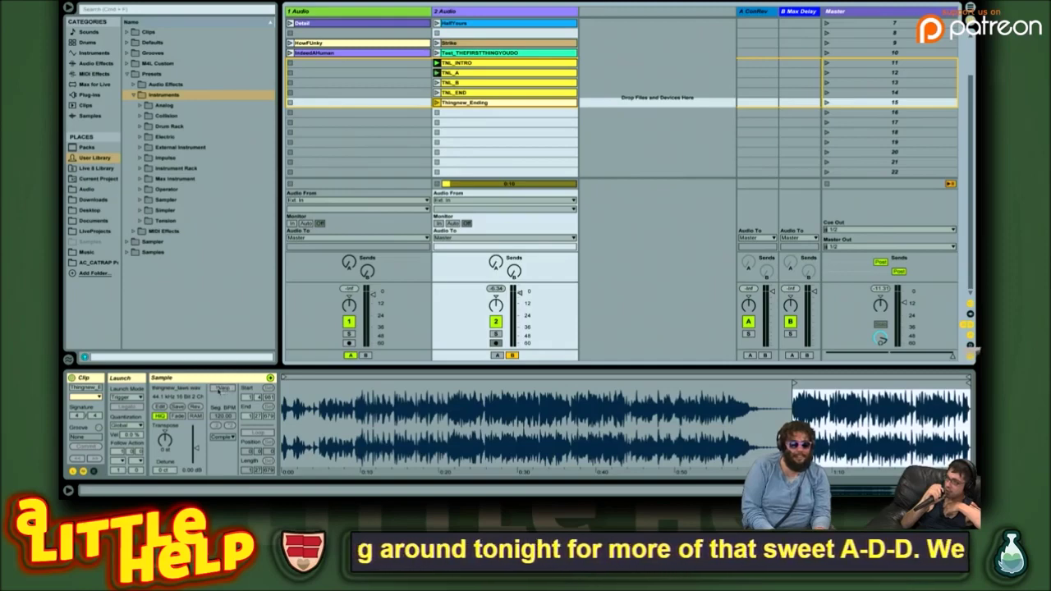
{"action": "left_click", "coordinate": [222, 388]}
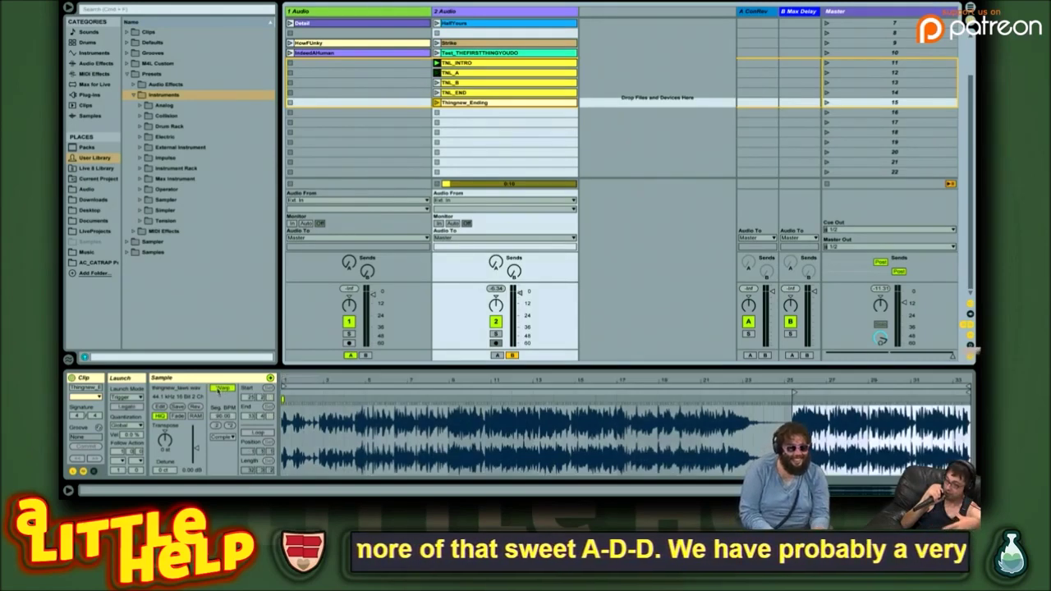
{"action": "left_click", "coordinate": [258, 434]}
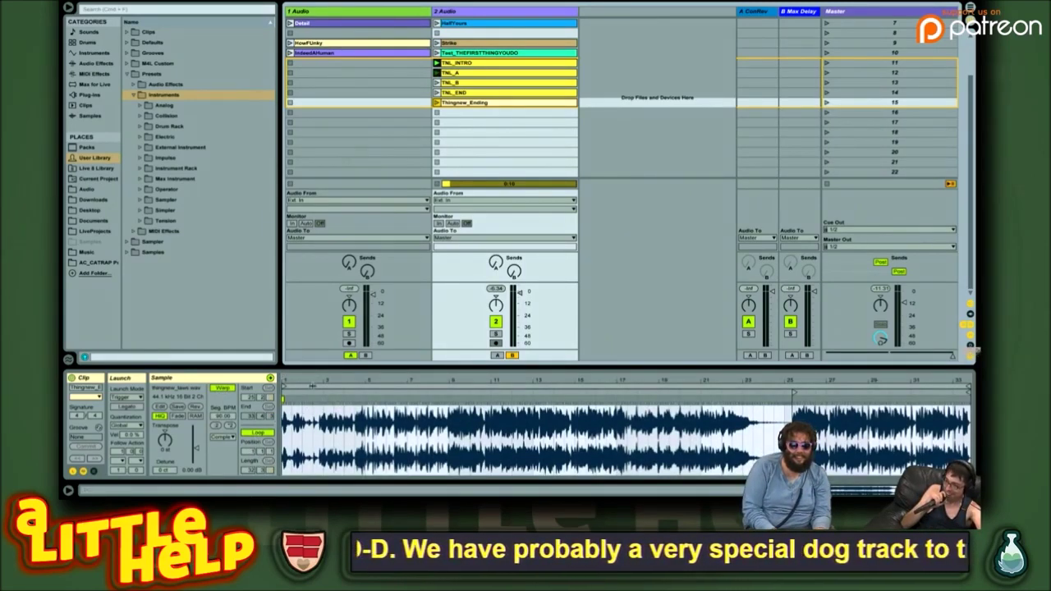
- Start the Thingnew_Ending loop at the clip's start marker after bar 25 and shorten its length to 8 bars
{"action": "left_click", "coordinate": [793, 393]}
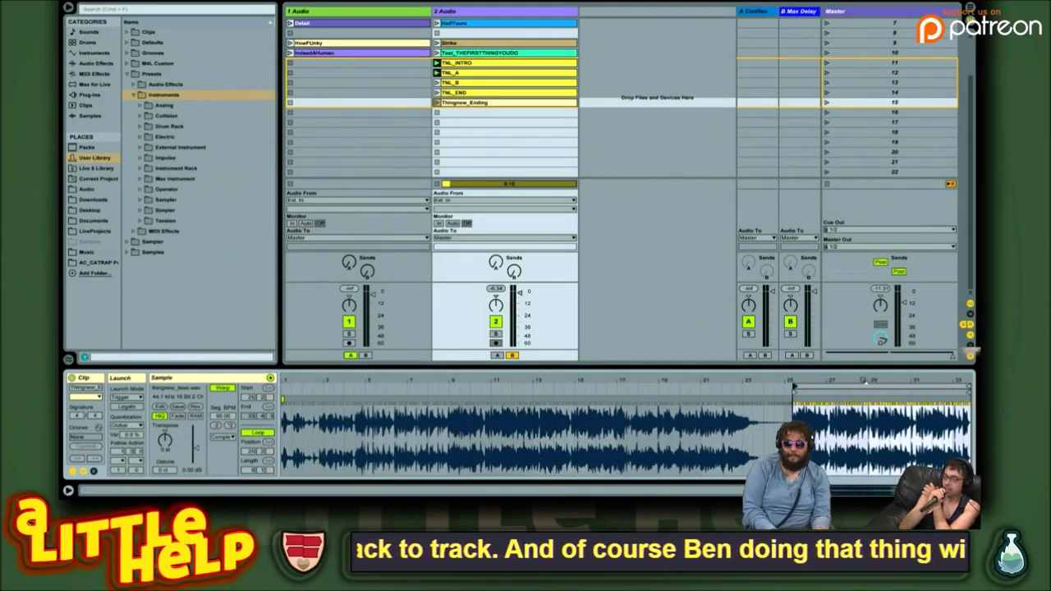
{"action": "key", "text": "z"}
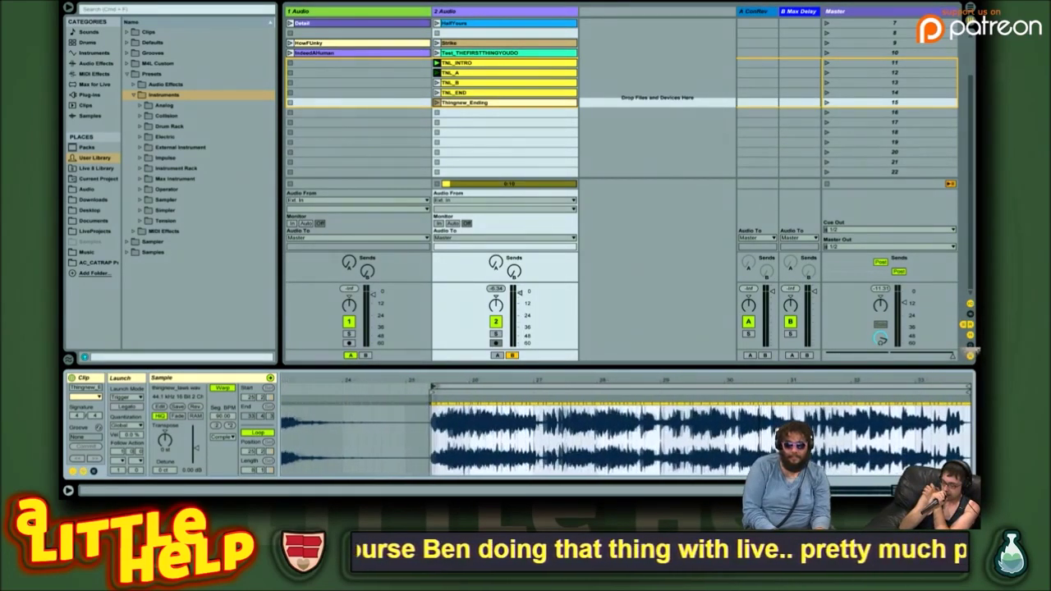
{"action": "left_click", "coordinate": [386, 443]}
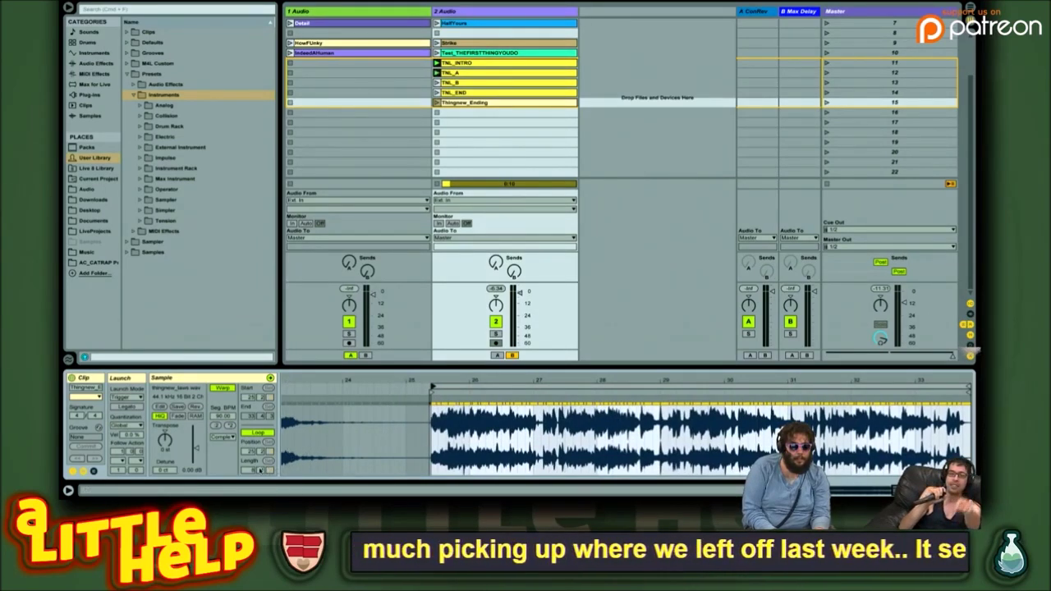
{"action": "left_click_drag", "start_coordinate": [262, 480], "coordinate": [262, 472]}
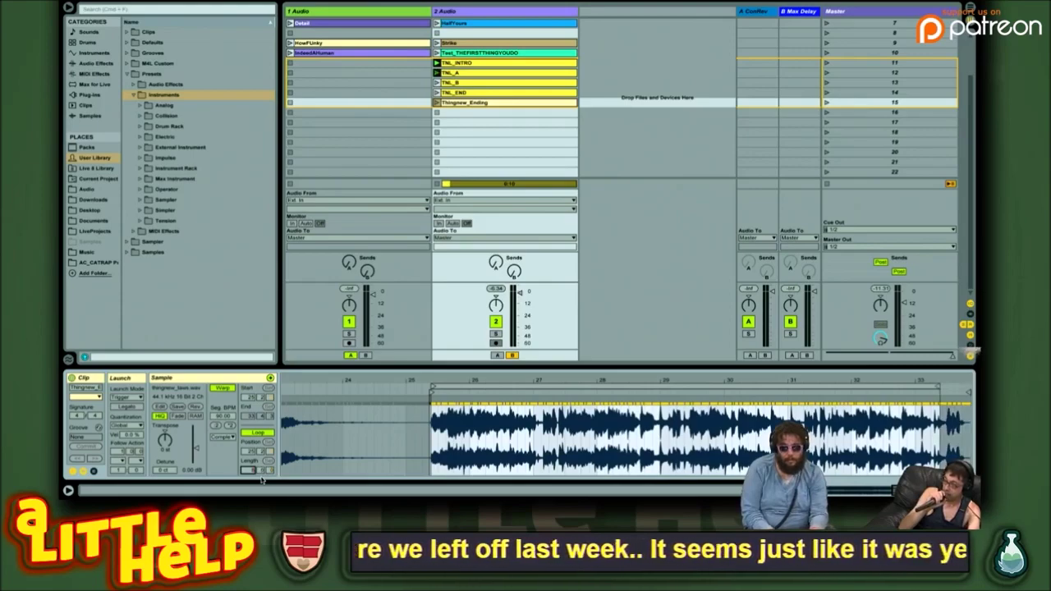
- Set the Thingnew_Ending clip's start marker position as 1.1.1
{"action": "mouse_move", "coordinate": [440, 383]}
{"action": "left_mouse_down"}
{"action": "mouse_move", "coordinate": [391, 384]}
{"action": "mouse_move", "coordinate": [413, 384]}
{"action": "left_mouse_up"}
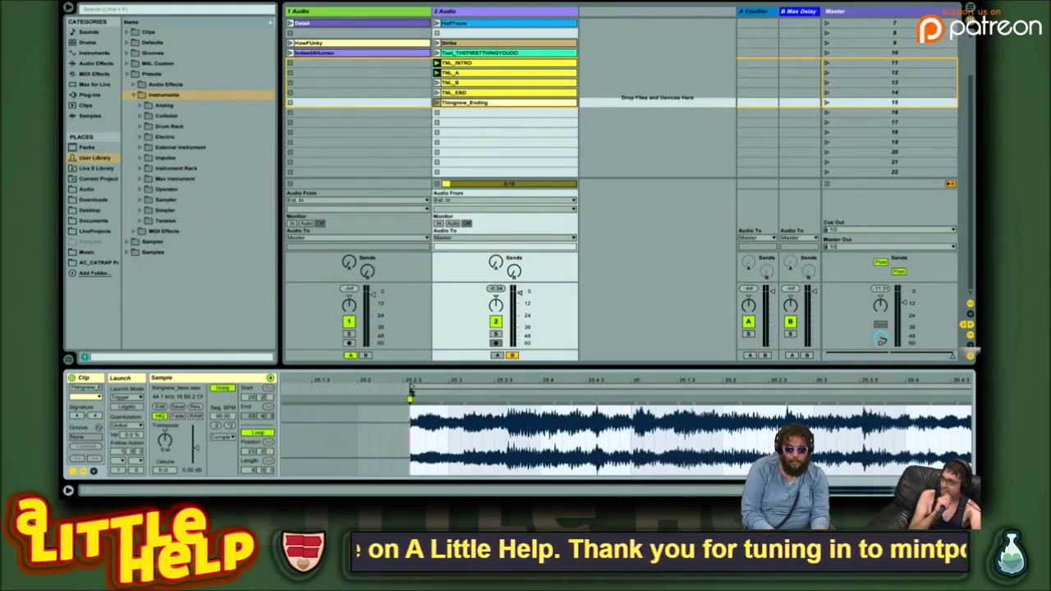
{"action": "left_click_drag", "start_coordinate": [420, 380], "coordinate": [421, 378]}
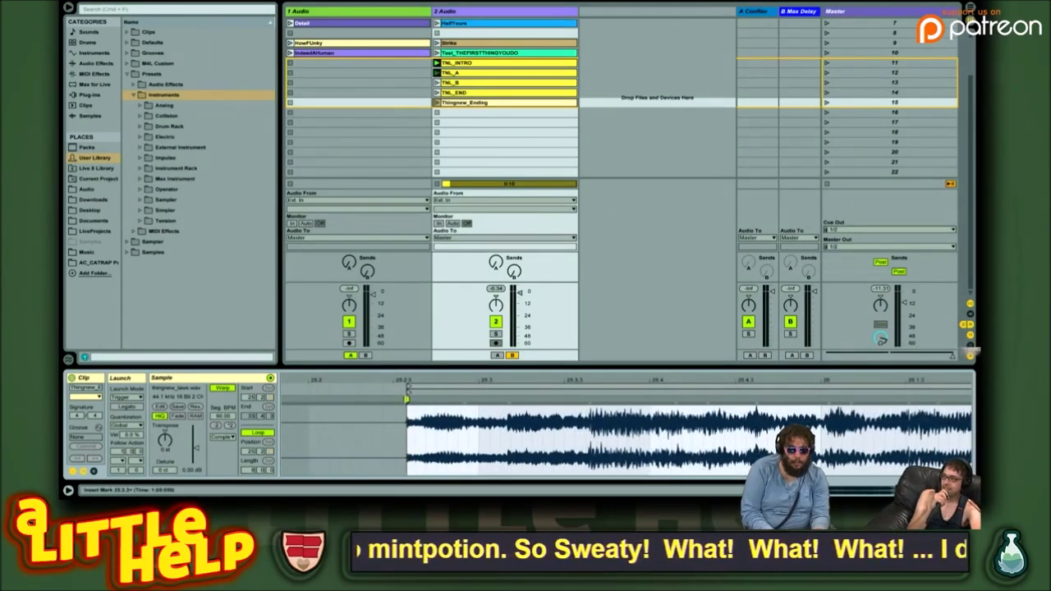
{"action": "right_click", "coordinate": [407, 396]}
{"action": "left_click", "coordinate": [443, 263]}
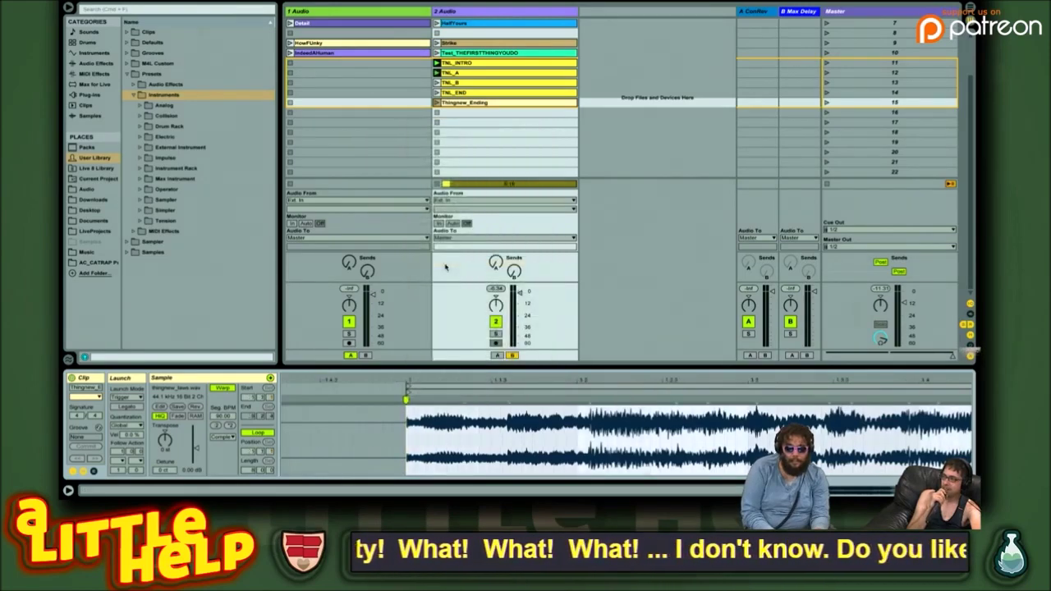
- Launch the Thingnew_Ending clip to audition its 8-bar loop
{"action": "left_click_drag", "start_coordinate": [471, 374], "coordinate": [470, 360]}
{"action": "left_click_drag", "start_coordinate": [340, 377], "coordinate": [691, 388]}
{"action": "left_click_drag", "start_coordinate": [948, 378], "coordinate": [936, 377]}
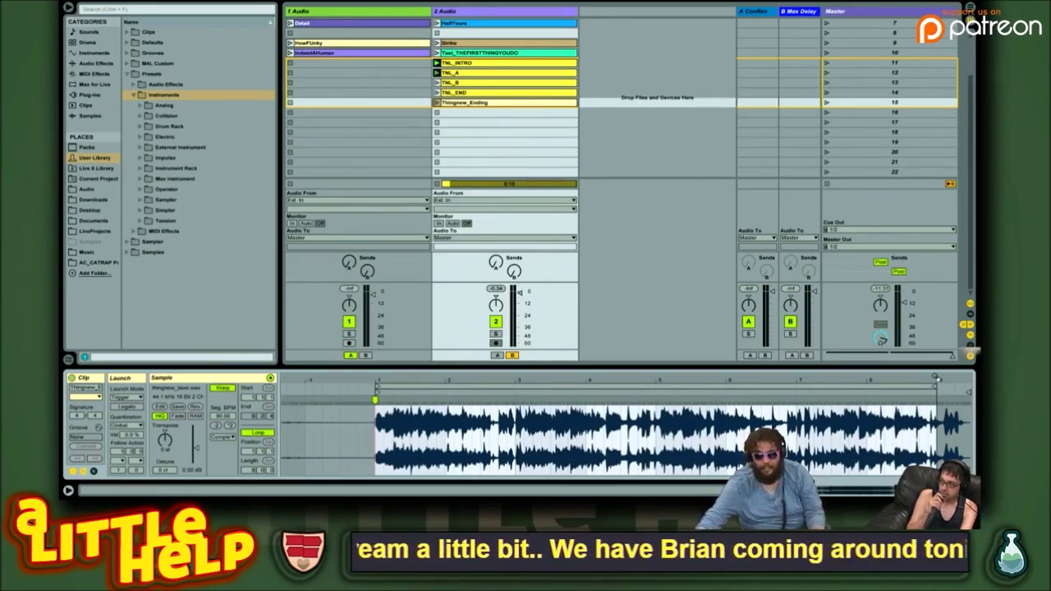
{"action": "key", "text": "Return"}
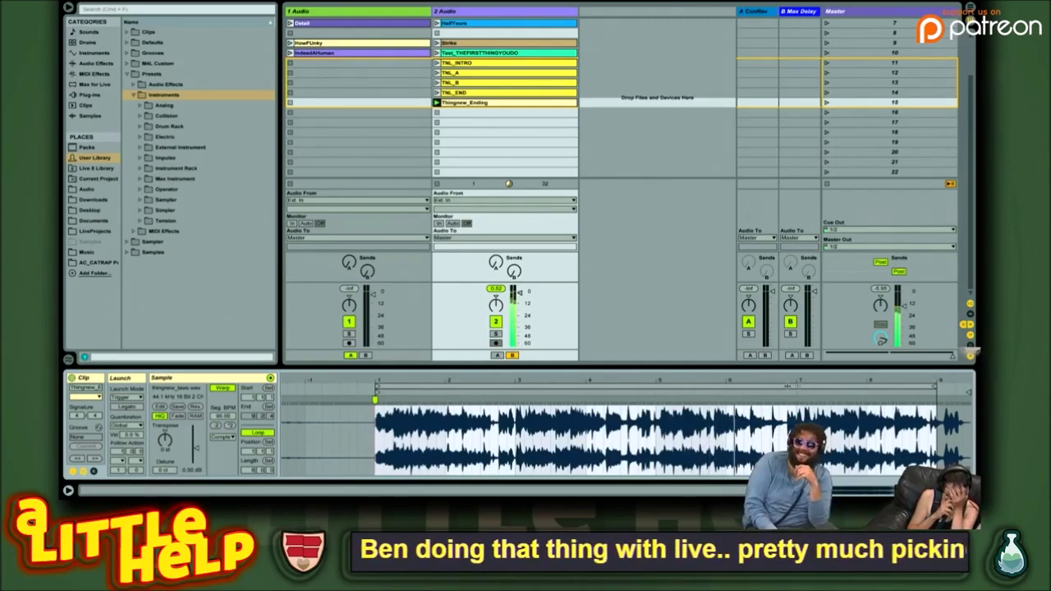
- Add a warp marker at the transient shortly after the start of the Thingnew_Ending loop and set 1.1.1 there
{"action": "left_click_drag", "start_coordinate": [744, 376], "coordinate": [726, 436]}
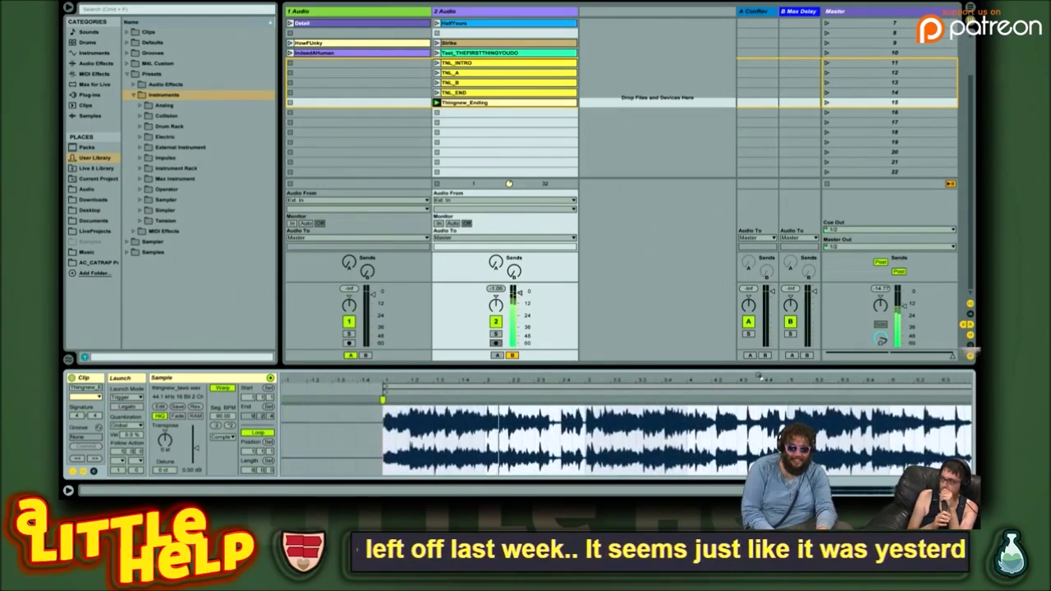
{"action": "left_click", "coordinate": [408, 435]}
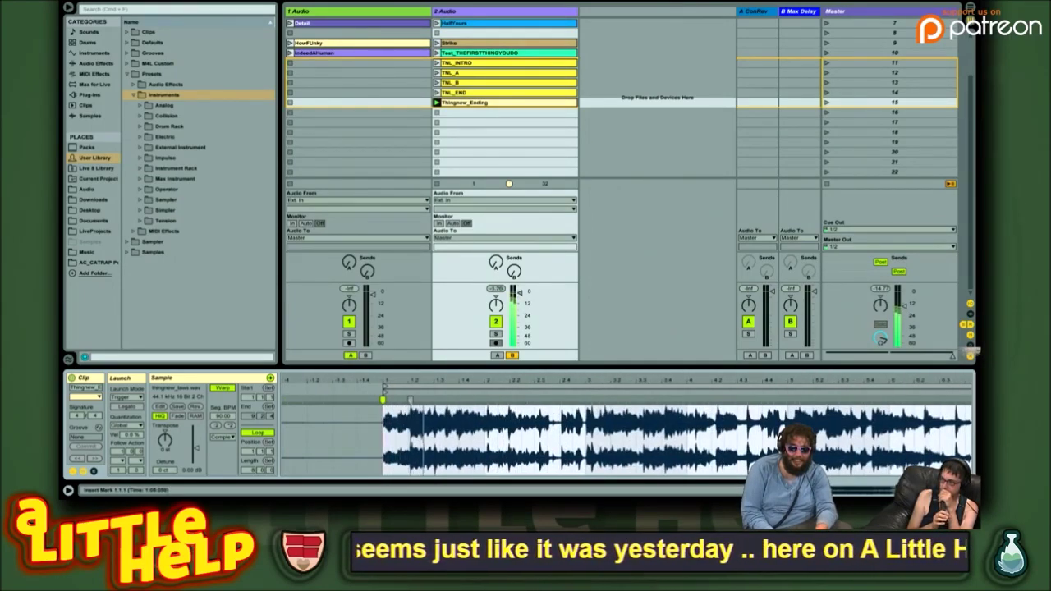
{"action": "right_click", "coordinate": [411, 402]}
{"action": "left_click", "coordinate": [446, 267]}
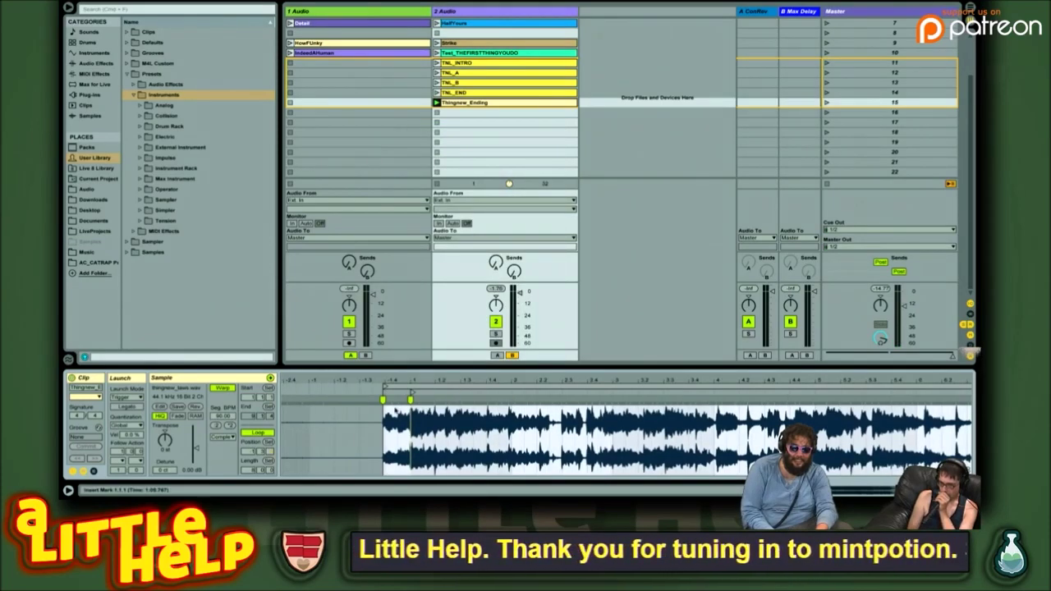
{"action": "left_click", "coordinate": [415, 393]}
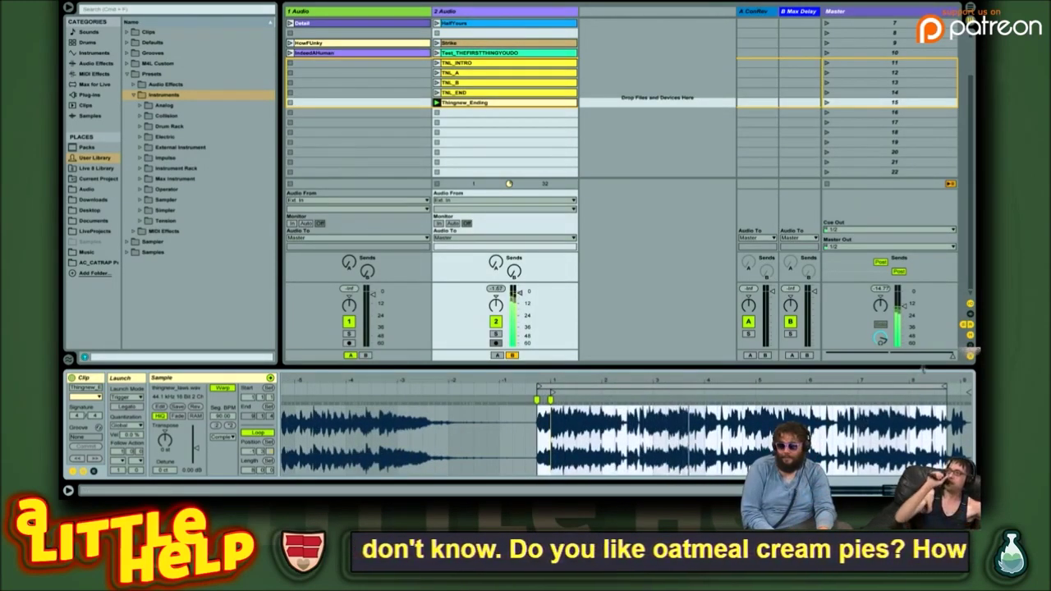
- Adjust the end of the Thingnew_Ending loop to just before bar 9 and turn off the clip's looping
{"action": "left_click_drag", "start_coordinate": [885, 376], "coordinate": [884, 381]}
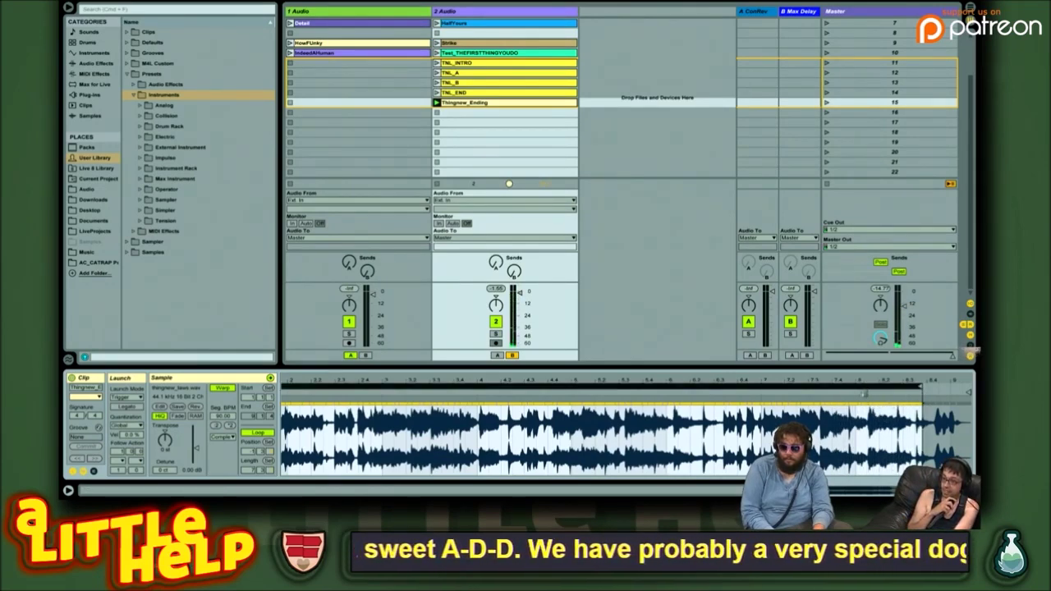
{"action": "left_click", "coordinate": [861, 399]}
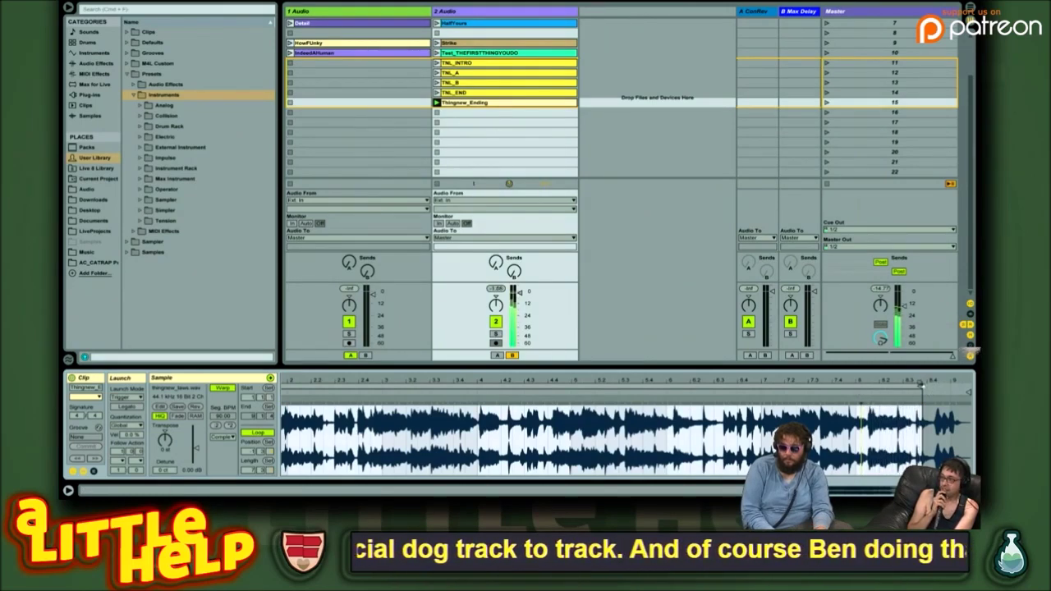
{"action": "left_click", "coordinate": [921, 384]}
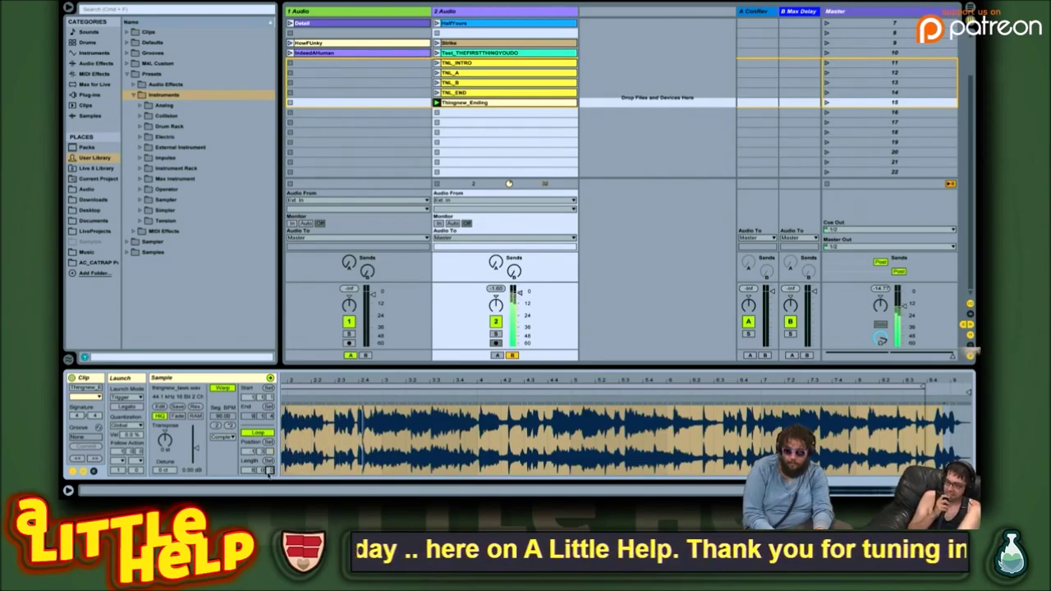
{"action": "key", "text": "minus"}
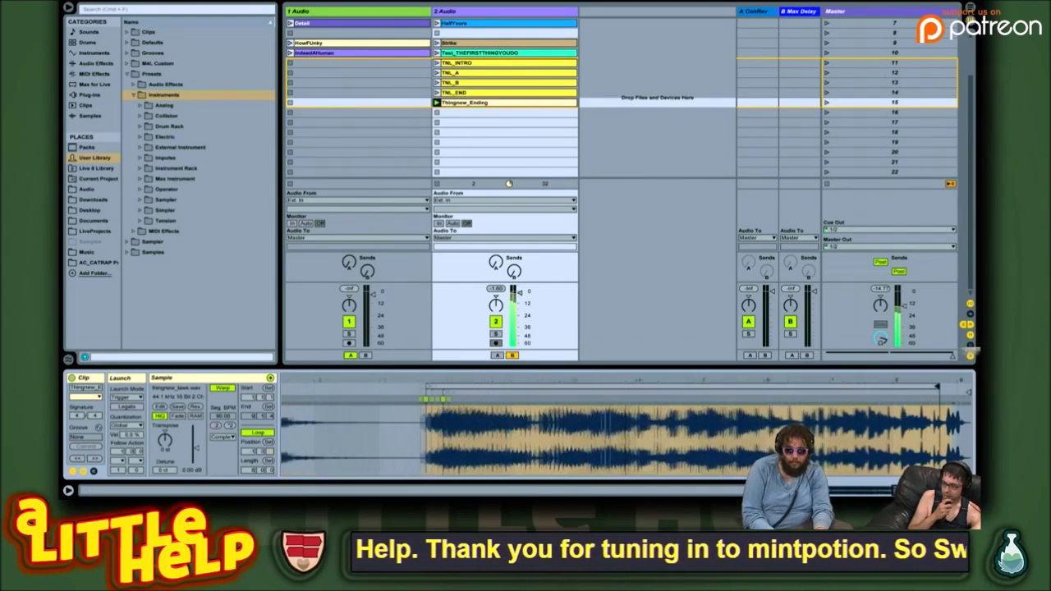
{"action": "key", "text": "plus"}
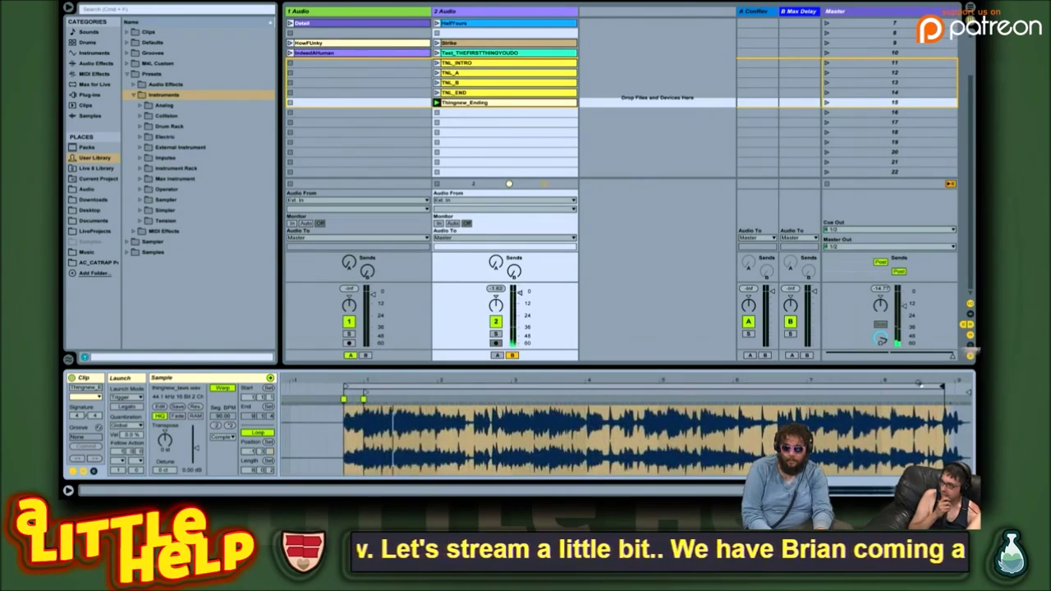
{"action": "left_click", "coordinate": [258, 432]}
- Play the clip chain from TNL_INTRO and review the waveforms, loop ranges and follow actions of TNL_B and TNL_END
{"action": "left_click", "coordinate": [512, 151]}
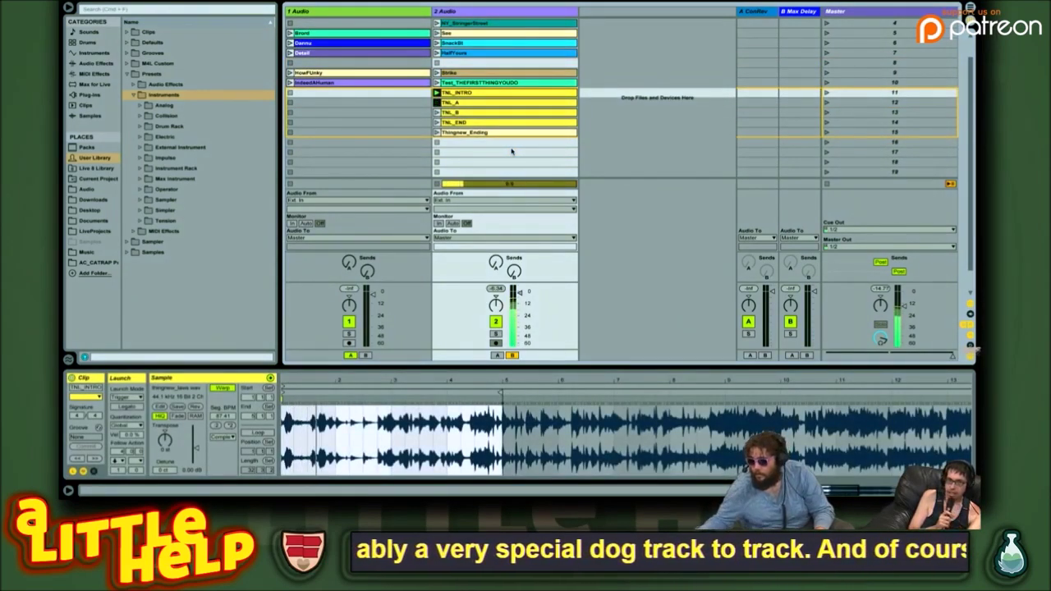
{"action": "left_click", "coordinate": [473, 111]}
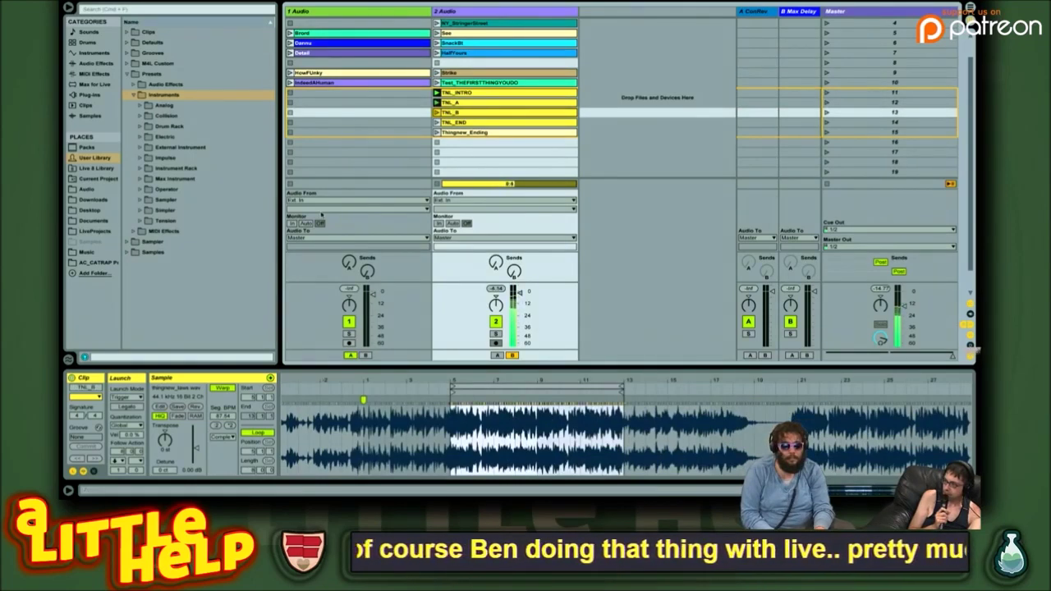
{"action": "left_click", "coordinate": [470, 102]}
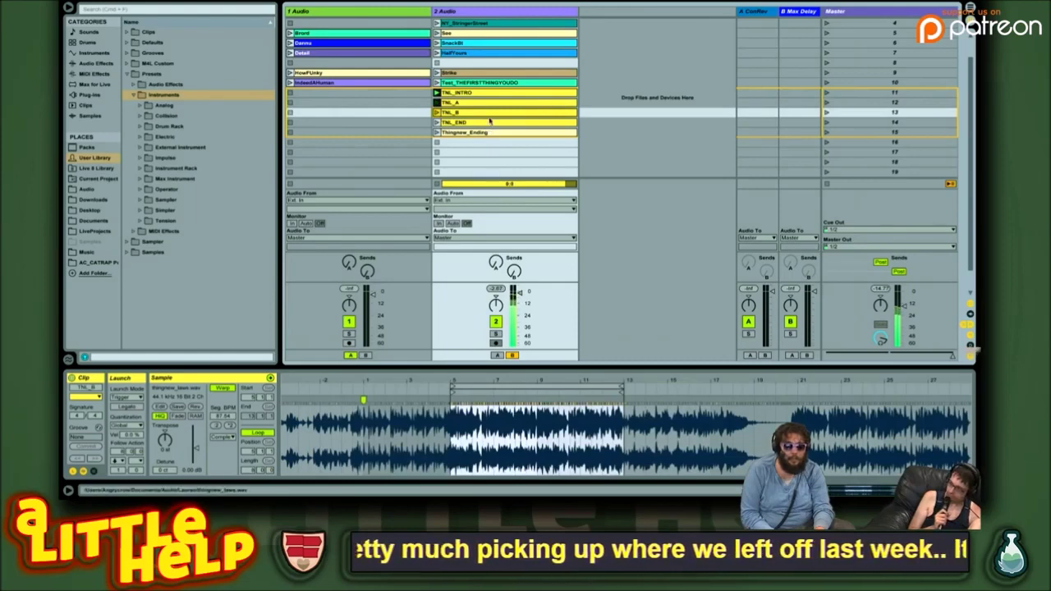
{"action": "left_click", "coordinate": [487, 123]}
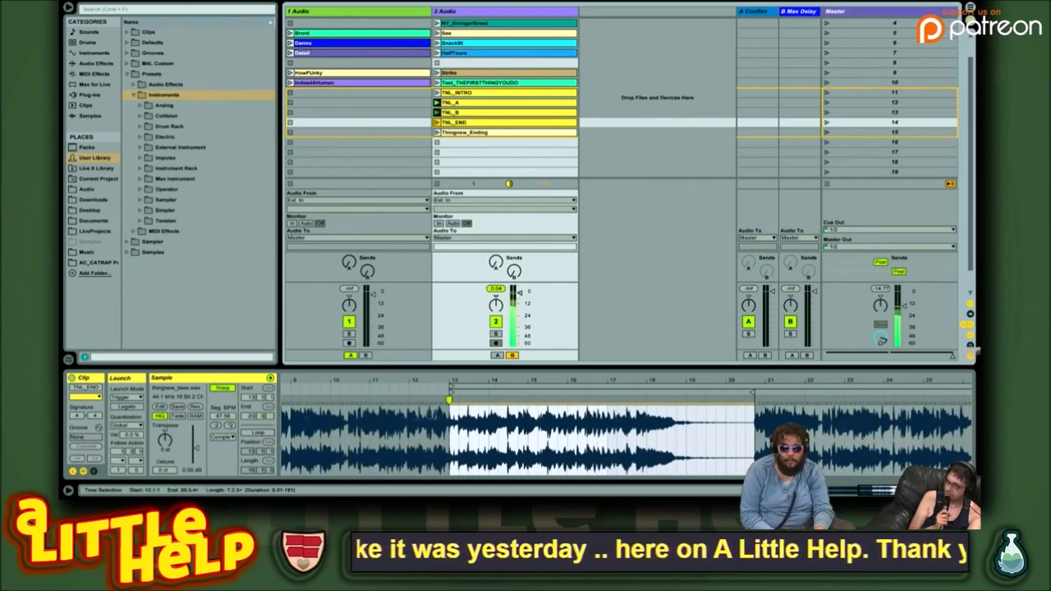
{"action": "left_click_drag", "start_coordinate": [451, 421], "coordinate": [767, 392]}
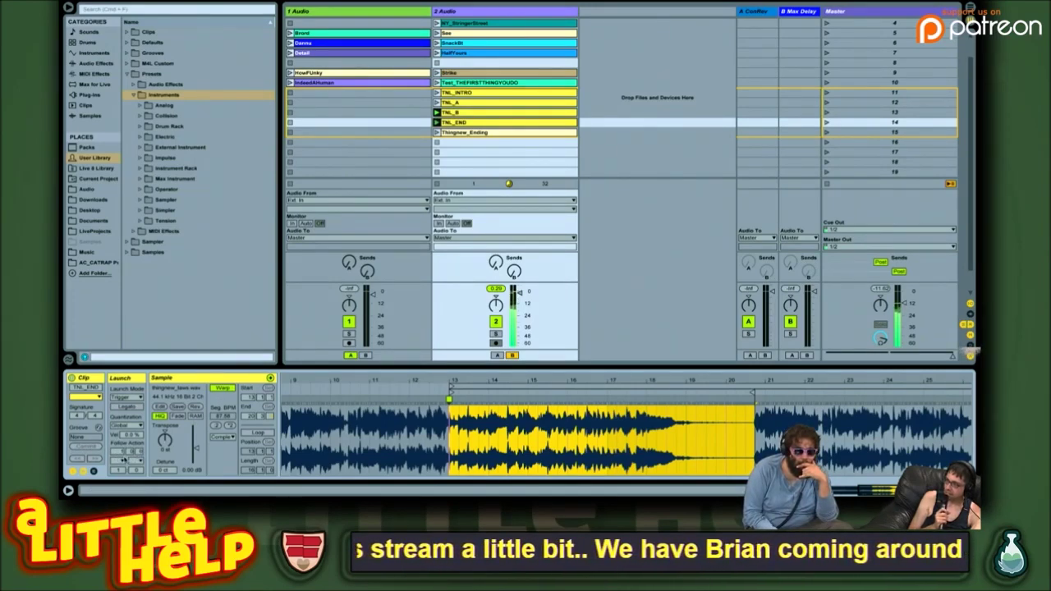
{"action": "left_click", "coordinate": [538, 120]}
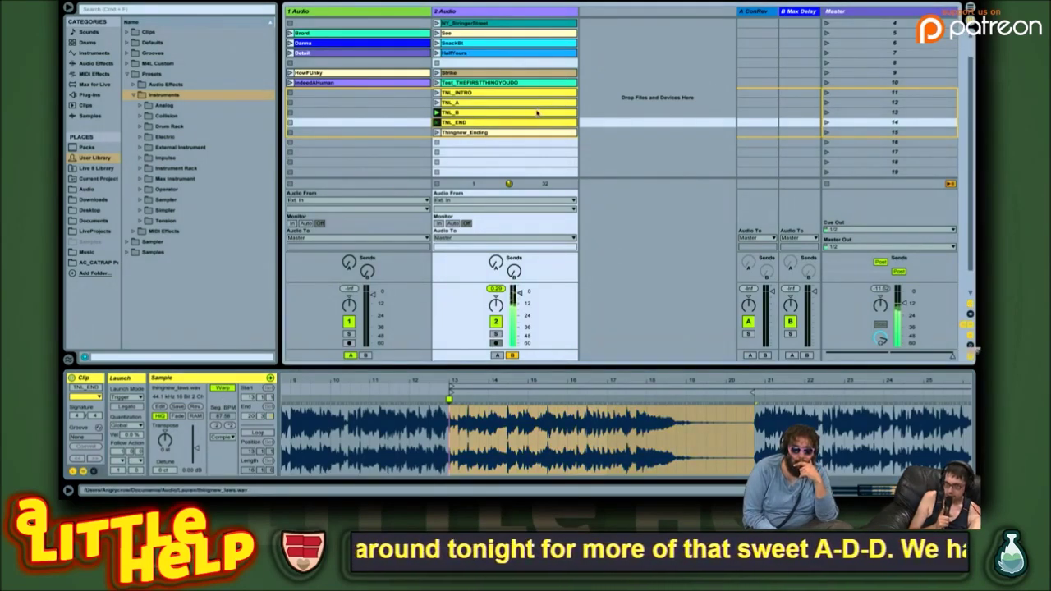
{"action": "scroll", "coordinate": [522, 115], "scroll_direction": "up", "scroll_amount": 3}
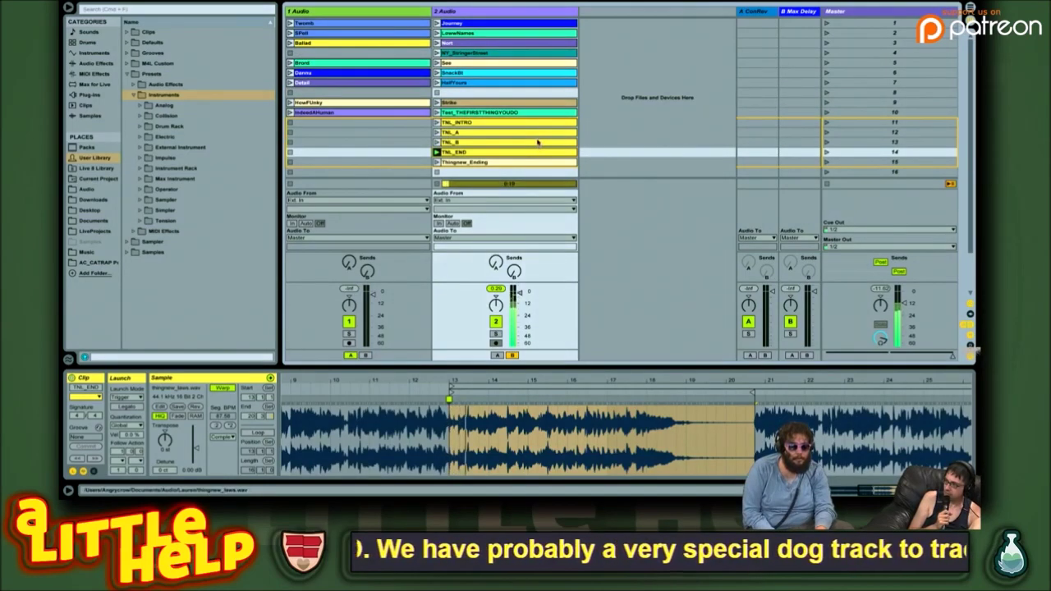
{"action": "scroll", "coordinate": [540, 145], "scroll_direction": "down", "scroll_amount": 3}
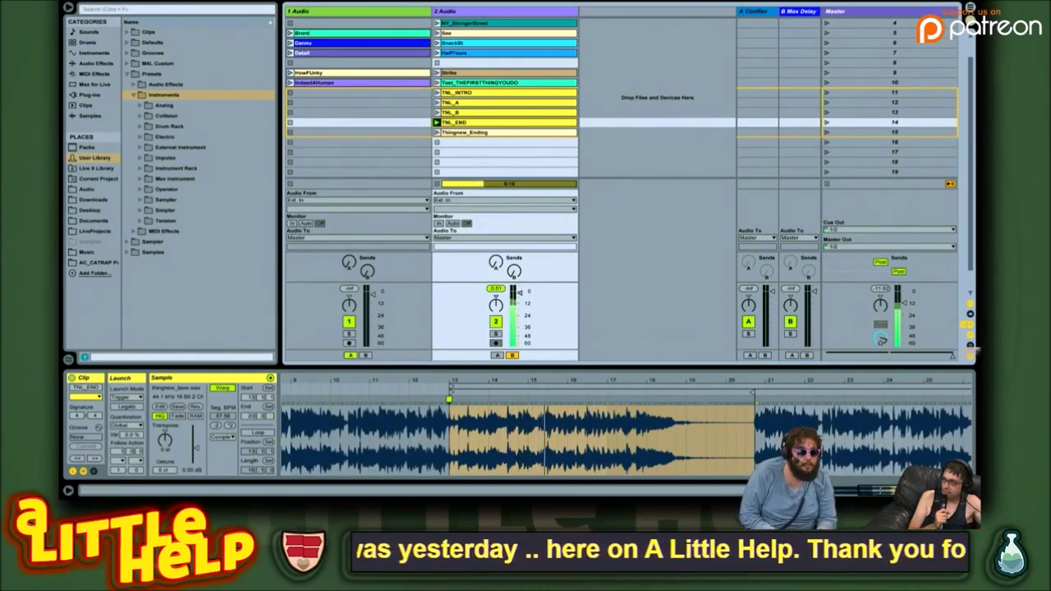
{"action": "scroll", "coordinate": [398, 127], "scroll_direction": "up", "scroll_amount": 3}
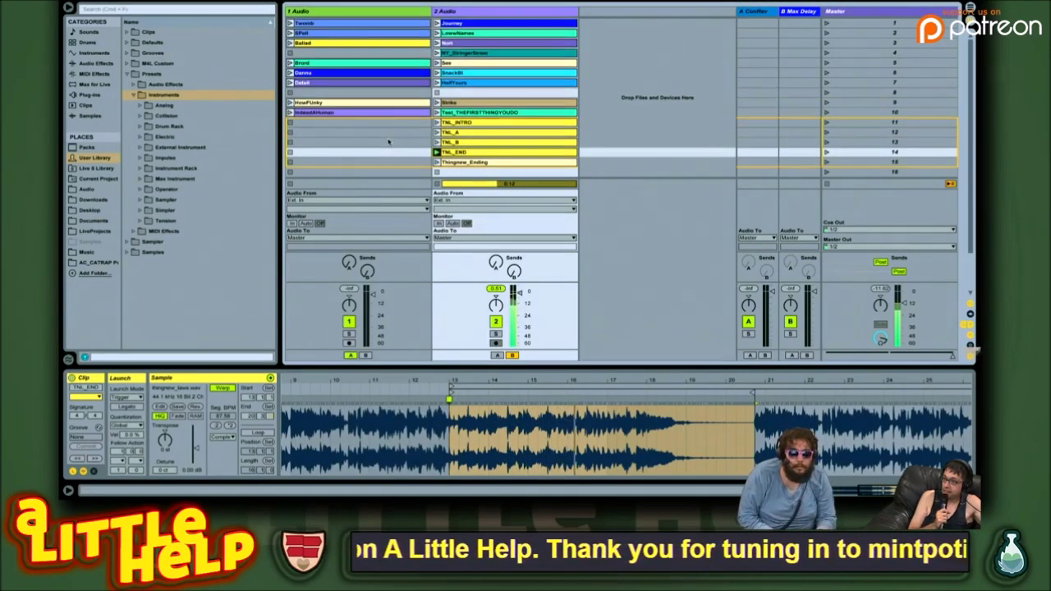
- Move the five clips from TNL_INTRO to Thingnew_Ending down to scenes 16 through 20 on 2 Audio
{"action": "left_click", "coordinate": [503, 123]}
{"action": "scroll", "coordinate": [518, 141], "scroll_direction": "down", "scroll_amount": 6}
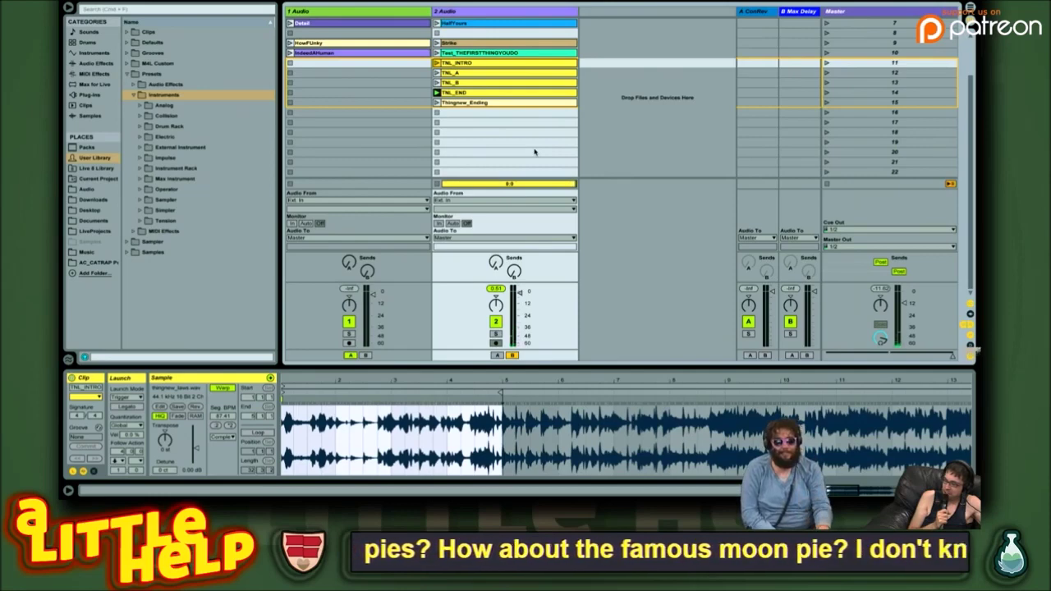
{"action": "left_click", "coordinate": [507, 103], "text": "shift"}
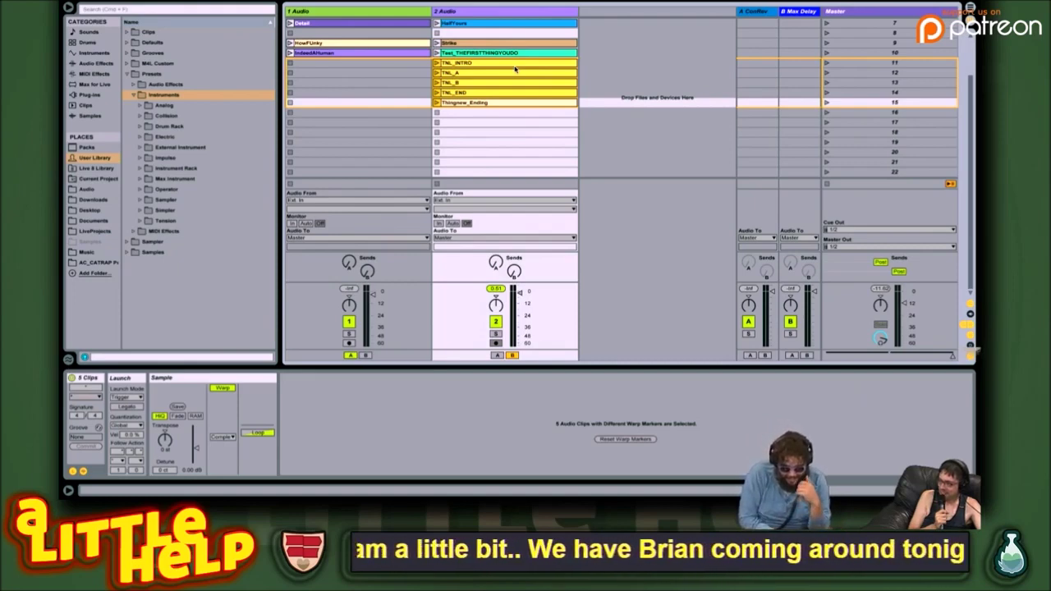
{"action": "left_click_drag", "start_coordinate": [515, 69], "coordinate": [512, 120]}
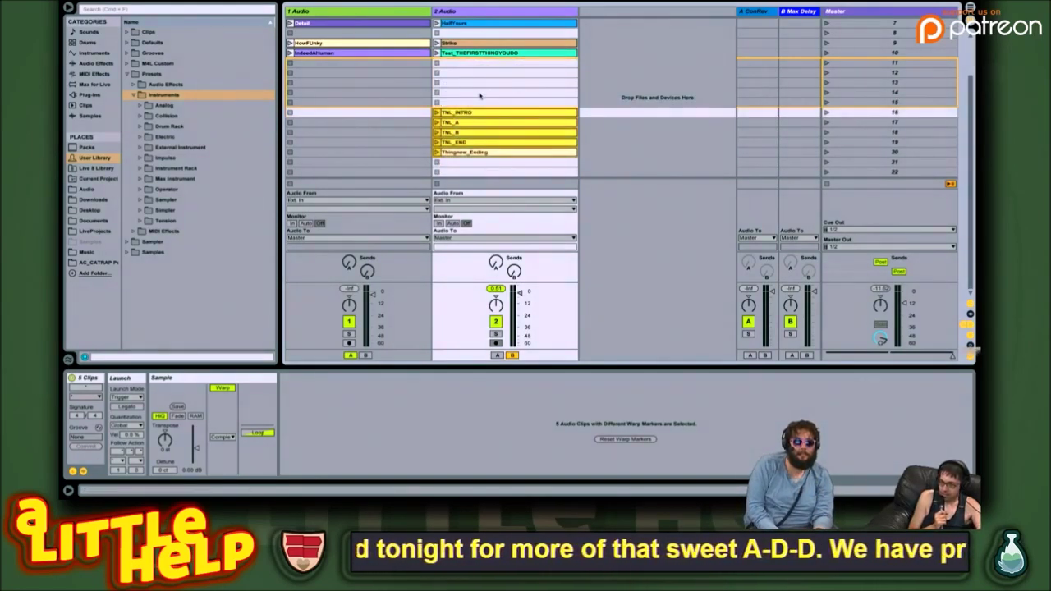
- Audition the Test_THEFIRSTTHINGYOUDO clip in scene 10 and delete it
{"action": "scroll", "coordinate": [483, 90], "scroll_direction": "up", "scroll_amount": 3}
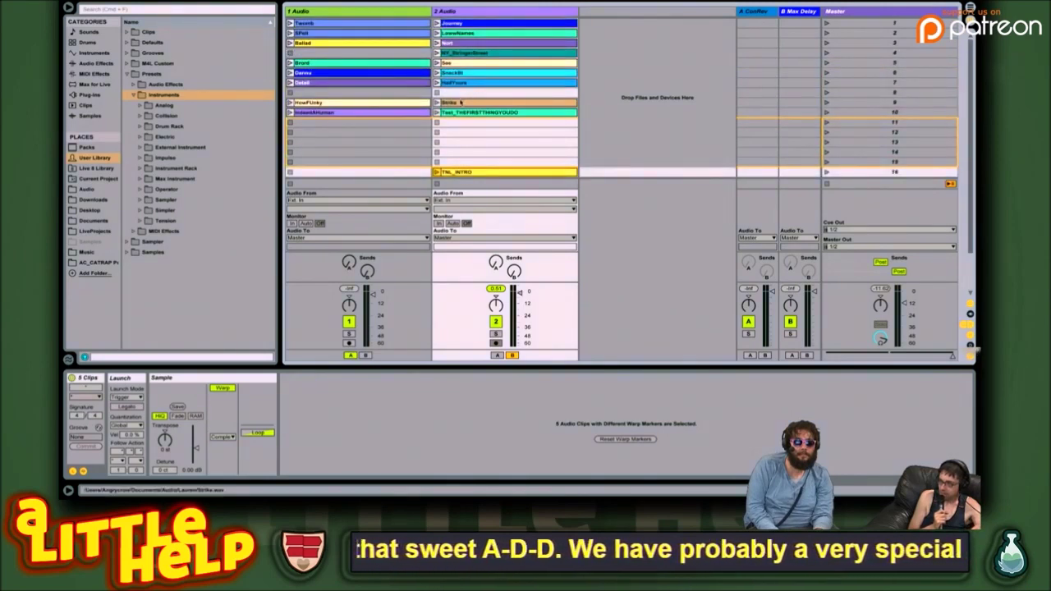
{"action": "left_click", "coordinate": [466, 112]}
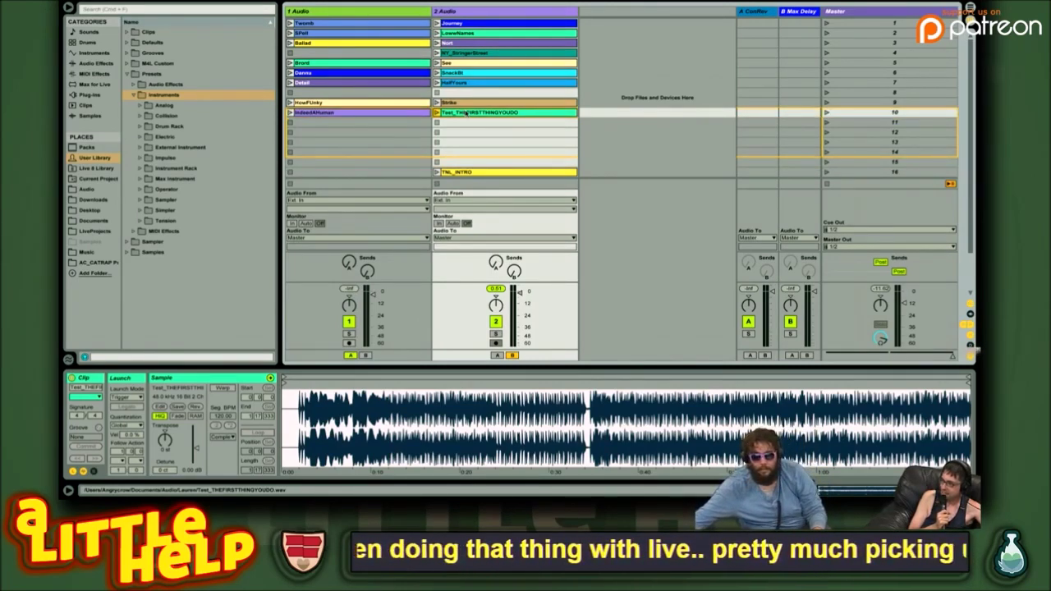
{"action": "key", "text": "Return"}
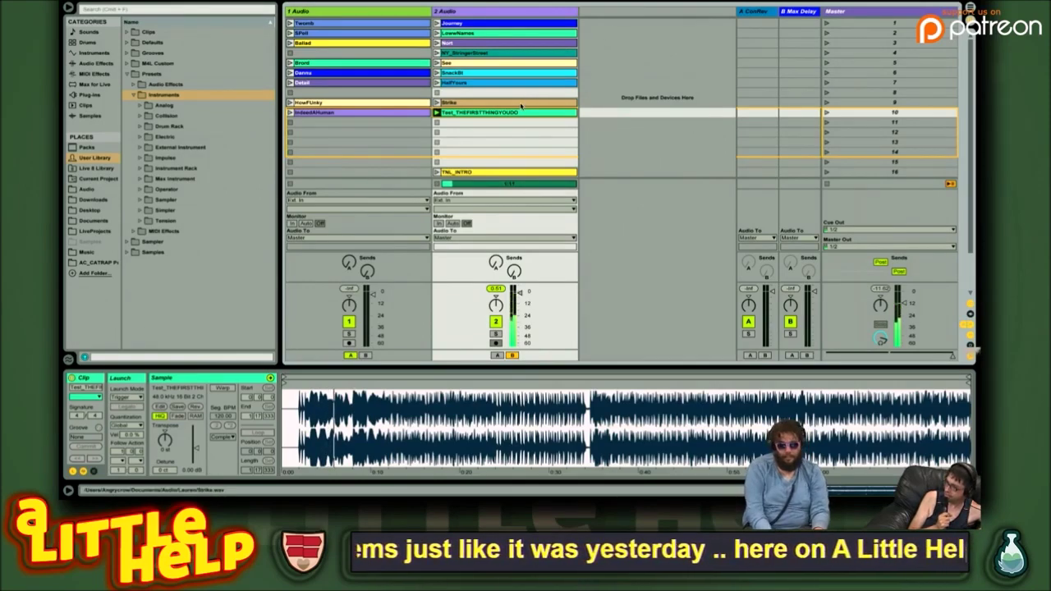
{"action": "key", "text": "Delete"}
- Move the IndeedAHuman clip to scene 16 on 1 Audio, beside TNL_INTRO, and turn on its looping
{"action": "left_click", "coordinate": [357, 112]}
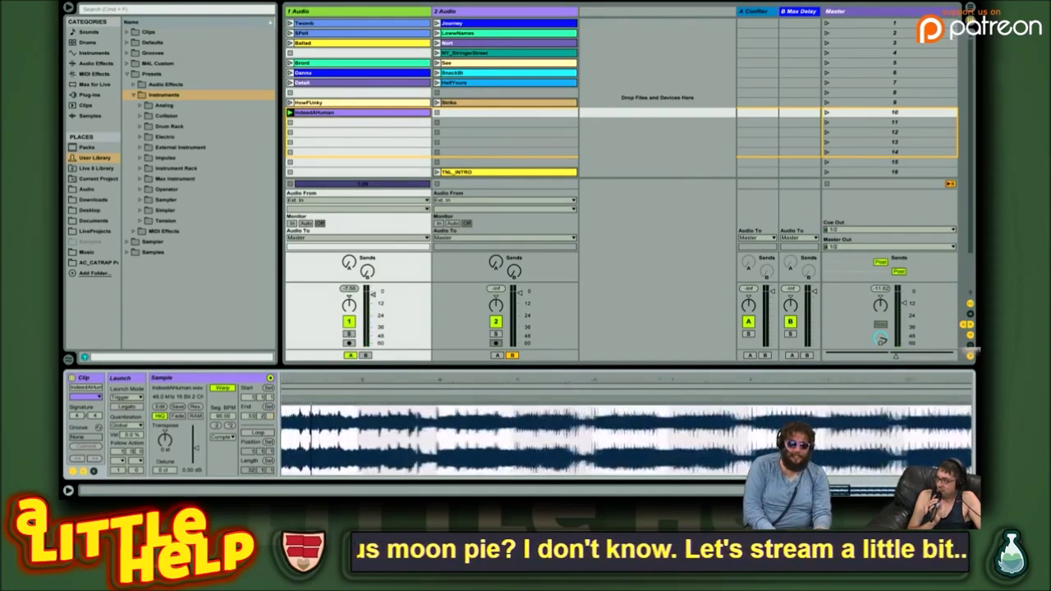
{"action": "left_click_drag", "start_coordinate": [320, 374], "coordinate": [320, 371]}
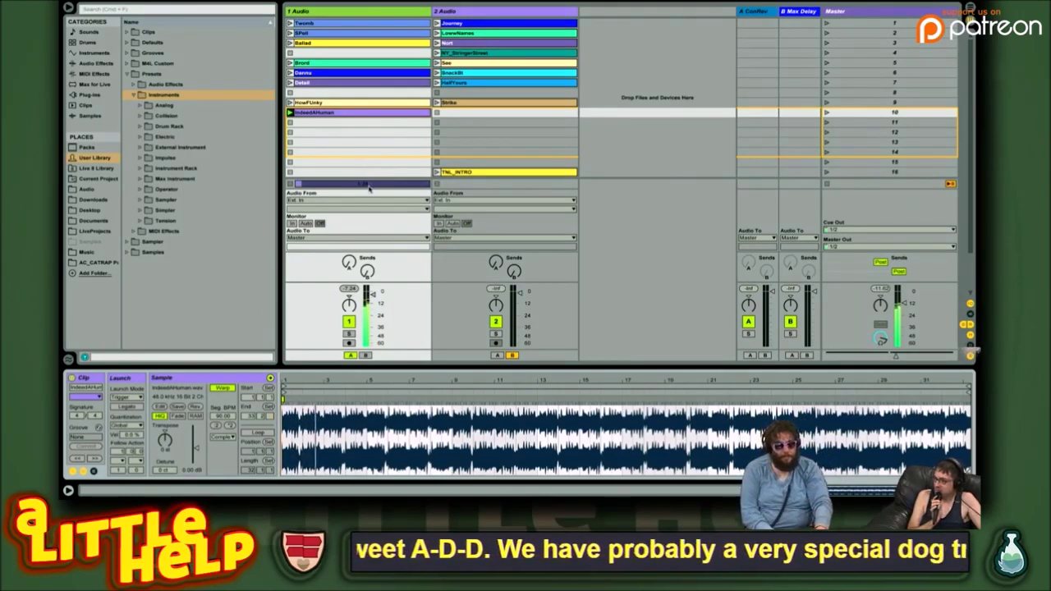
{"action": "scroll", "coordinate": [404, 152], "scroll_direction": "down", "scroll_amount": 3}
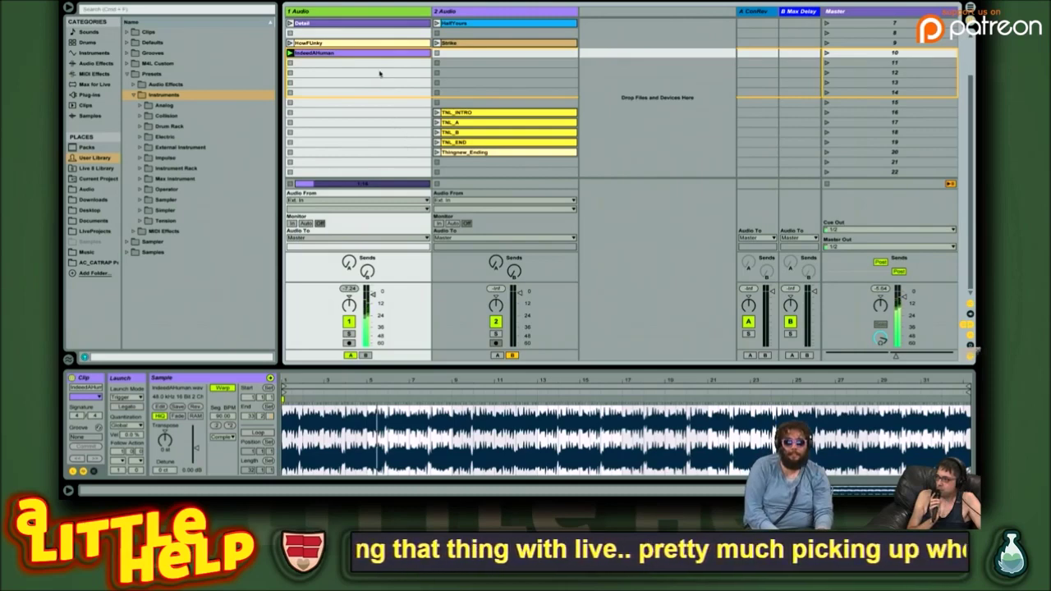
{"action": "left_click_drag", "start_coordinate": [362, 53], "coordinate": [354, 119]}
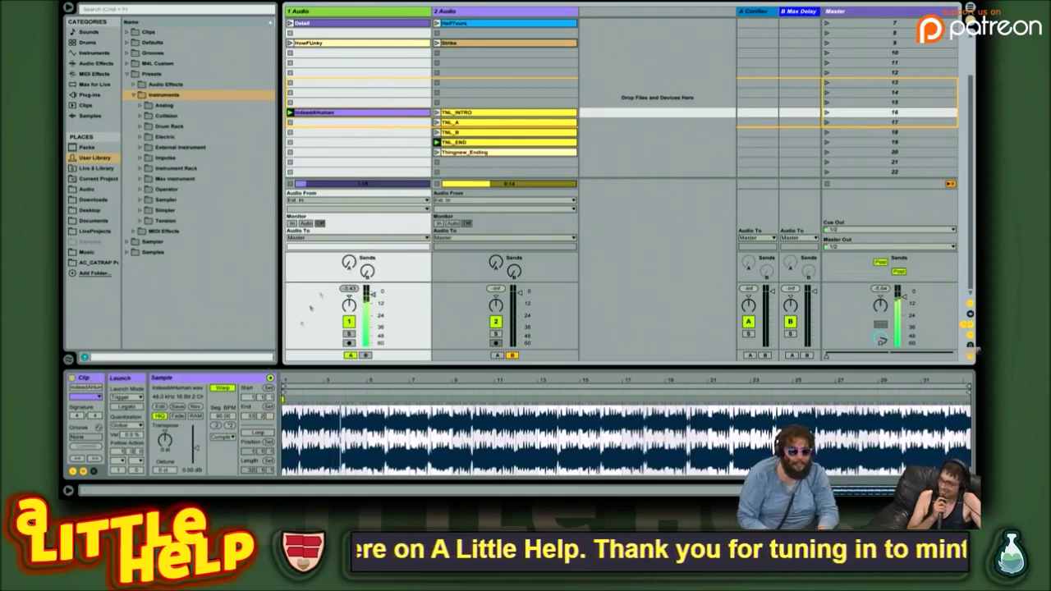
{"action": "key", "text": "ctrl+l"}
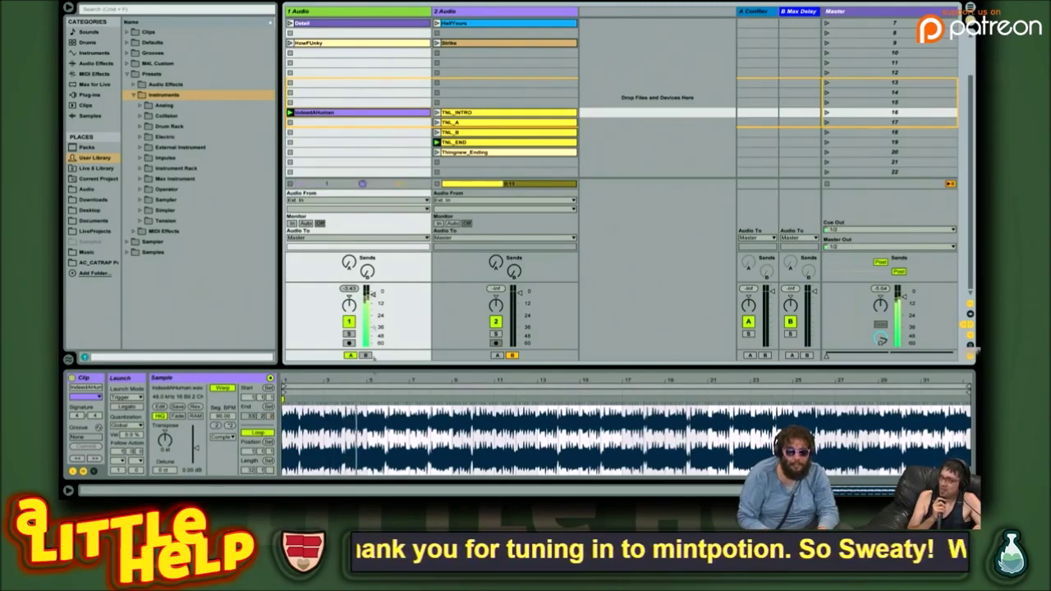
{"action": "scroll", "coordinate": [463, 93], "scroll_direction": "up", "scroll_amount": 3}
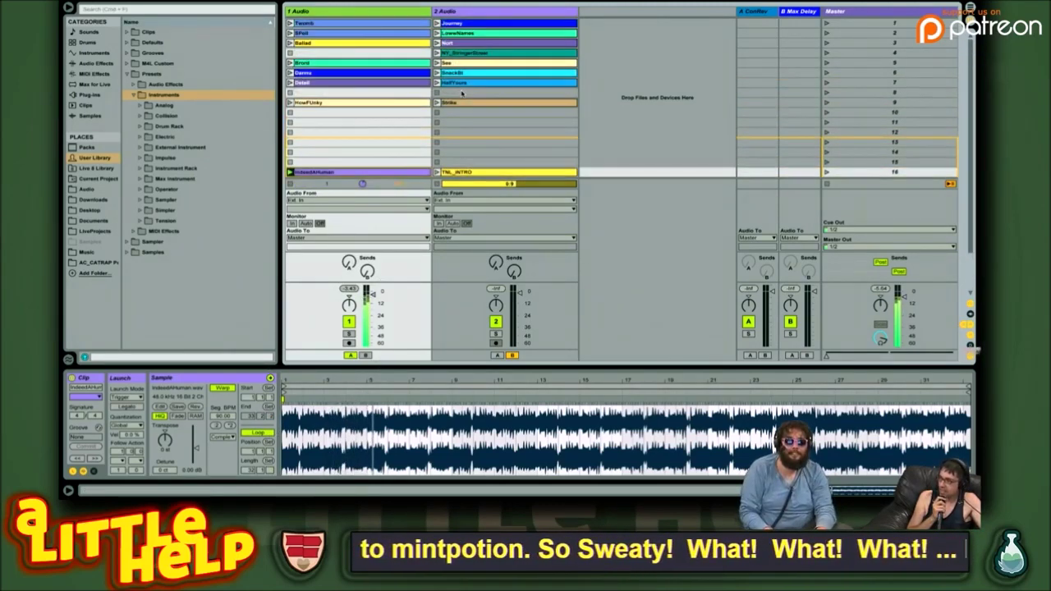